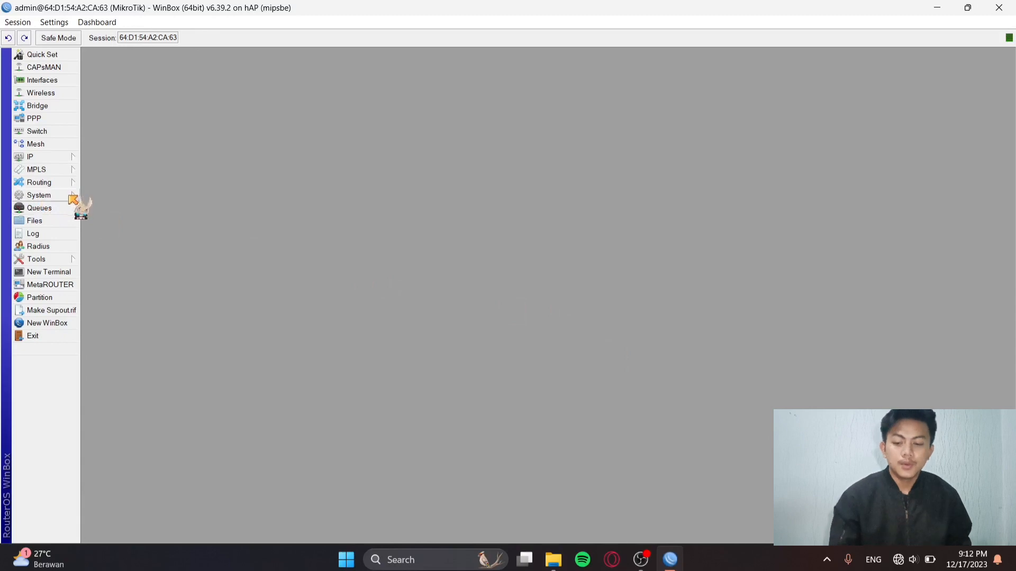
# Change the router's system identity from MikroTik to Router1 and apply it.
pyautogui.click(70, 196)
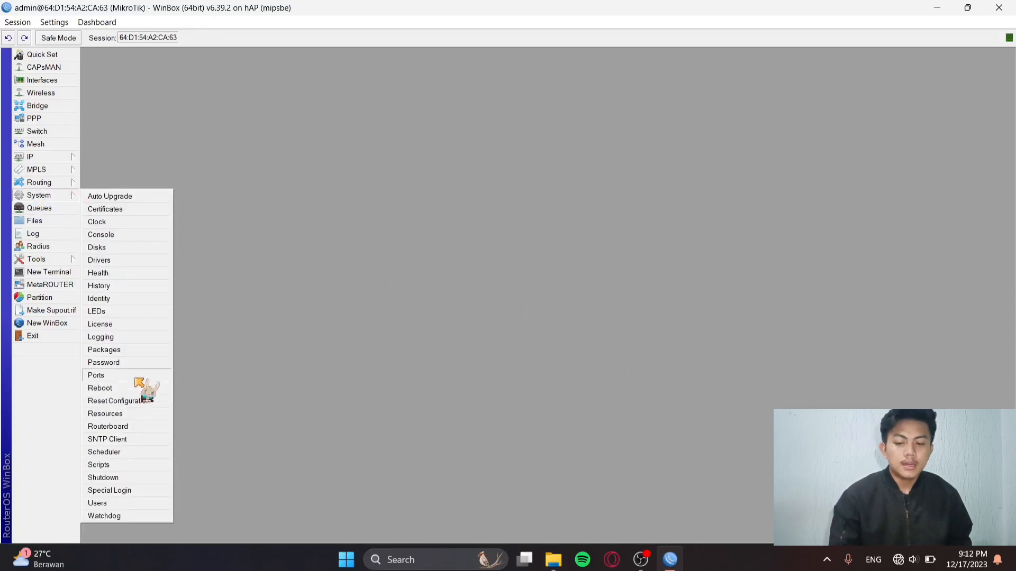
pyautogui.click(123, 299)
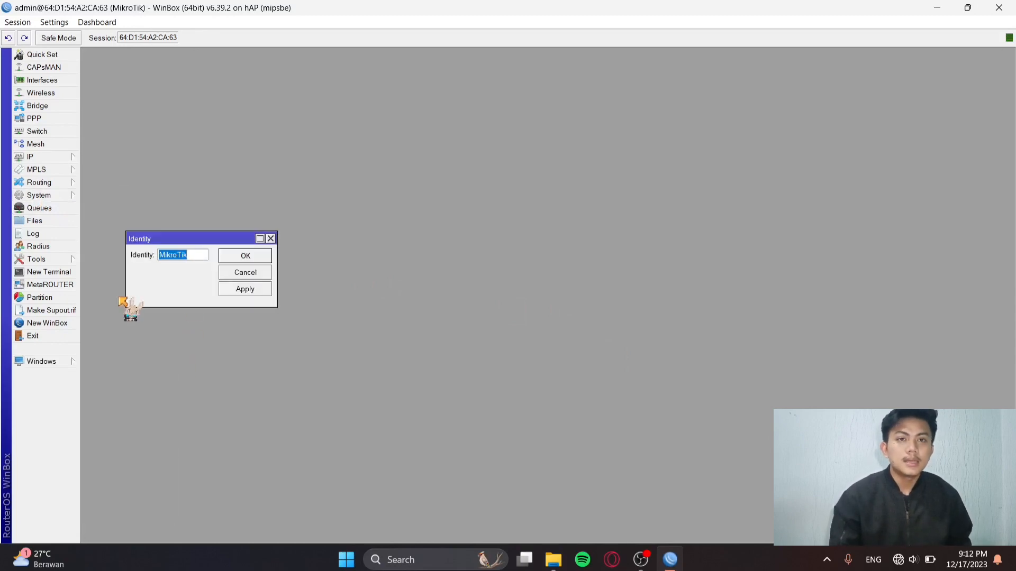
pyautogui.write('Router1')
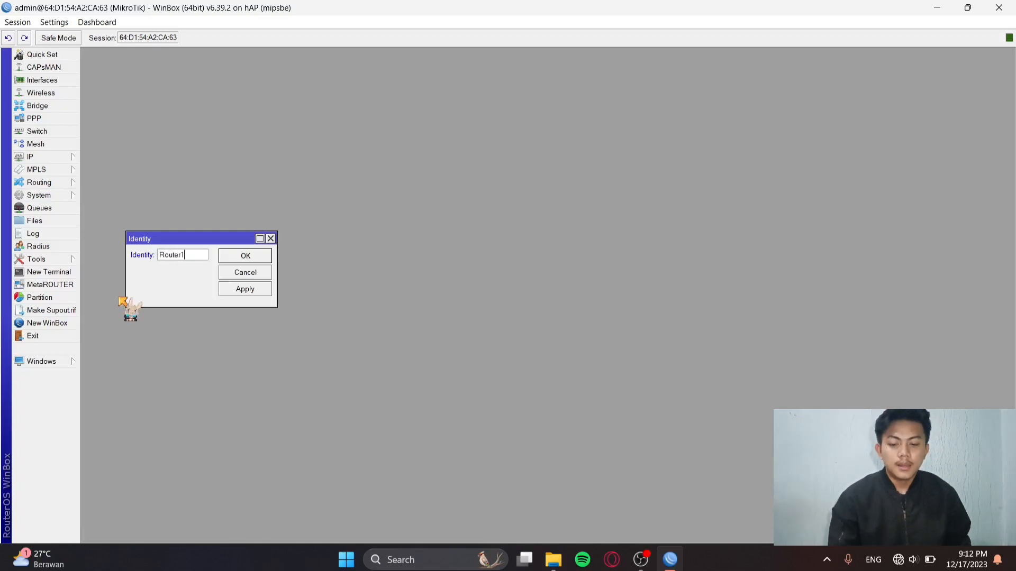
pyautogui.click(264, 290)
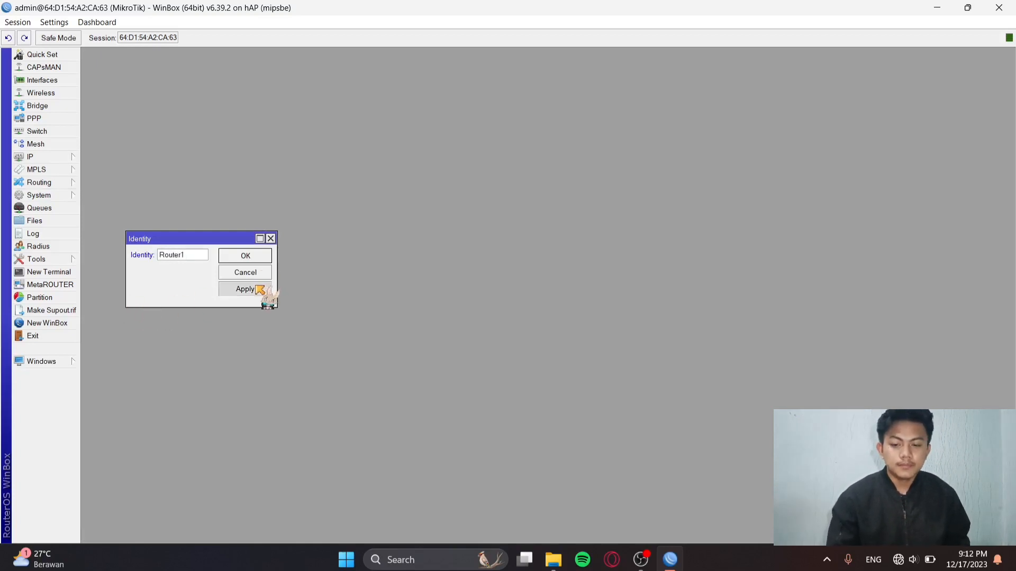
pyautogui.click(249, 258)
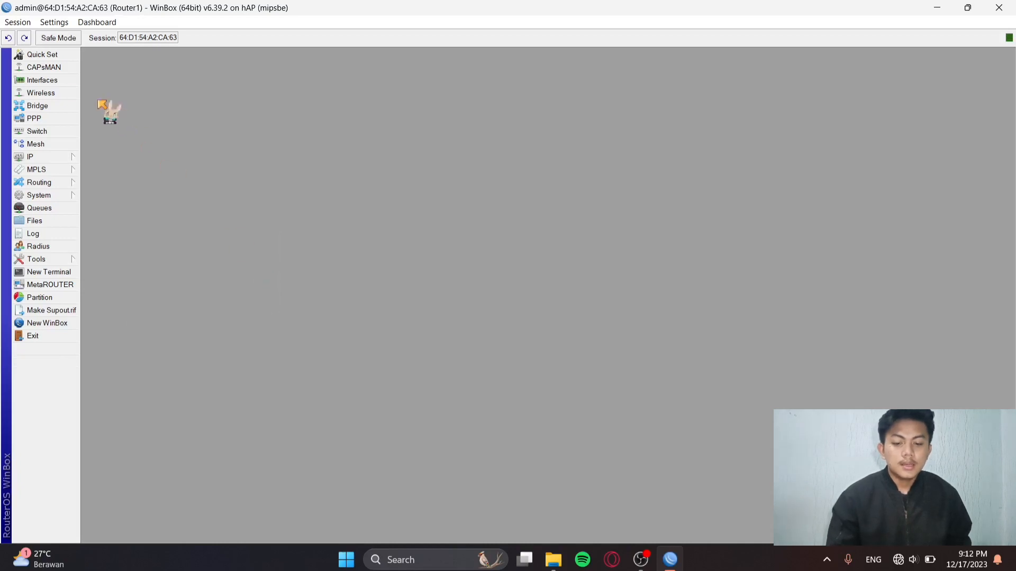
# In the Interface list, rename ether2 to ether2-PCA and ether3 to ether3-PCB.
pyautogui.click(68, 81)
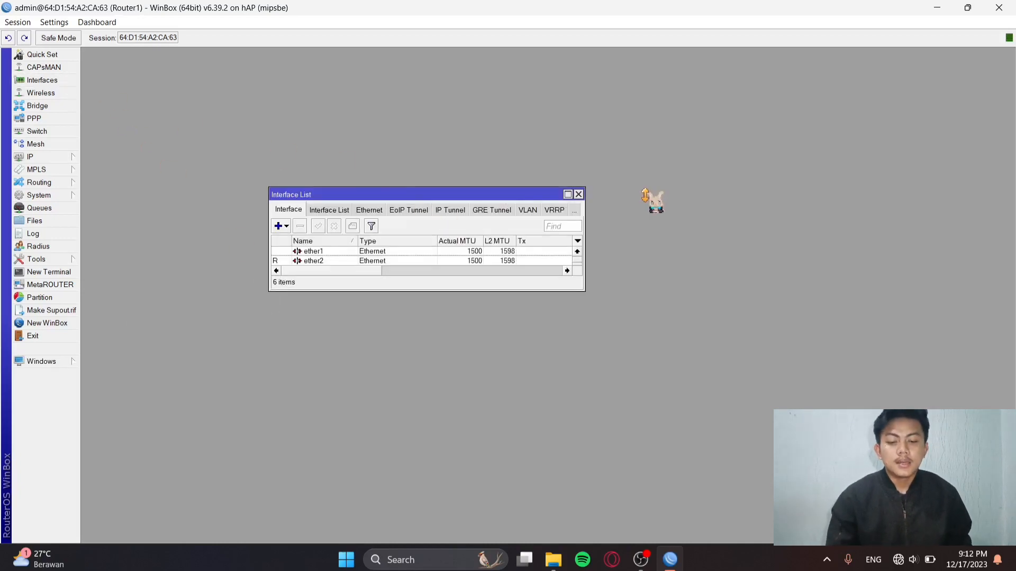
pyautogui.moveTo(533, 289); pyautogui.dragTo(515, 373)
pyautogui.doubleClick(312, 260)
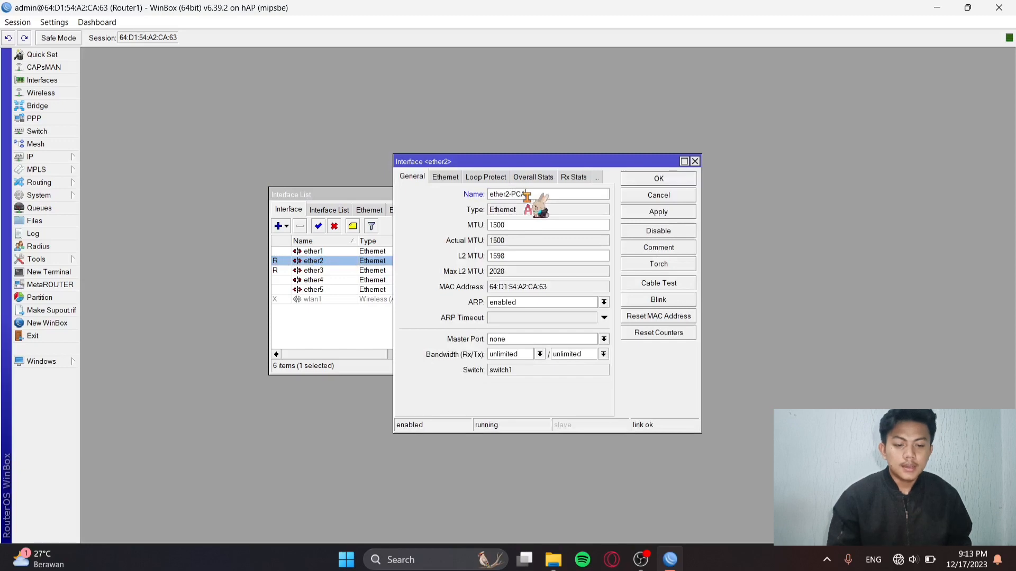
pyautogui.click(659, 211)
pyautogui.click(661, 180)
pyautogui.doubleClick(341, 270)
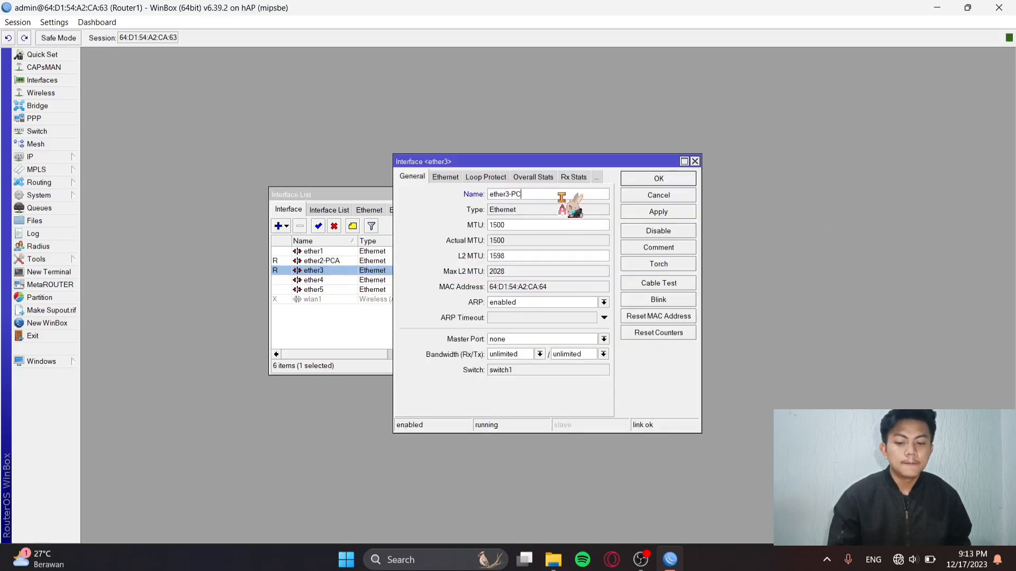
pyautogui.click(660, 211)
pyautogui.click(666, 180)
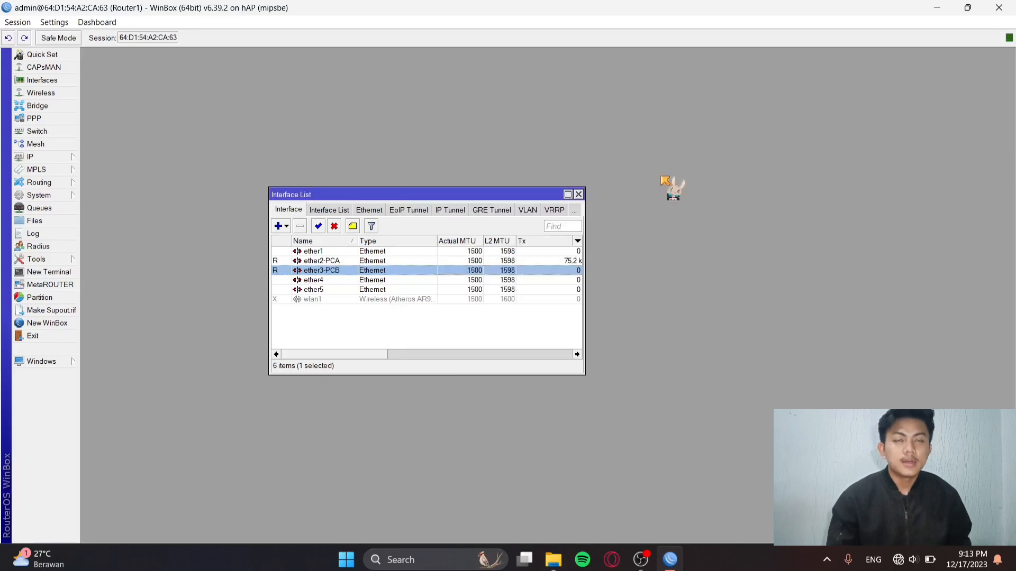
# Enable the disabled wlan1 interface and rename it wlan1-GW.
pyautogui.doubleClick(316, 299)
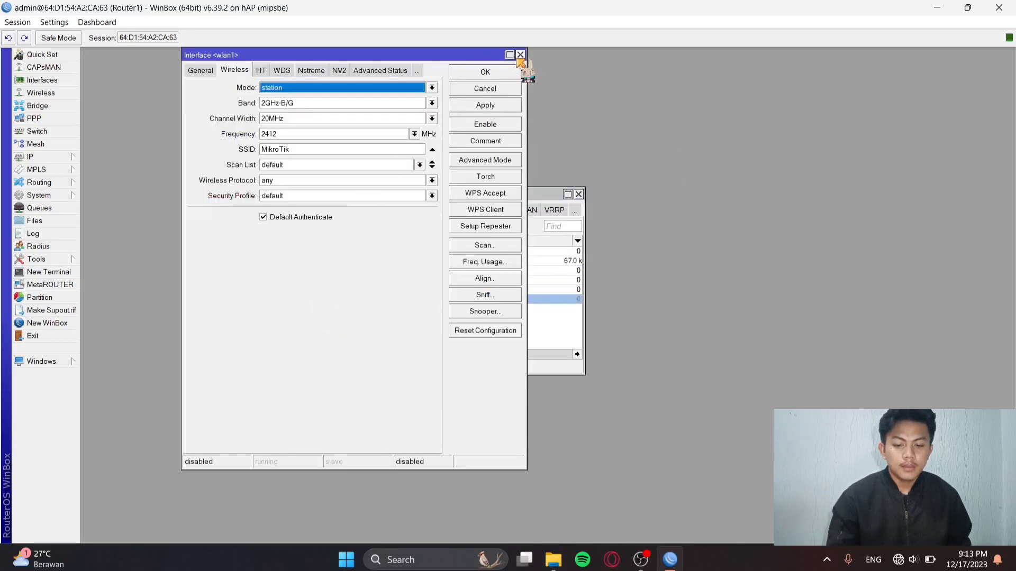
pyautogui.click(520, 55)
pyautogui.click(318, 226)
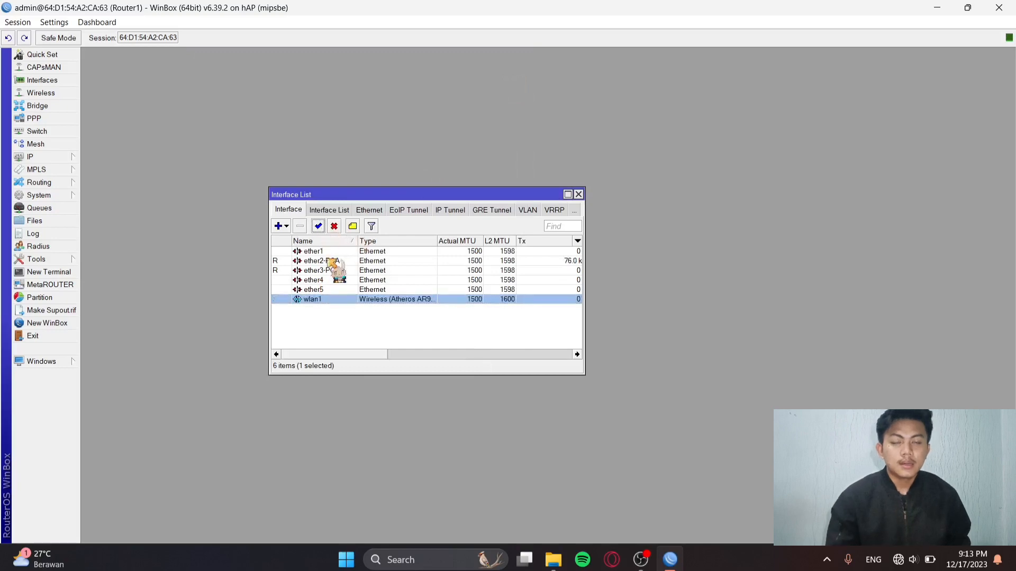
pyautogui.doubleClick(316, 301)
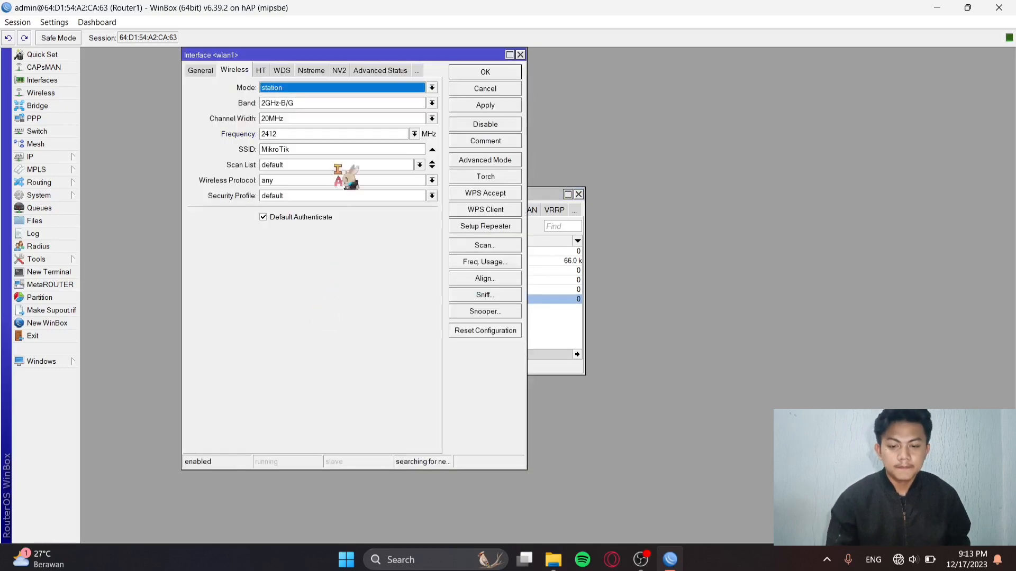
pyautogui.click(281, 91)
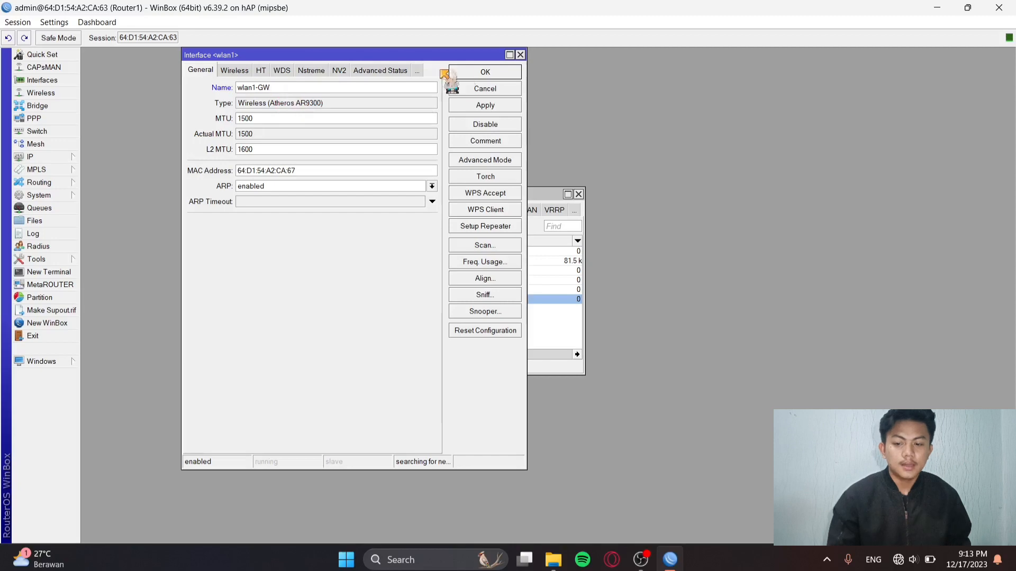
pyautogui.click(488, 107)
pyautogui.click(492, 73)
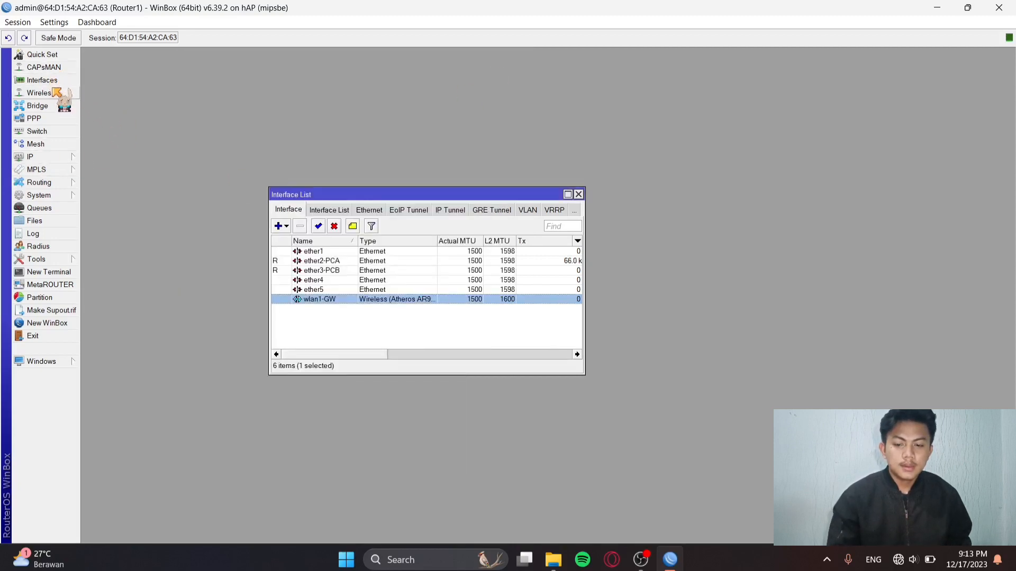
# Create a new wireless security profile with mode set to dynamic keys.
pyautogui.click(57, 93)
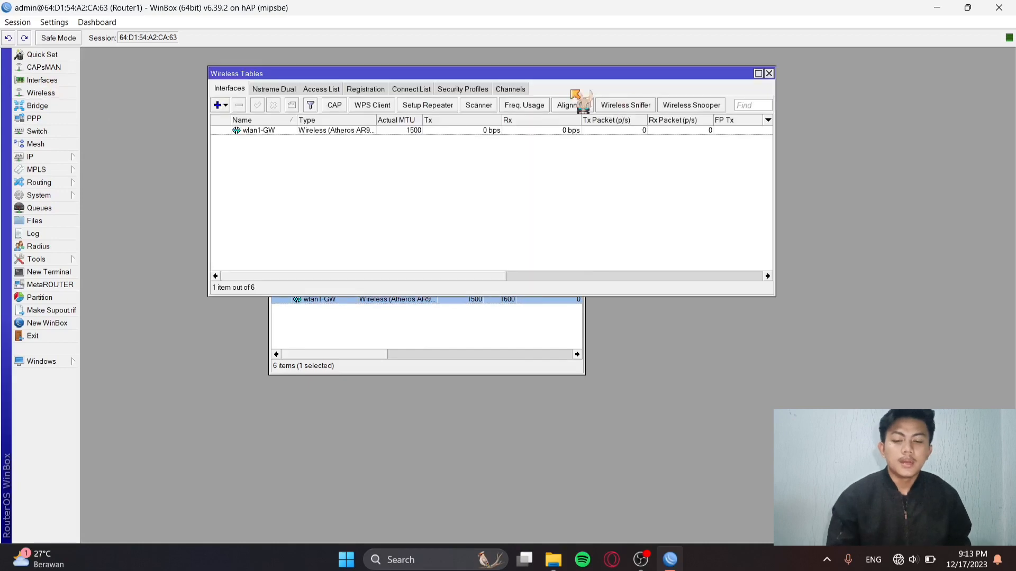
pyautogui.click(476, 93)
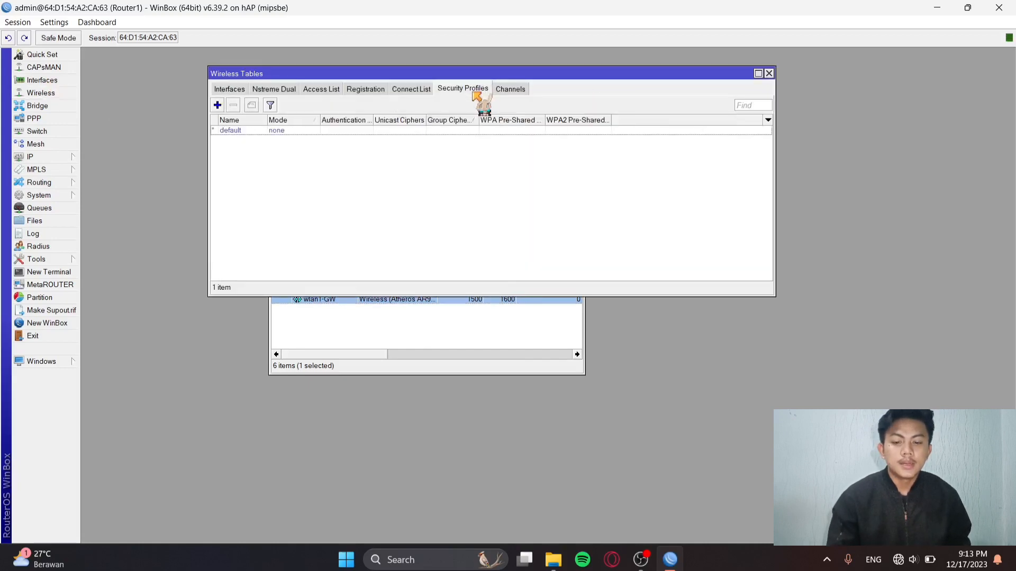
pyautogui.click(217, 105)
pyautogui.click(282, 228)
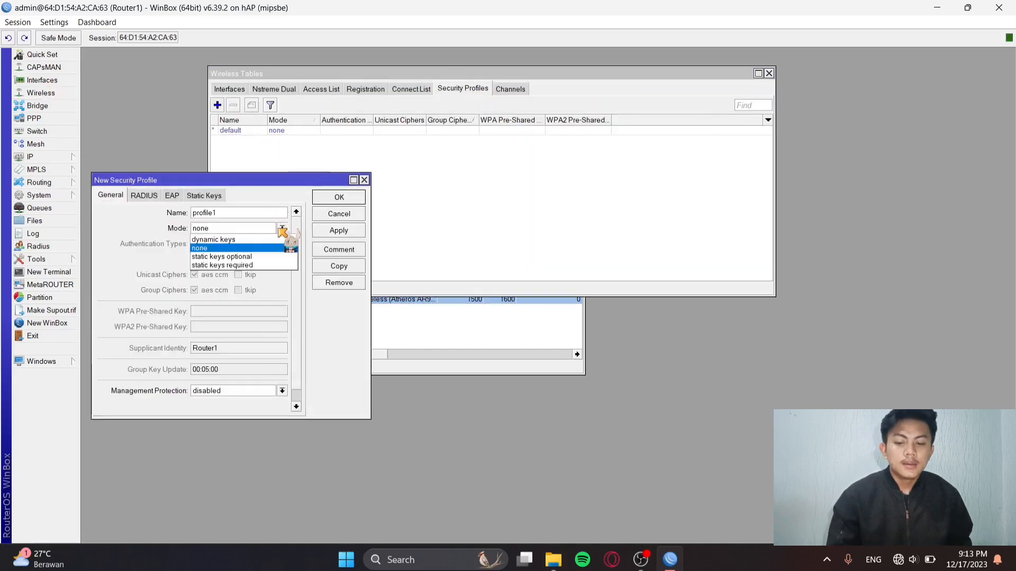
pyautogui.click(251, 238)
# Enable WPA PSK and WPA2 PSK authentication and enter the pre-shared keys.
pyautogui.click(201, 245)
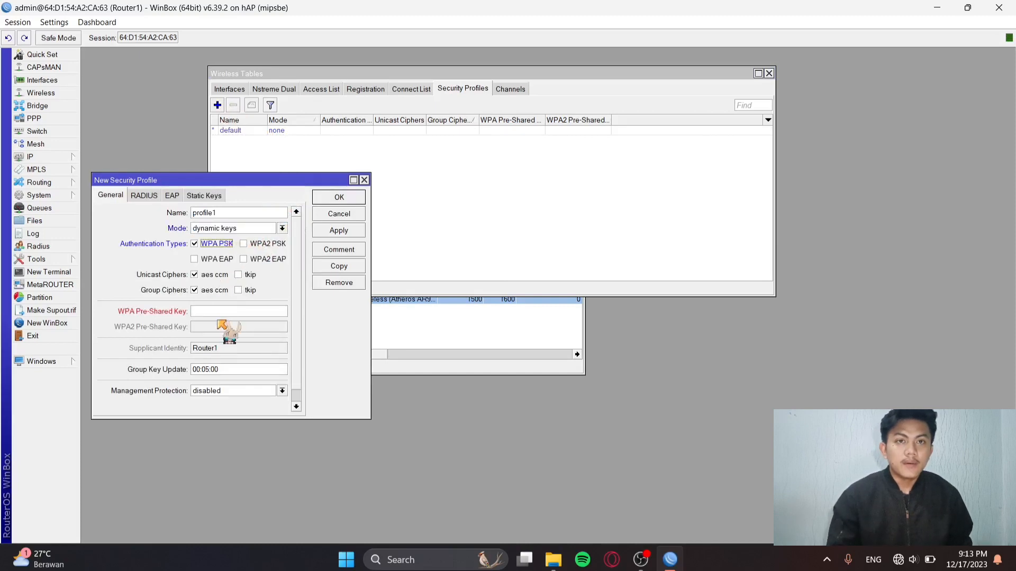
pyautogui.click(227, 313)
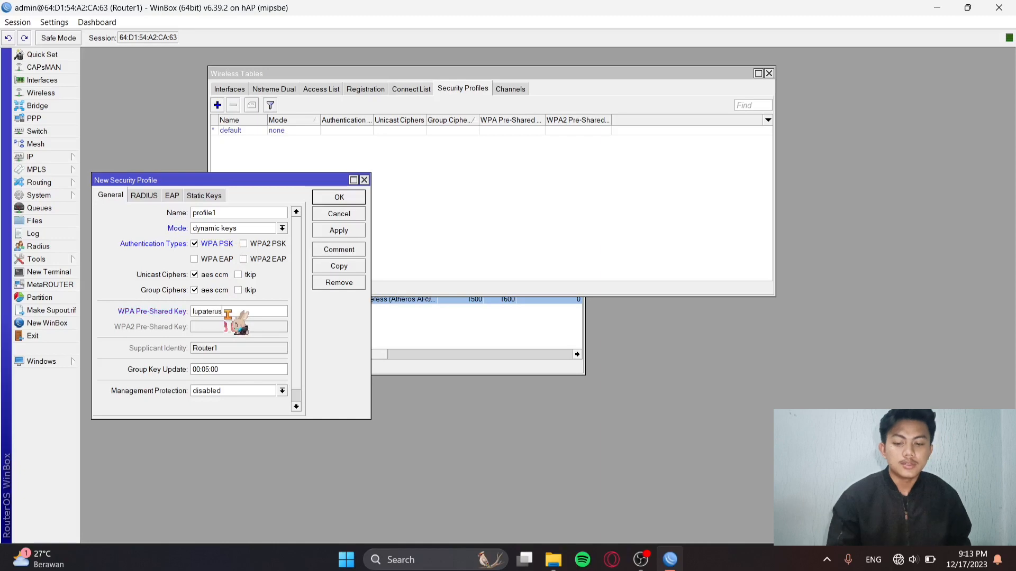
pyautogui.click(253, 244)
pyautogui.click(219, 327)
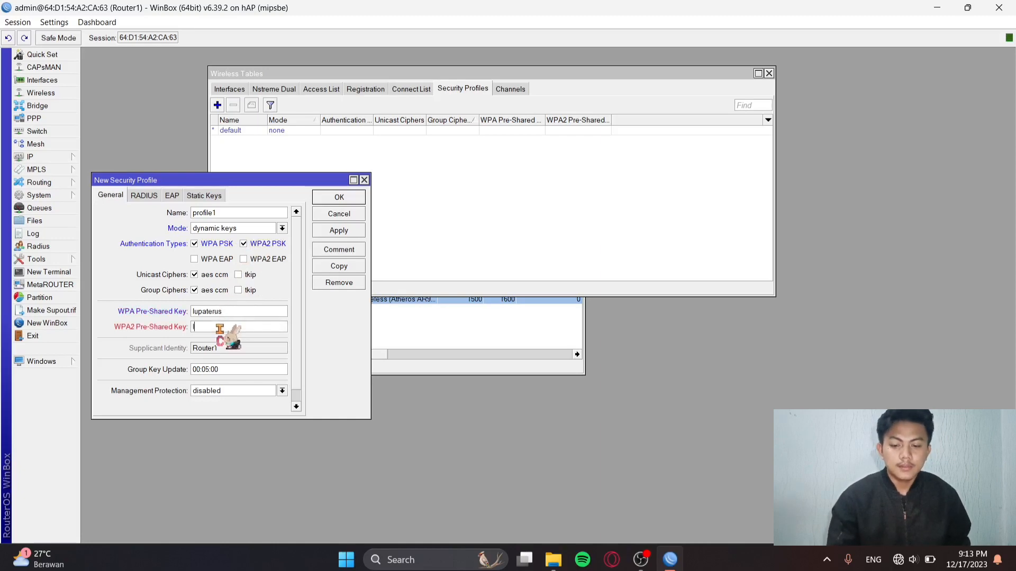
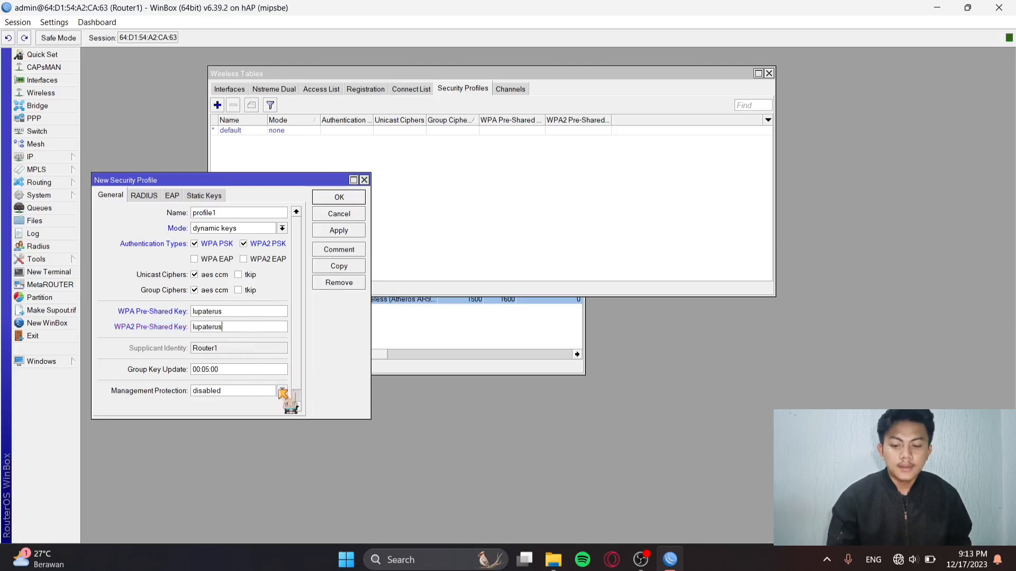
# Set management protection to allowed and save profile1.
pyautogui.click(283, 392)
pyautogui.click(273, 413)
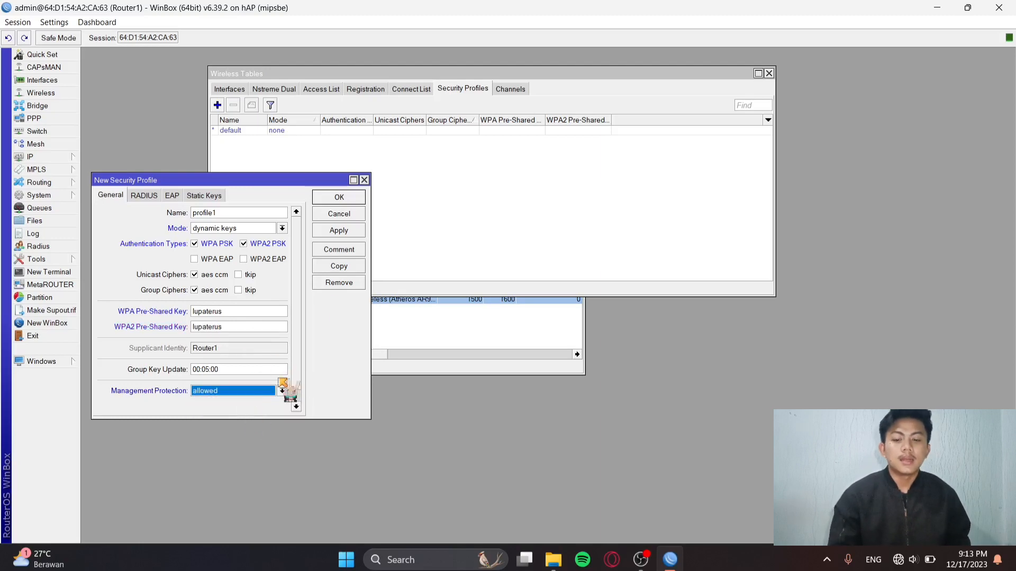
pyautogui.click(363, 232)
pyautogui.click(353, 199)
pyautogui.click(233, 89)
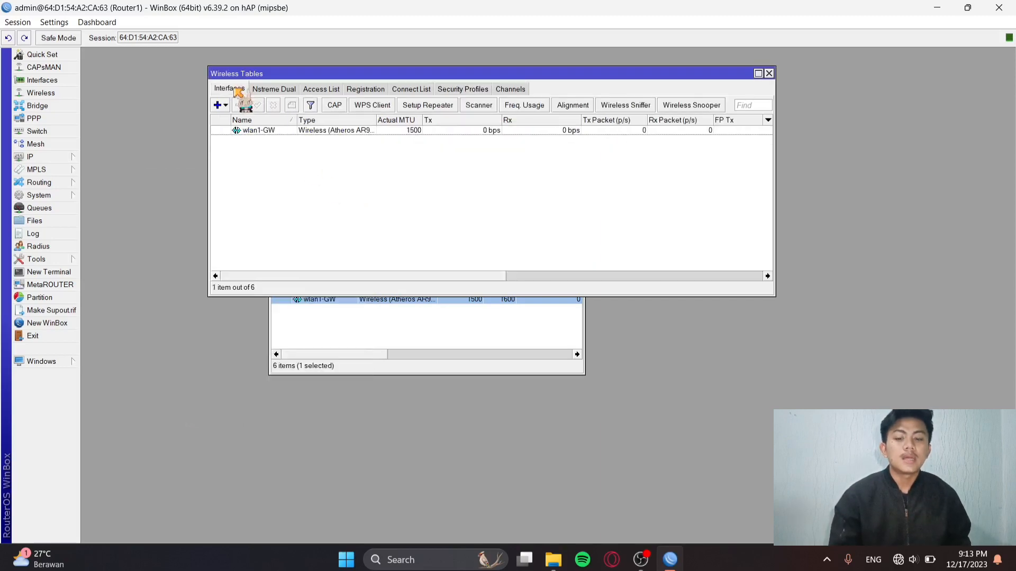
# In wlan1-GW's wireless settings, set the SSID to HOTSPOT and security profile to profile1.
pyautogui.doubleClick(263, 130)
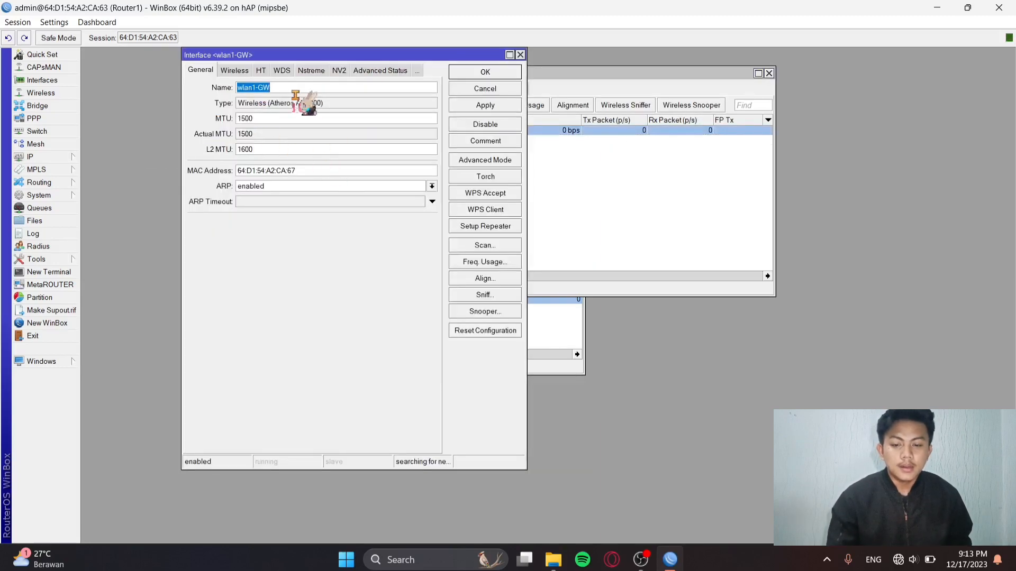
pyautogui.click(234, 71)
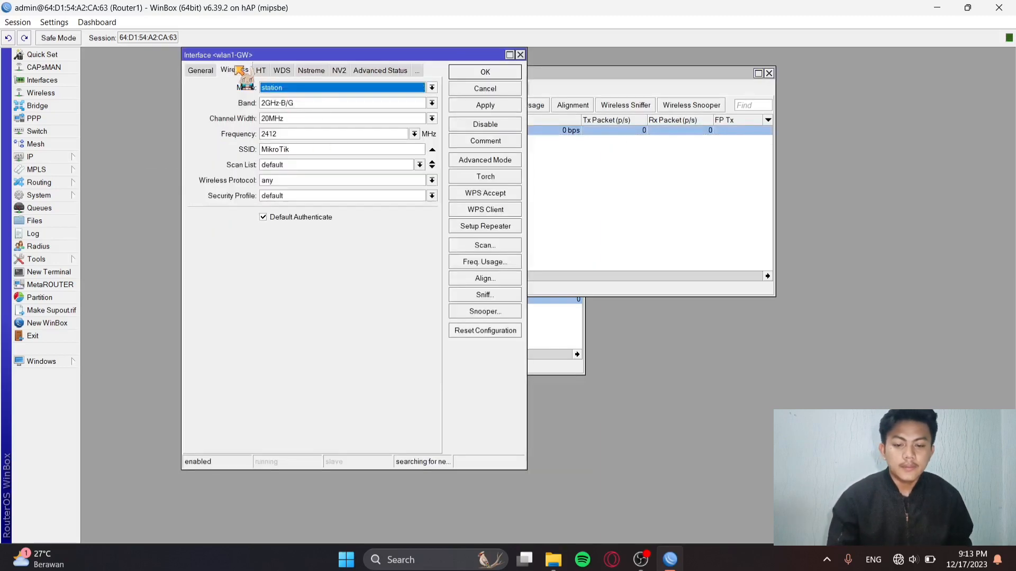
pyautogui.click(400, 149)
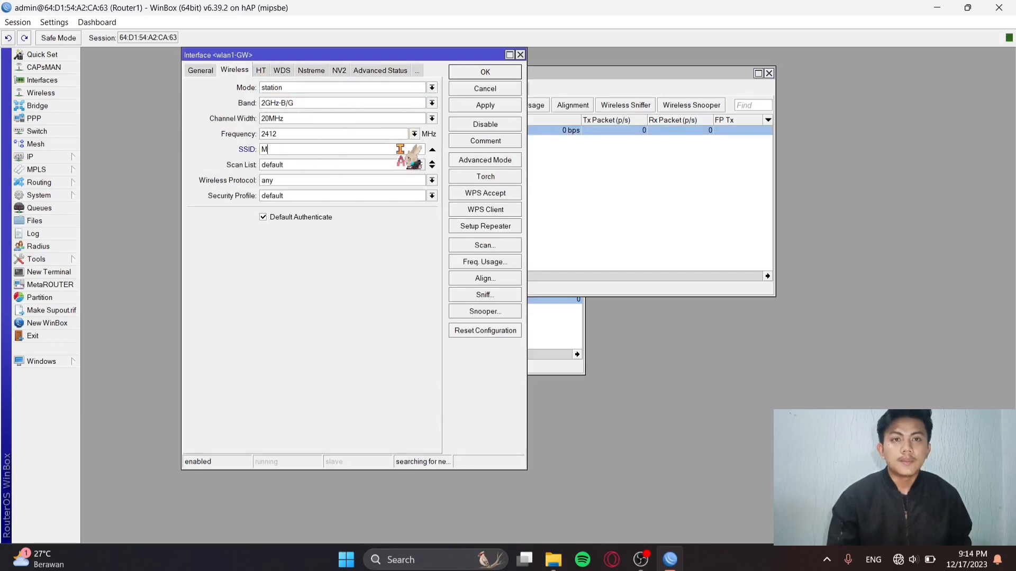
pyautogui.press('BackSpace')
pyautogui.write('HOTSPOT')
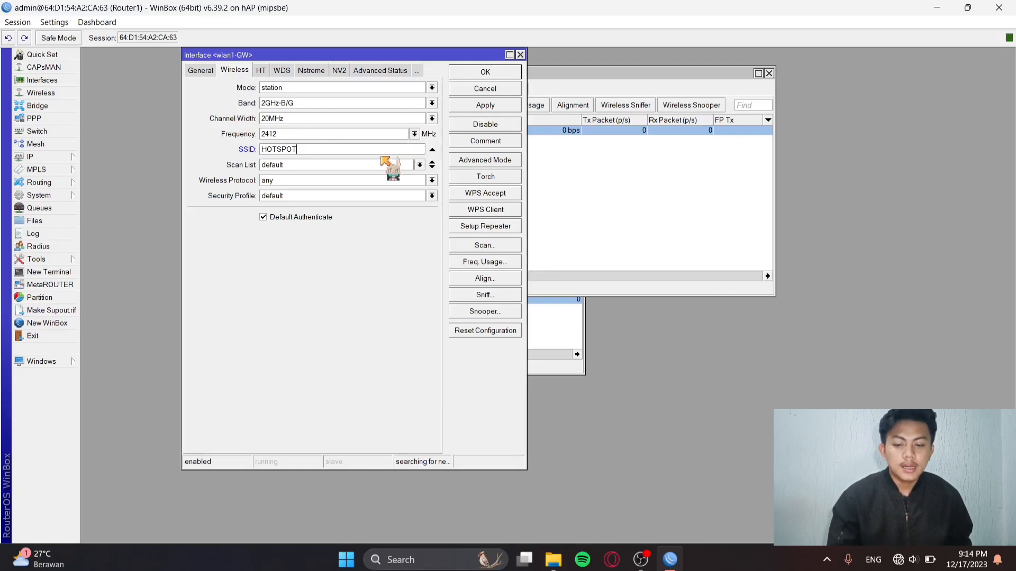
pyautogui.click(432, 196)
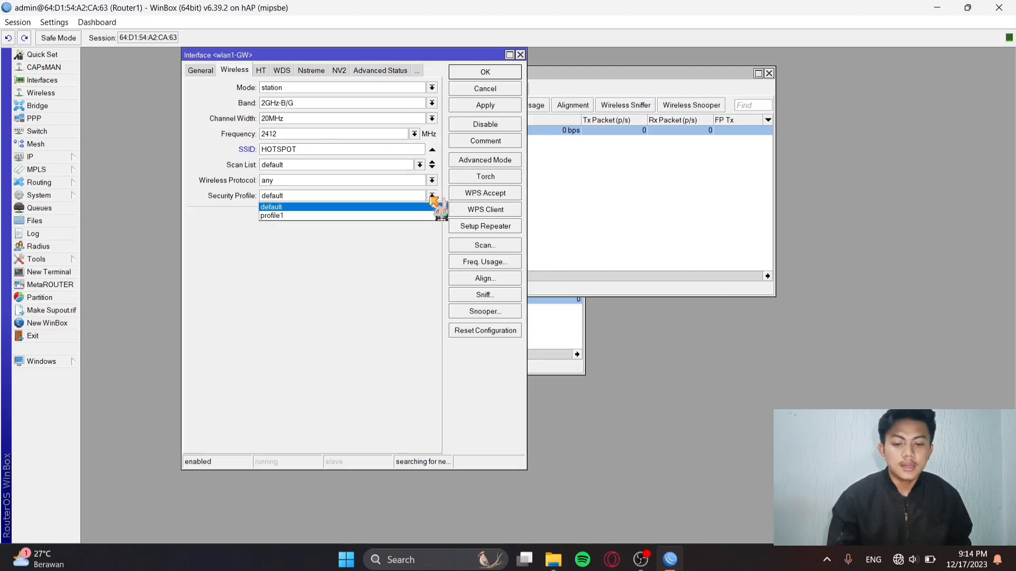
pyautogui.click(376, 215)
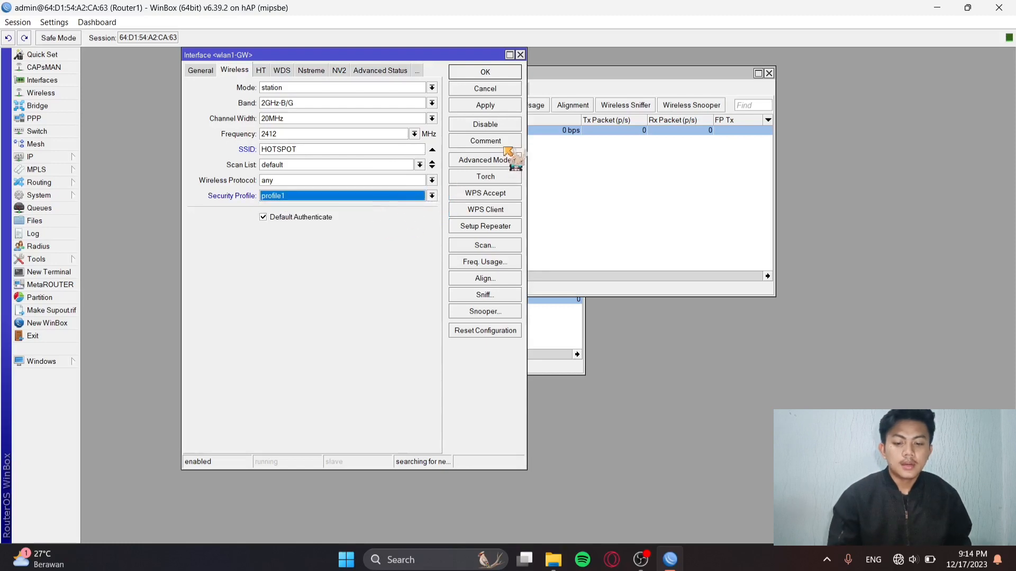
# Scan for networks, connect wlan1-GW to the HOTSPOT access point, and verify the connection.
pyautogui.click(497, 247)
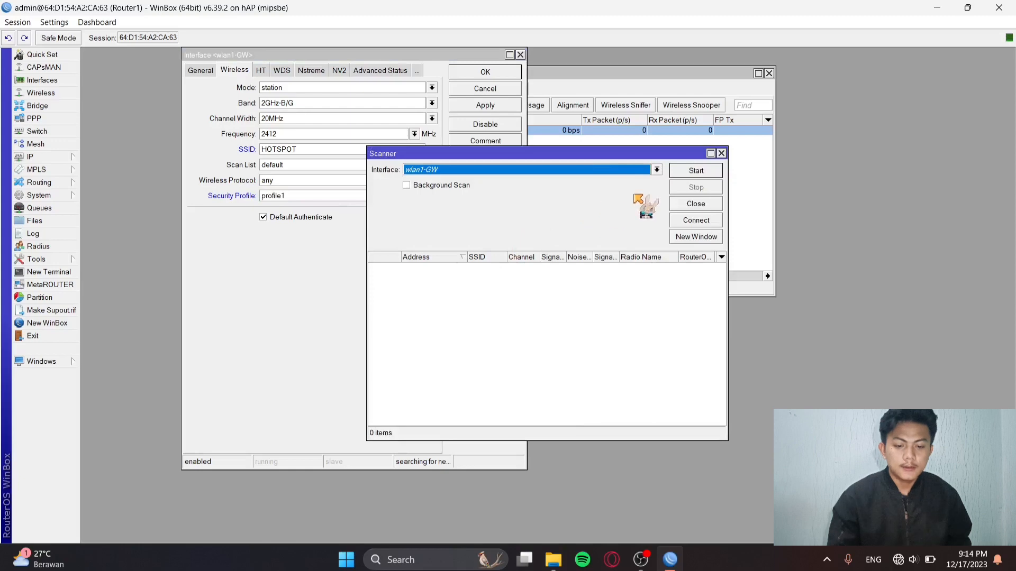
pyautogui.click(696, 171)
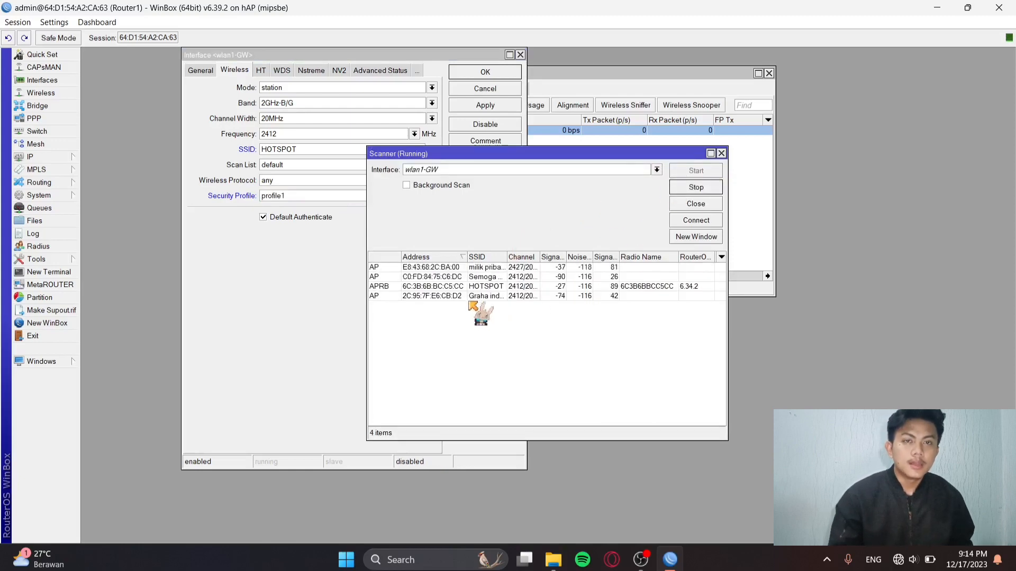
pyautogui.click(459, 315)
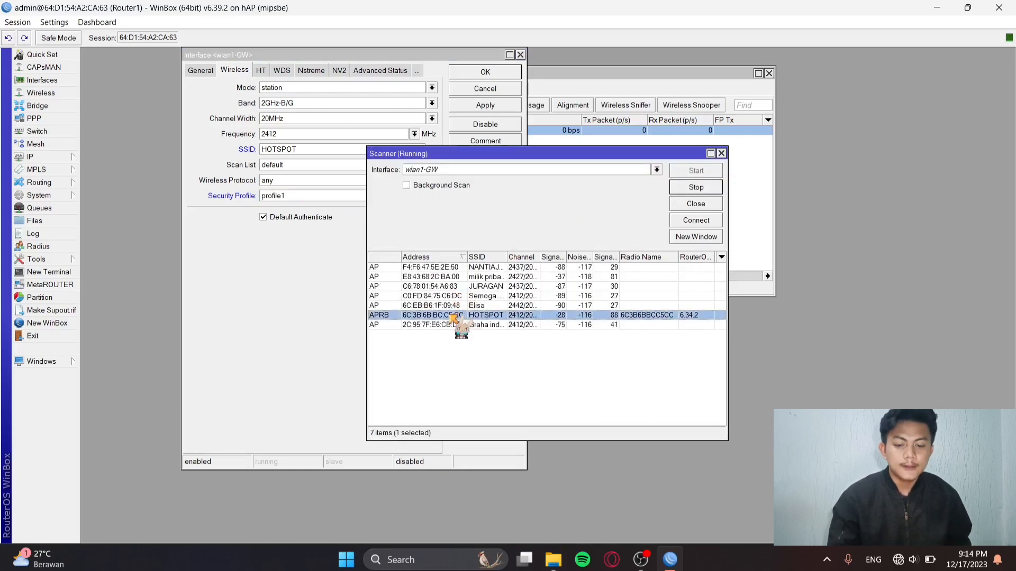
pyautogui.click(715, 225)
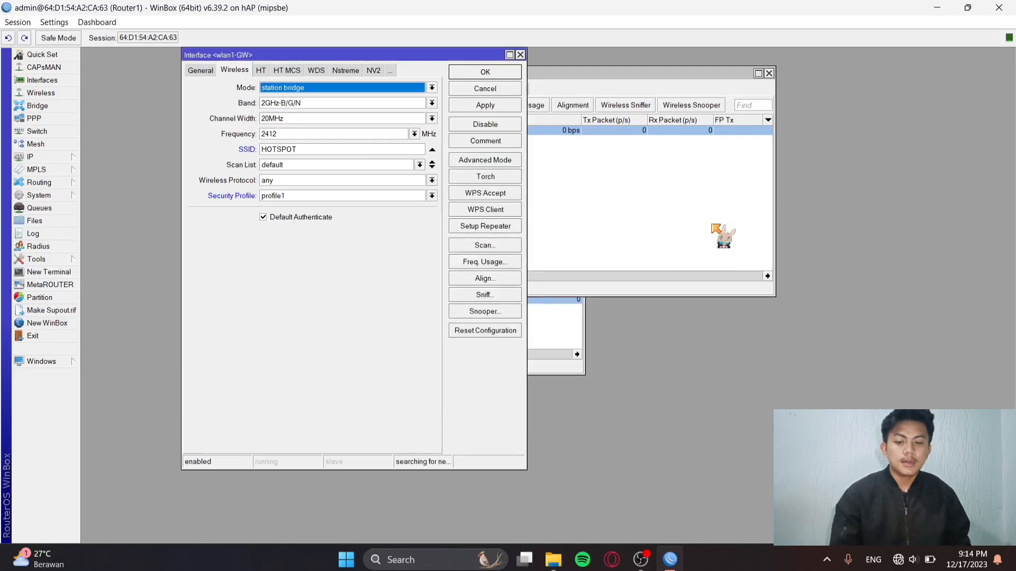
pyautogui.press('Return')
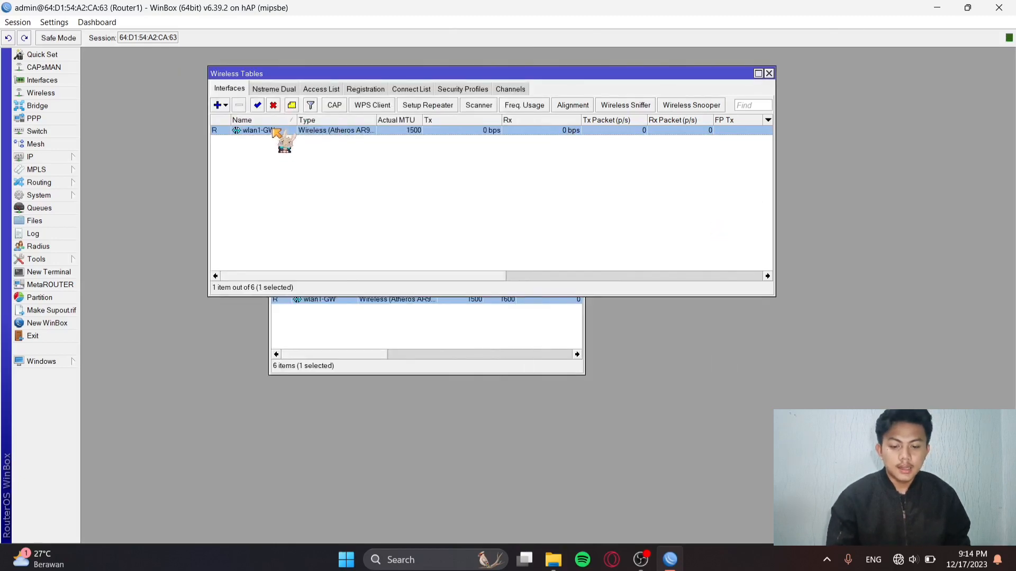
pyautogui.doubleClick(274, 131)
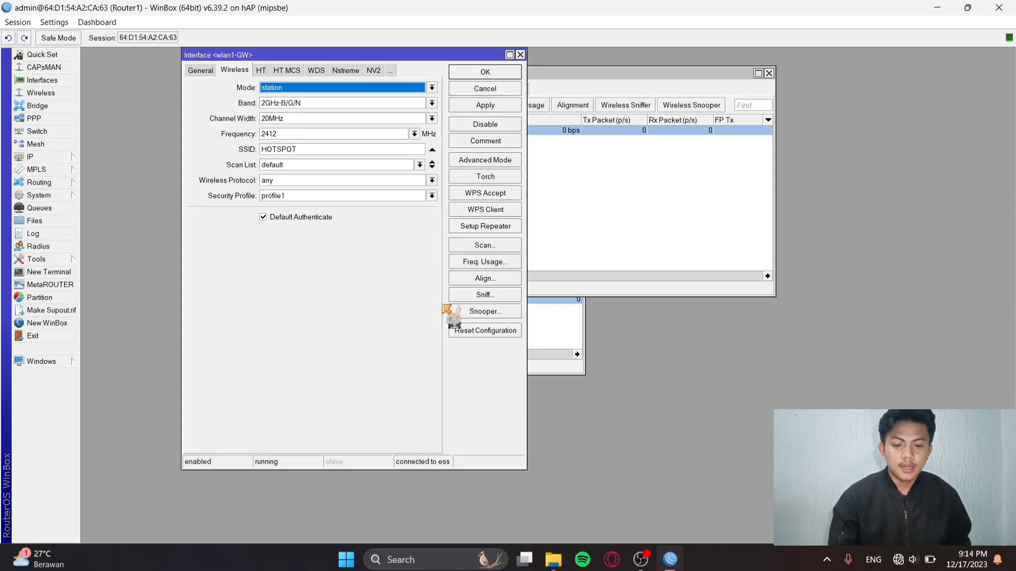
pyautogui.click(520, 54)
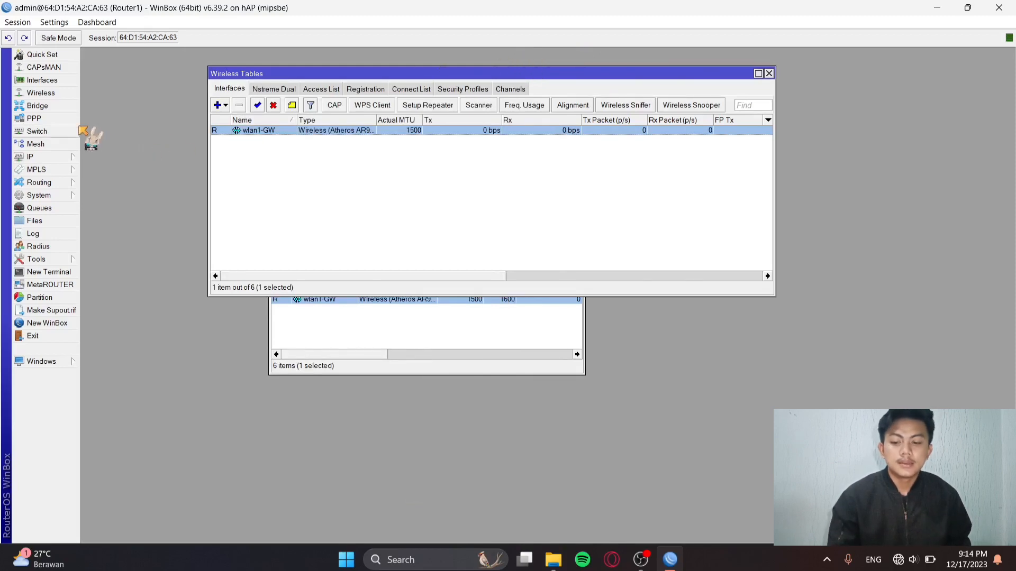
# Add a DHCP client on wlan1-GW so it obtains 20.20.20.5/29.
pyautogui.click(49, 154)
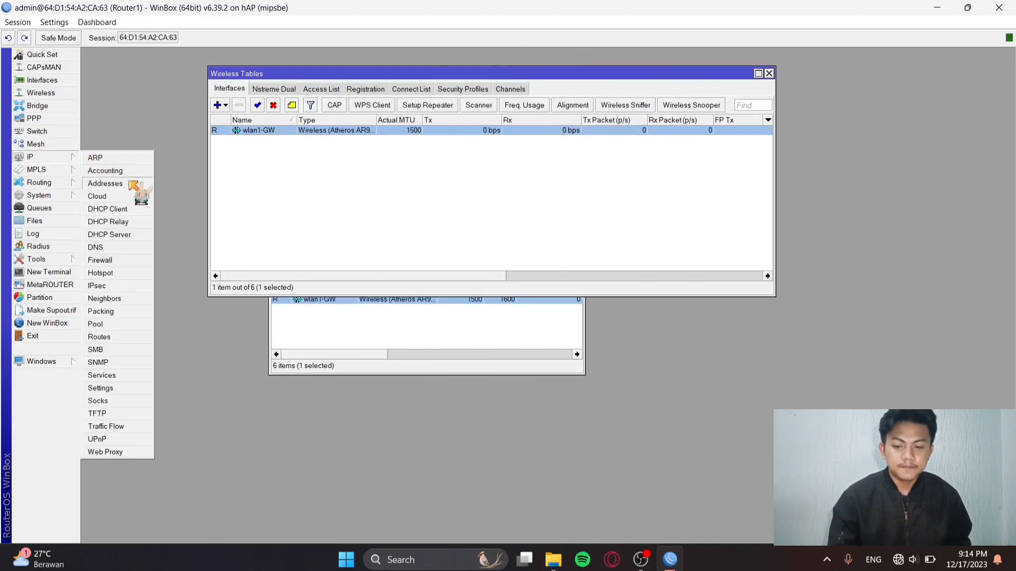
pyautogui.click(118, 210)
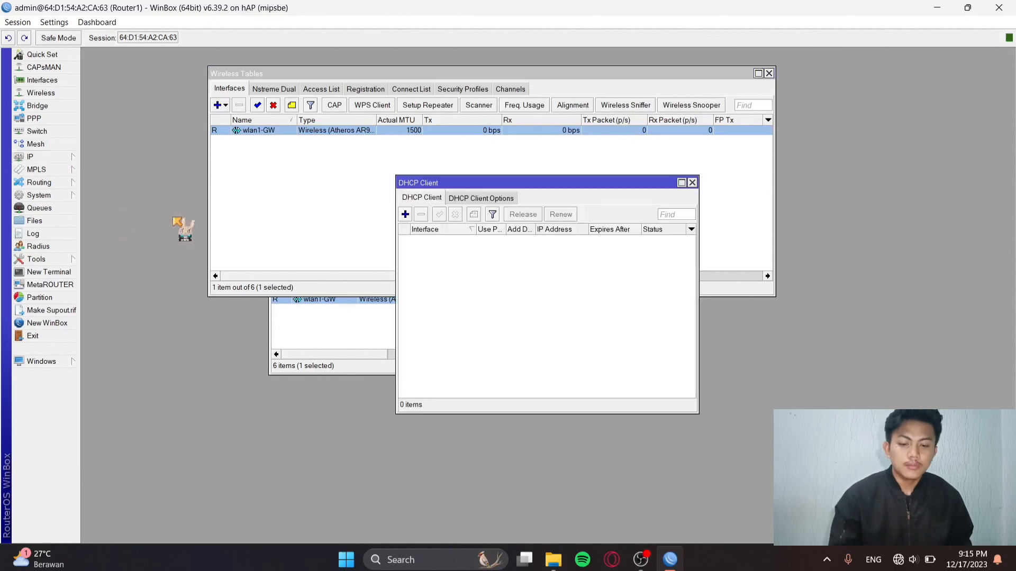
pyautogui.click(405, 215)
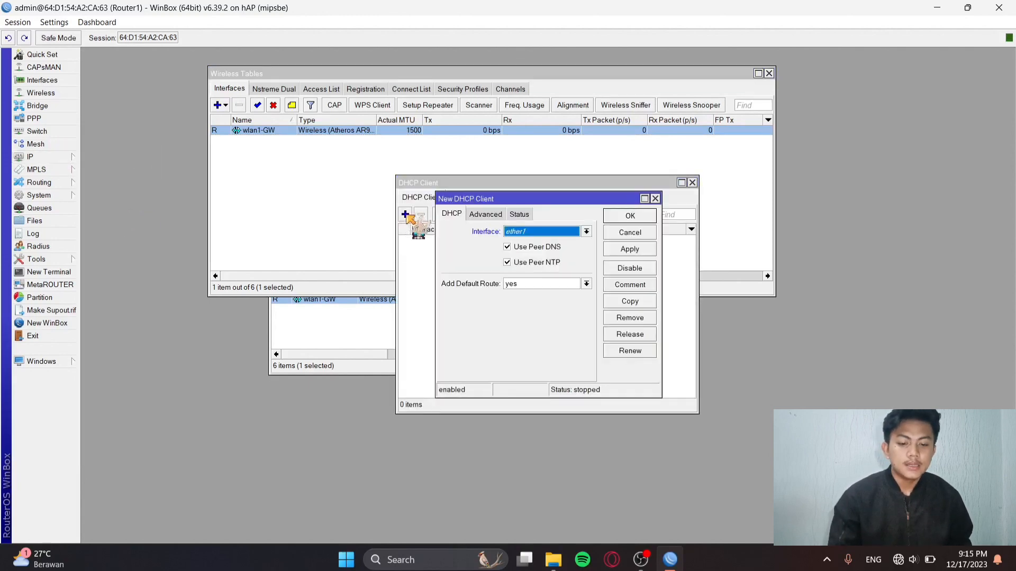
pyautogui.click(587, 231)
pyautogui.click(556, 286)
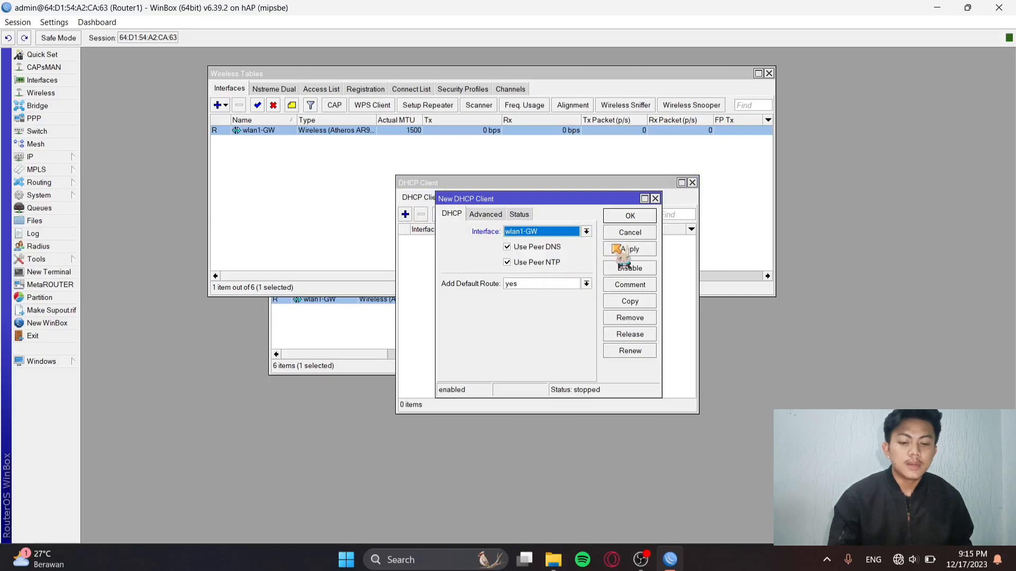
pyautogui.click(629, 249)
pyautogui.click(630, 216)
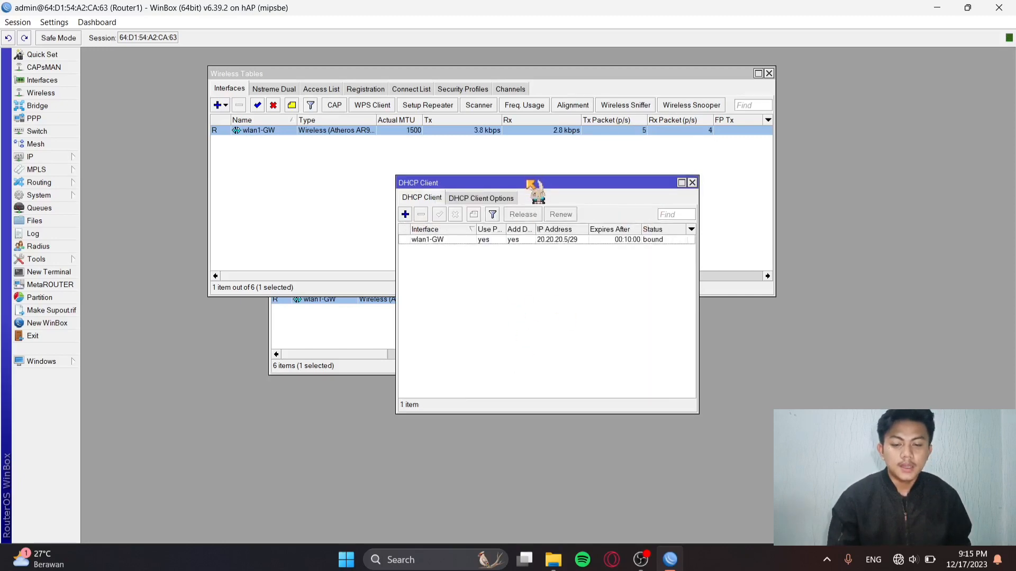
pyautogui.moveTo(529, 186); pyautogui.dragTo(266, 205)
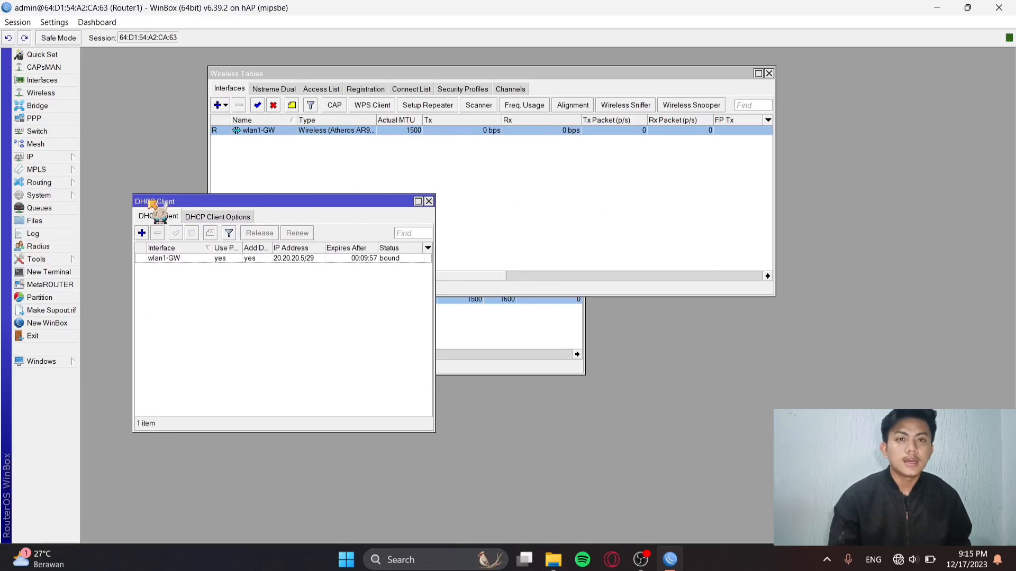
# Set the router's DNS server to 8.8.8.8.
pyautogui.click(50, 156)
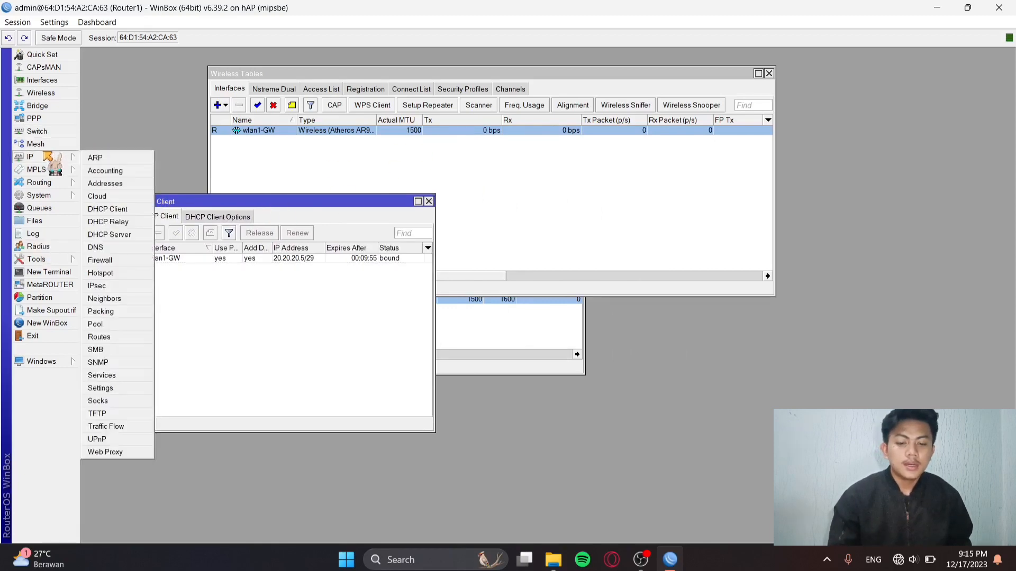
pyautogui.click(116, 247)
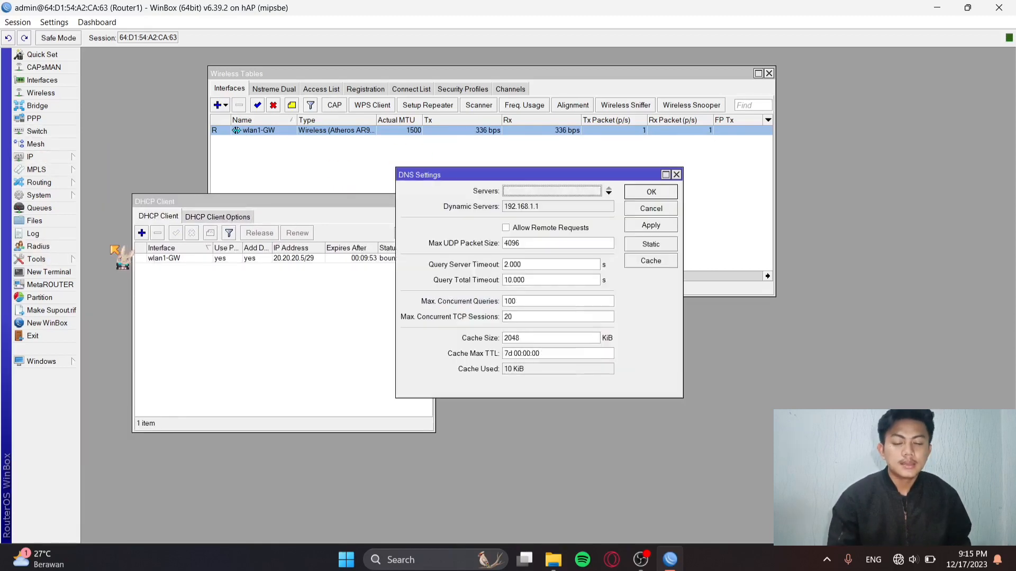
pyautogui.click(560, 192)
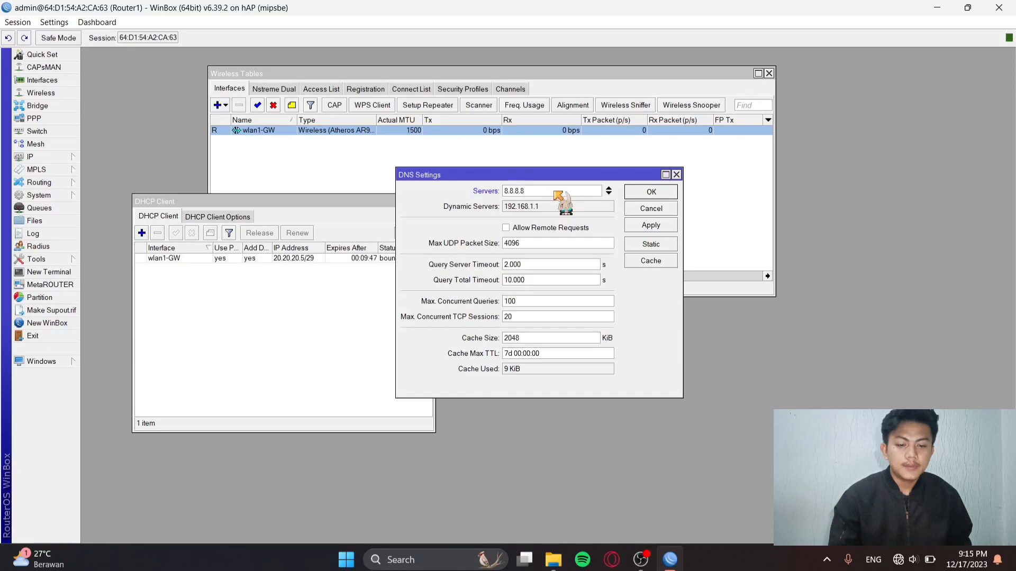
pyautogui.click(650, 226)
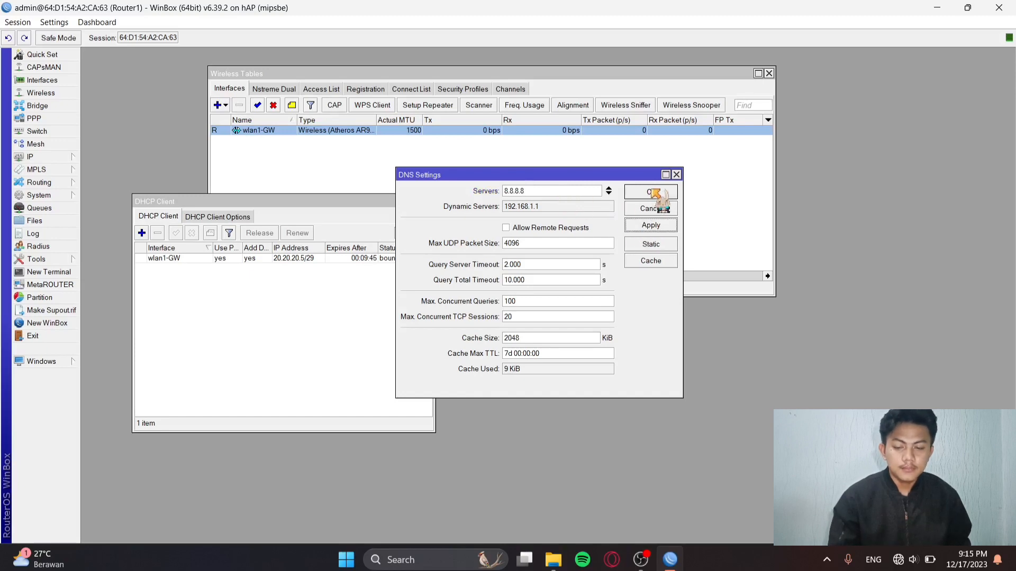
pyautogui.click(651, 192)
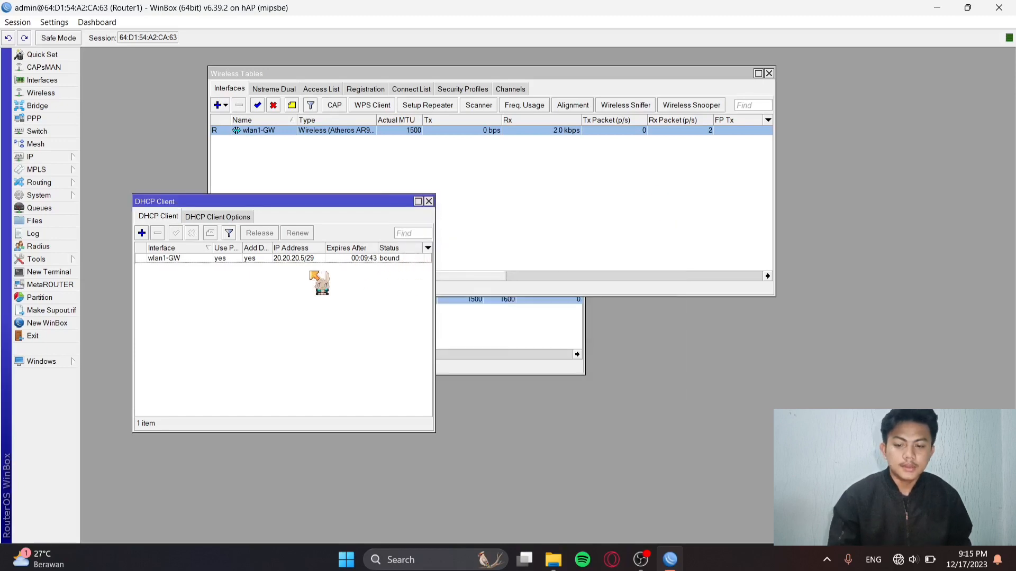
pyautogui.click(74, 159)
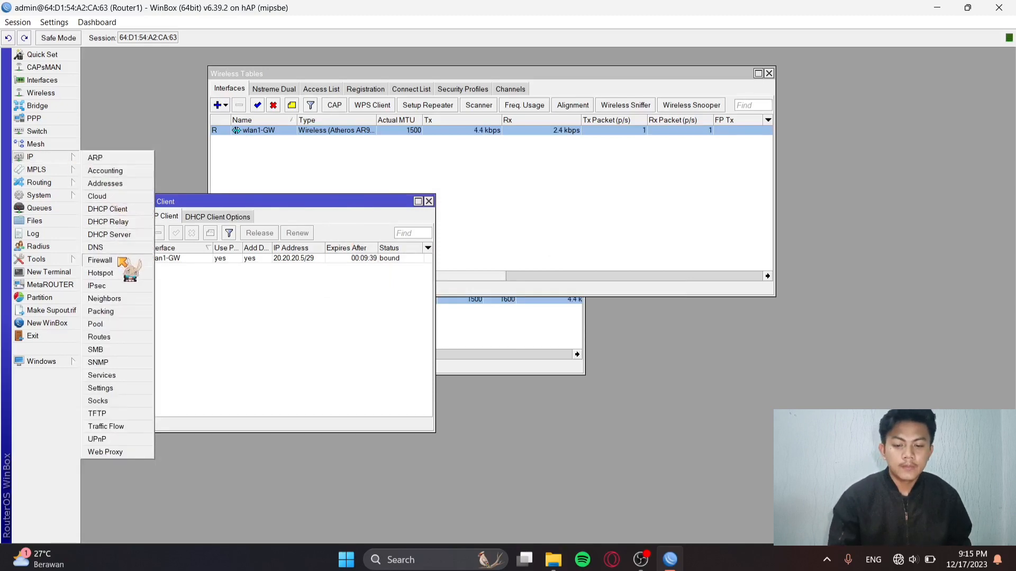
# Add a srcnat firewall NAT rule with out-interface wlan1-GW and action masquerade.
pyautogui.click(100, 261)
pyautogui.click(307, 256)
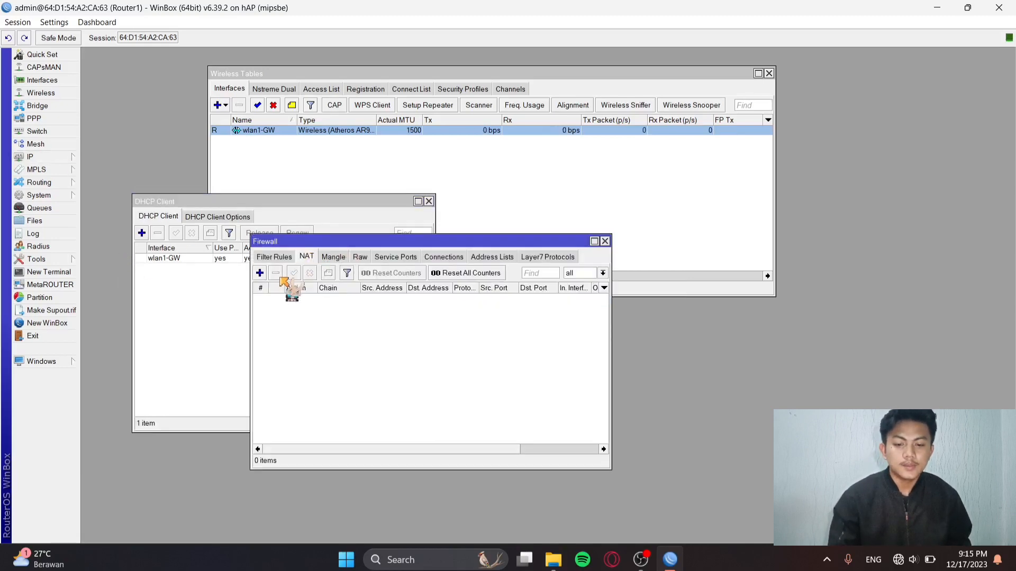
pyautogui.click(261, 273)
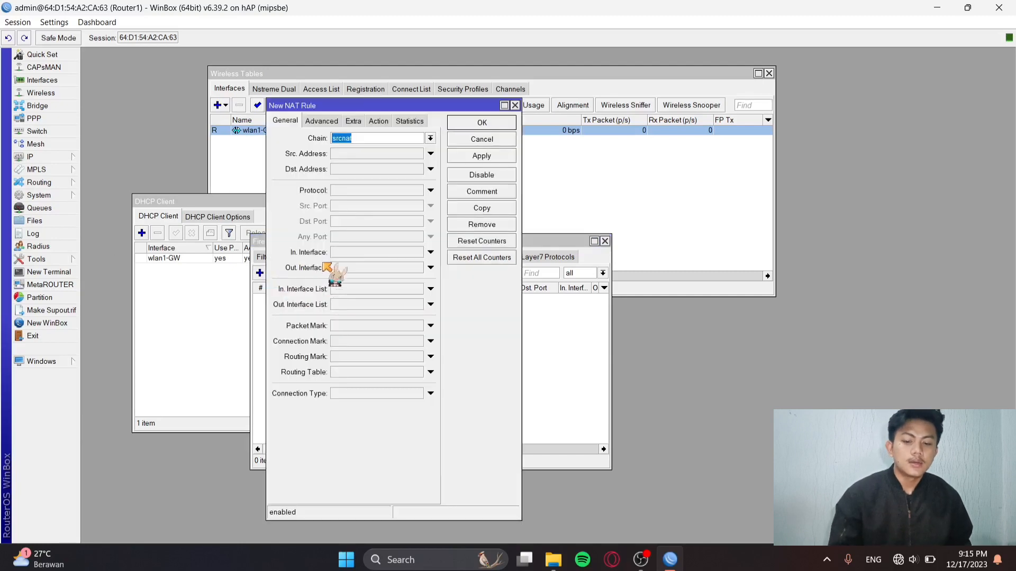
pyautogui.click(386, 268)
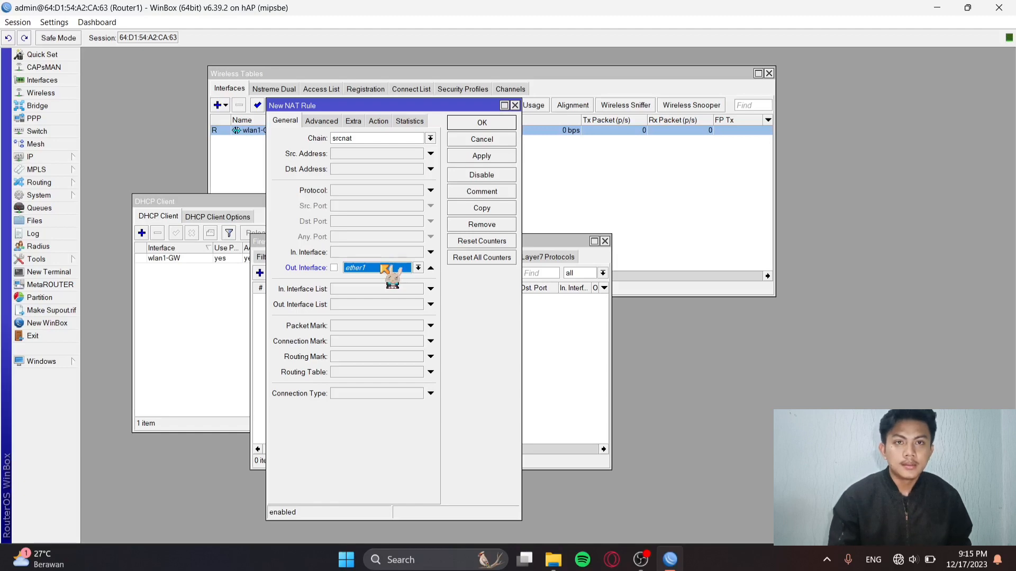
pyautogui.click(418, 268)
pyautogui.click(365, 363)
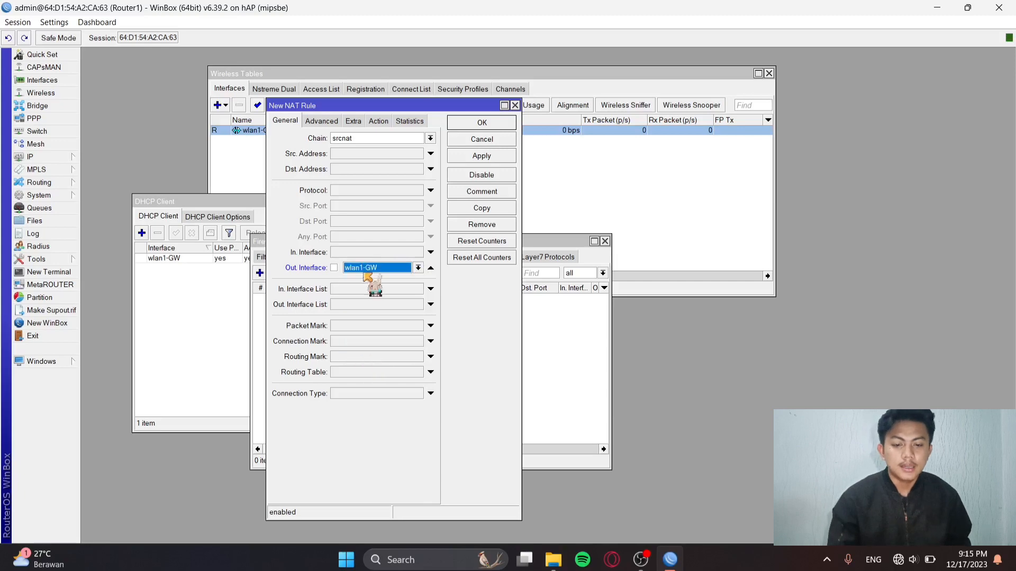
pyautogui.click(378, 122)
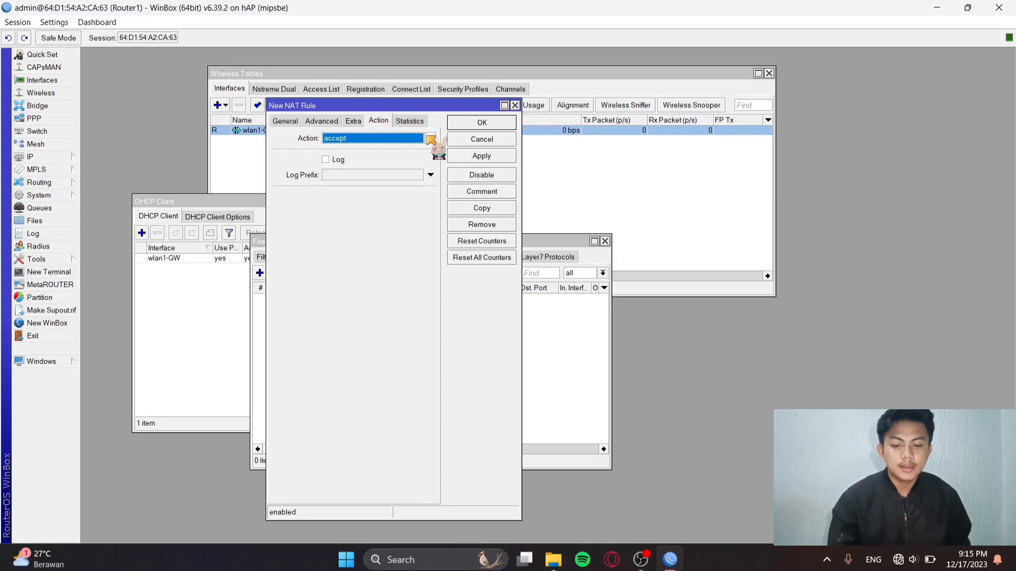
pyautogui.click(430, 138)
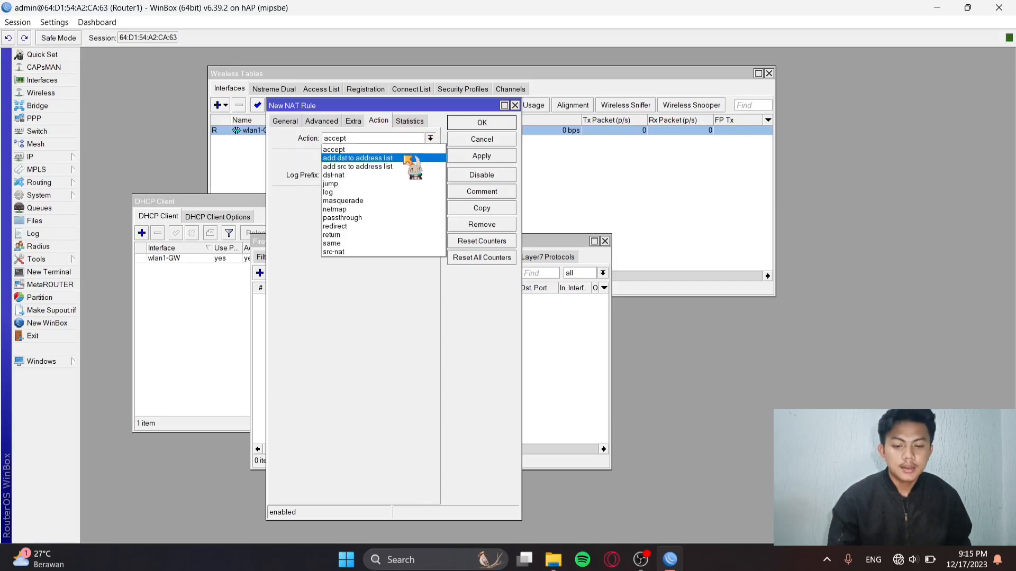
pyautogui.click(371, 200)
pyautogui.click(480, 155)
pyautogui.click(487, 124)
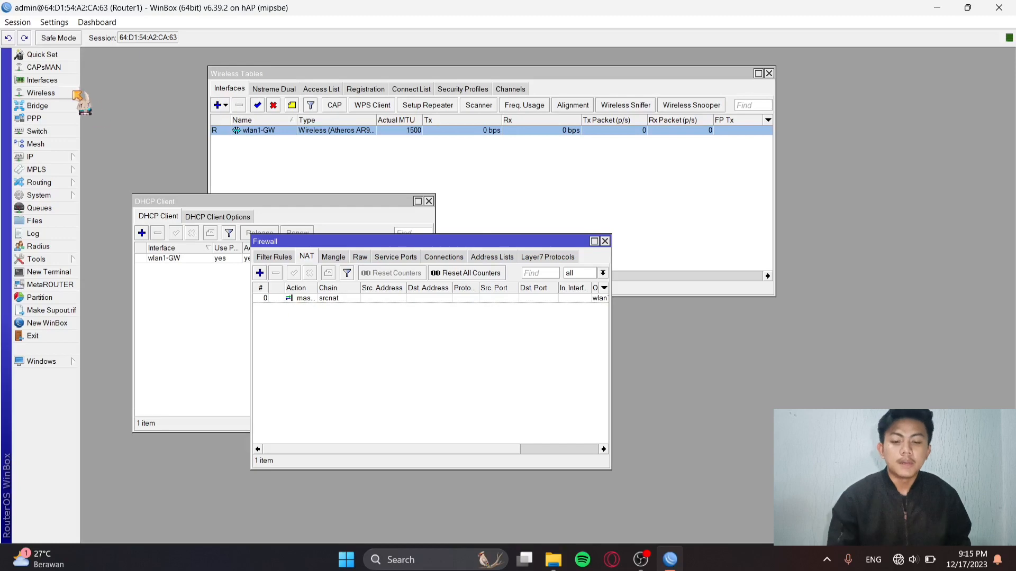
# Add a new bridge named bridge-PPPOE.
pyautogui.click(37, 106)
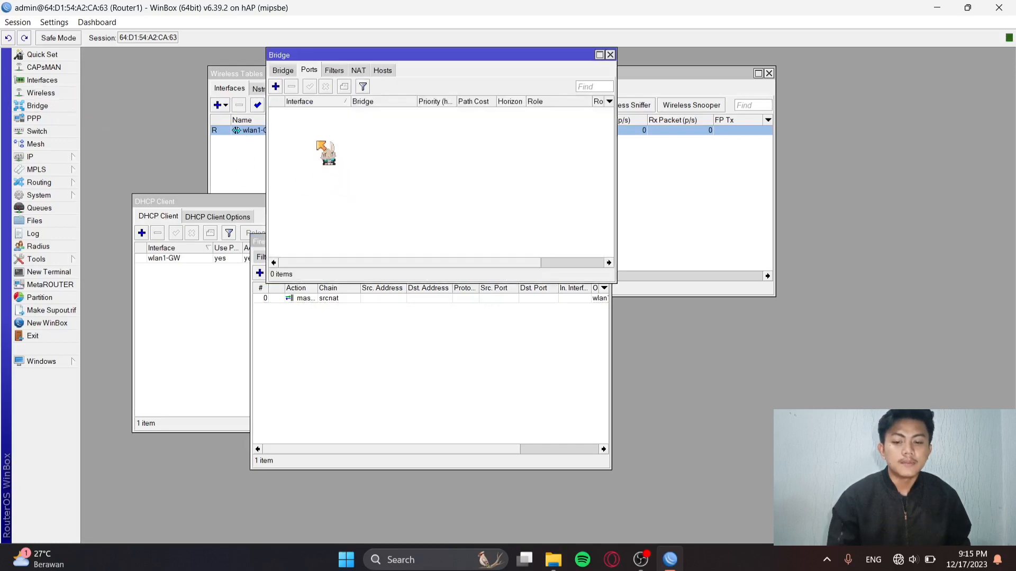
pyautogui.click(276, 86)
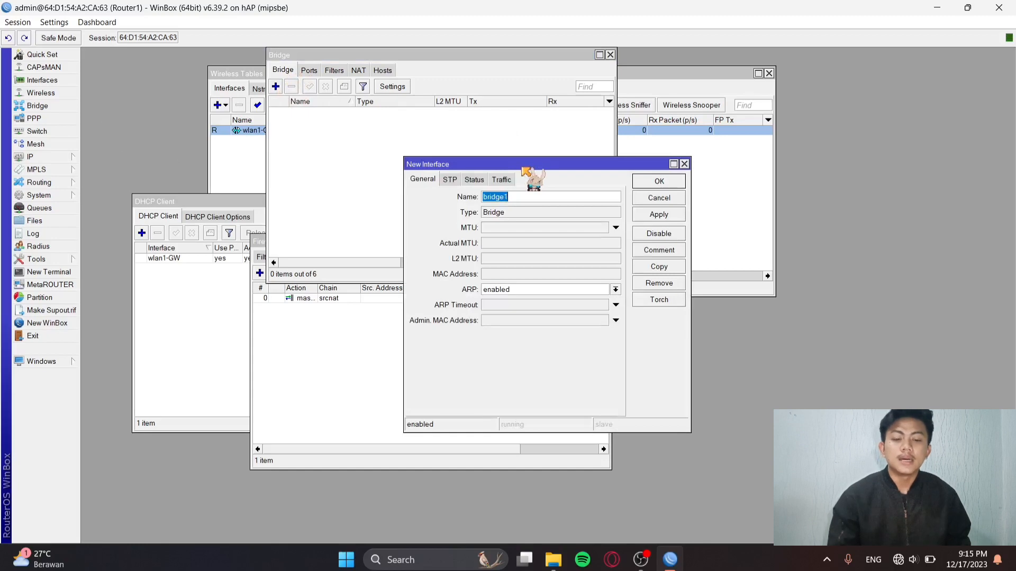
pyautogui.click(520, 200)
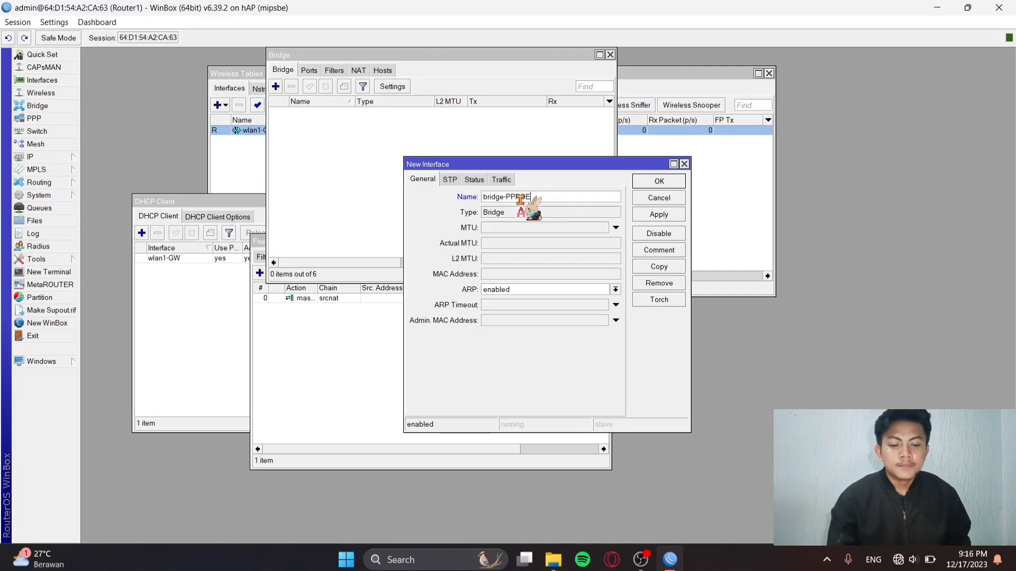
pyautogui.click(659, 214)
pyautogui.click(658, 182)
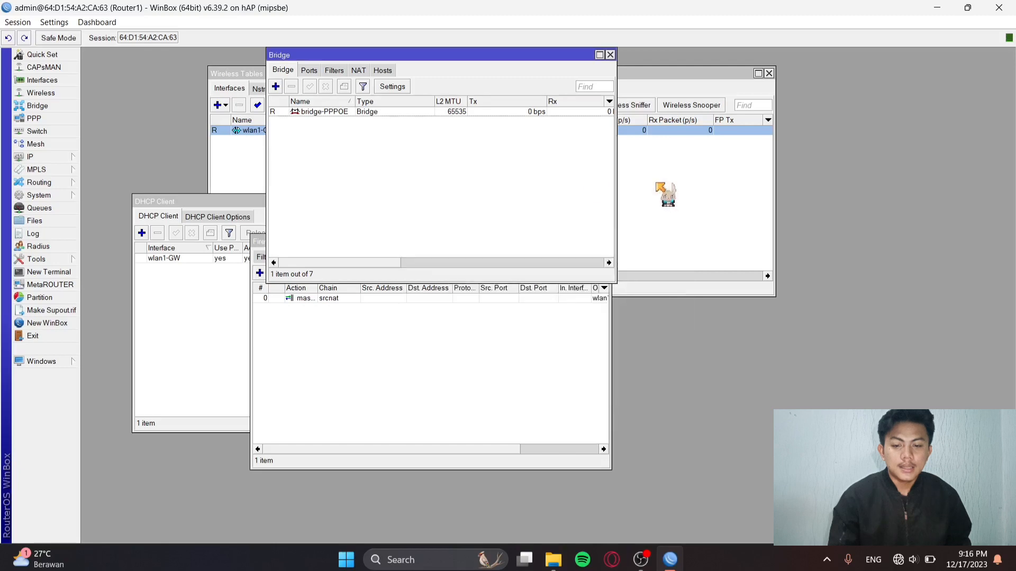
pyautogui.click(310, 71)
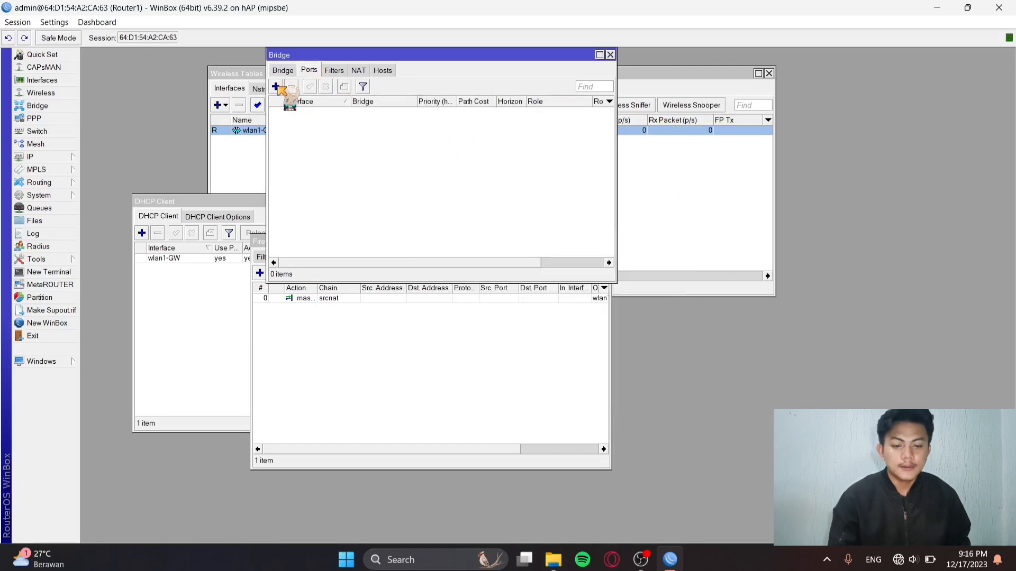
# Add ether2-PCA and ether3-PCB as ports of bridge-PPPOE.
pyautogui.click(276, 86)
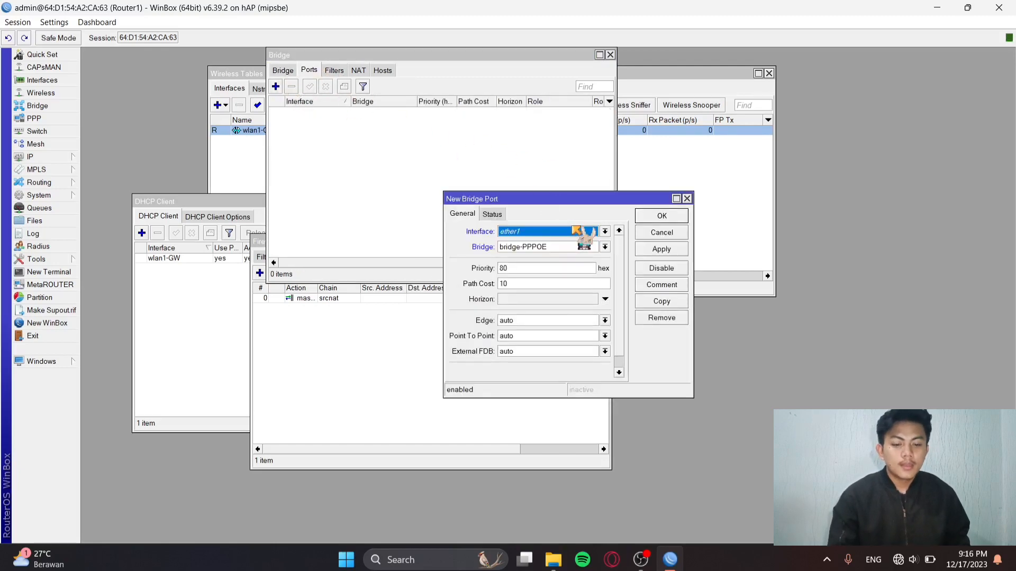
pyautogui.click(605, 232)
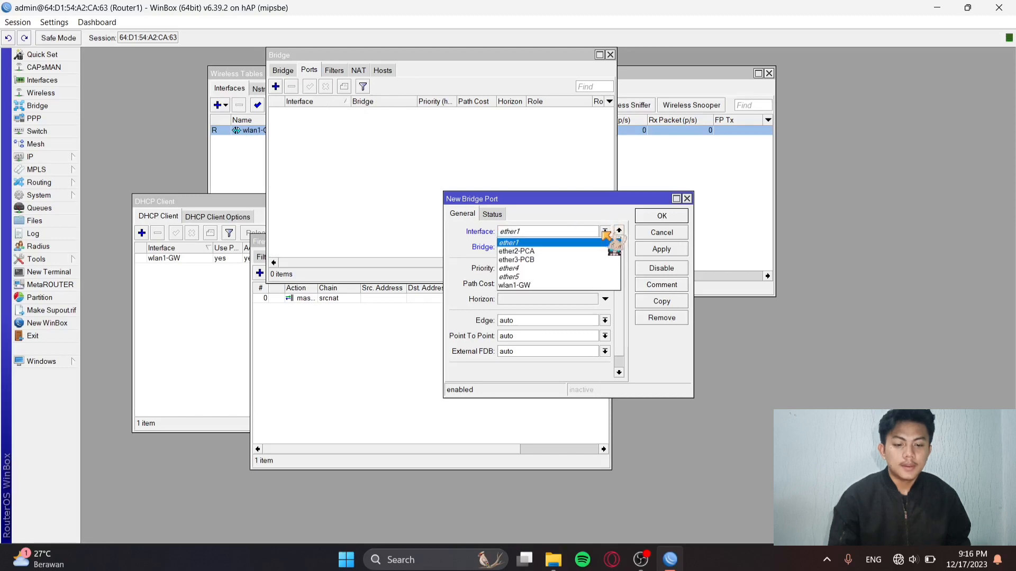
pyautogui.click(572, 251)
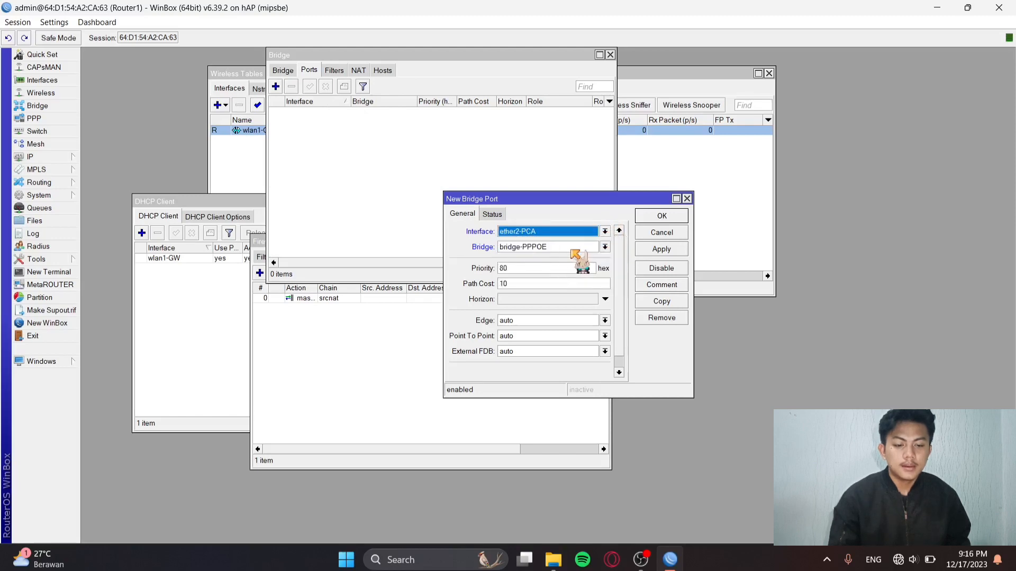
pyautogui.click(660, 249)
pyautogui.click(661, 215)
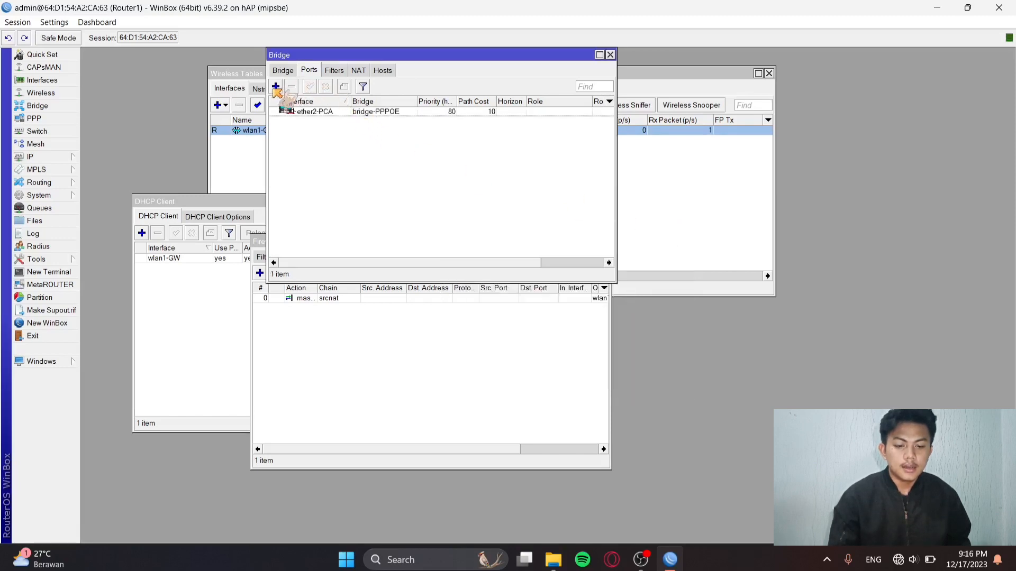
pyautogui.click(276, 86)
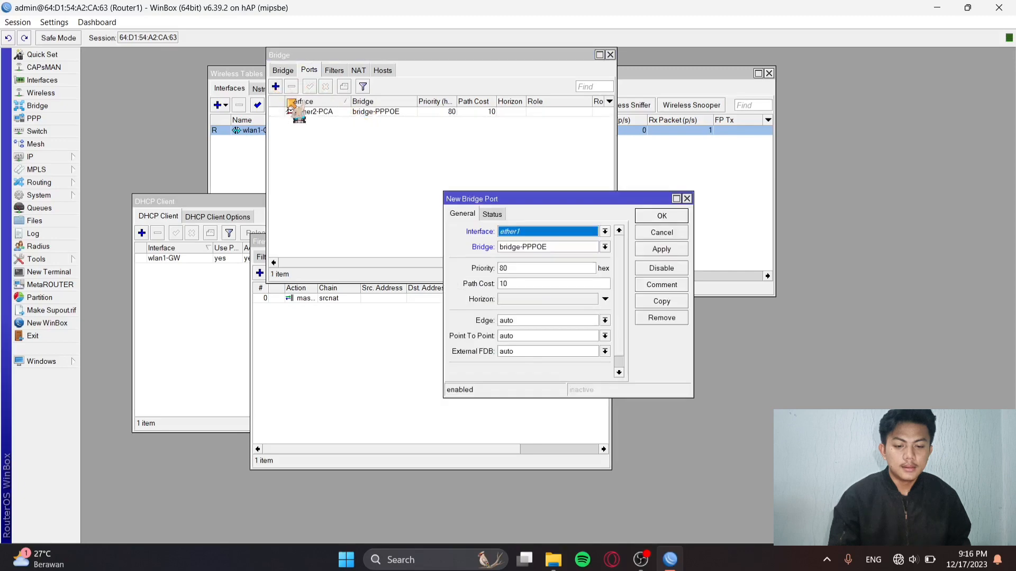
pyautogui.click(604, 231)
pyautogui.click(568, 258)
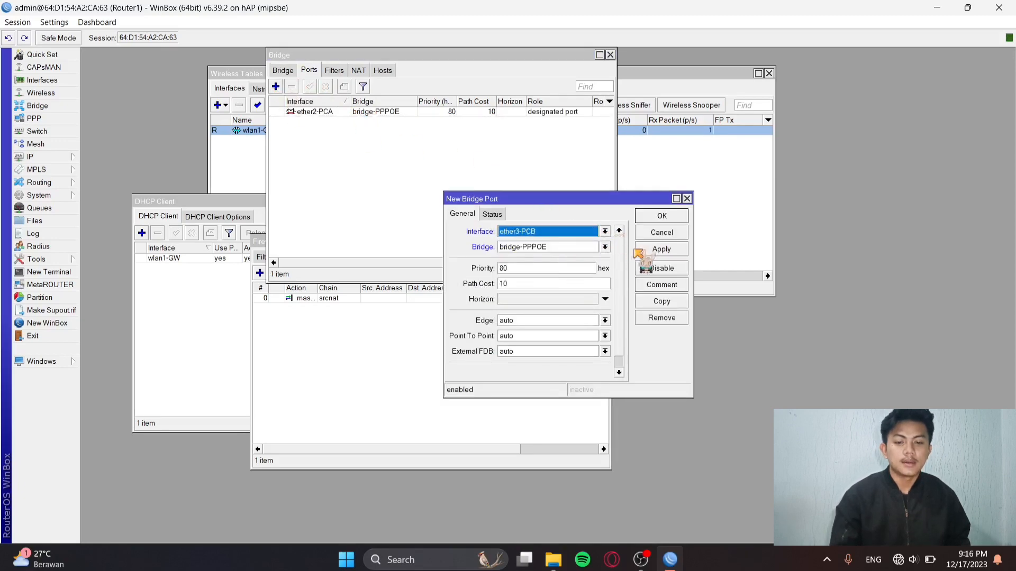
pyautogui.click(660, 250)
pyautogui.click(660, 216)
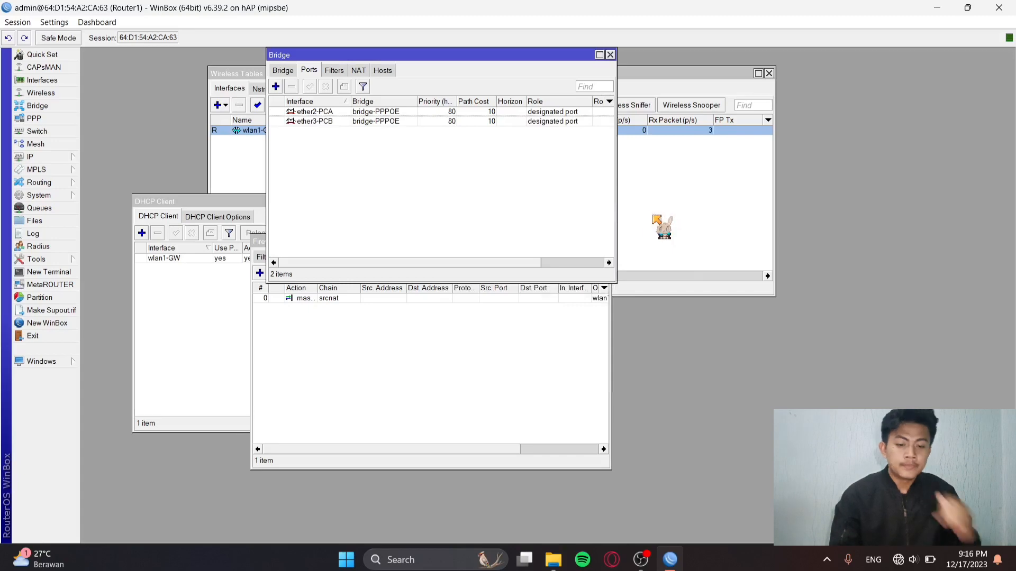
pyautogui.click(54, 120)
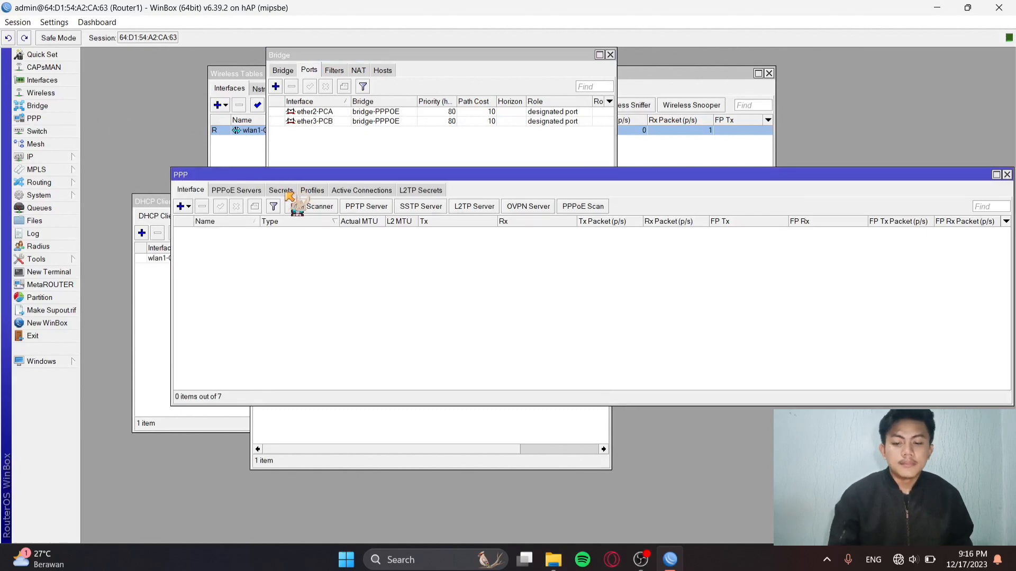
# Add a PPP secret named pca with its password, limited to the pppoe service.
pyautogui.click(286, 192)
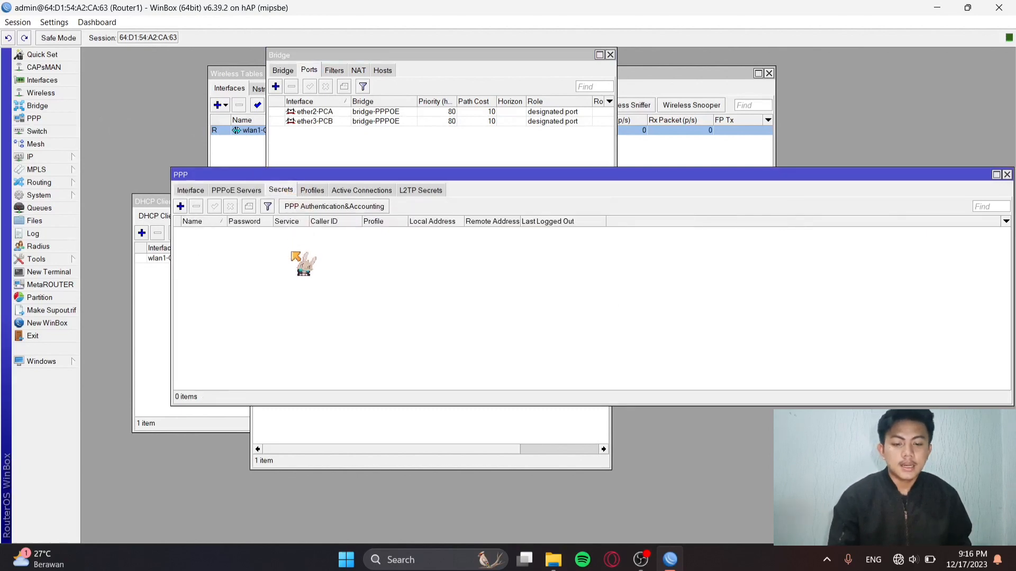
pyautogui.click(181, 206)
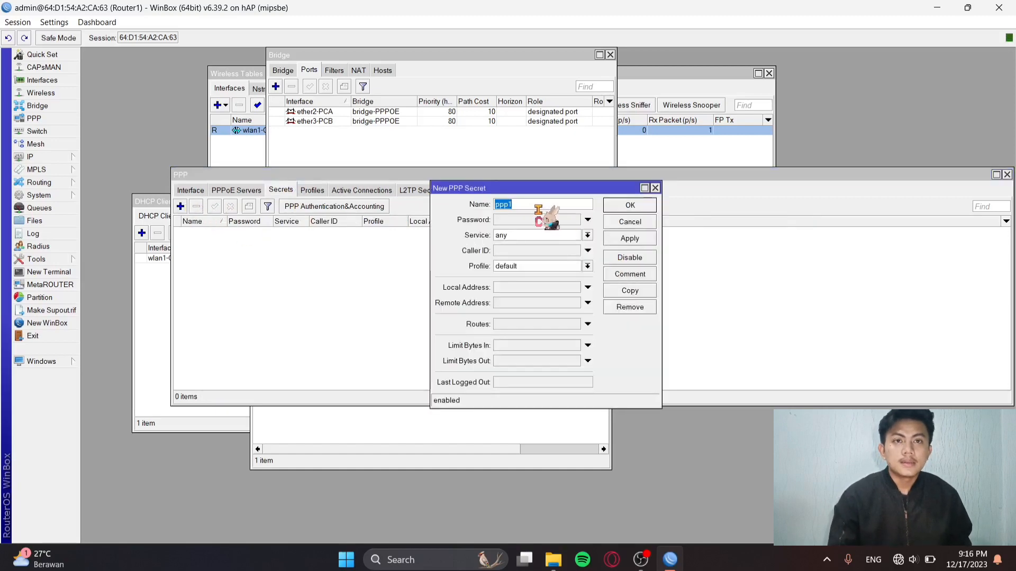
pyautogui.press('BackSpace')
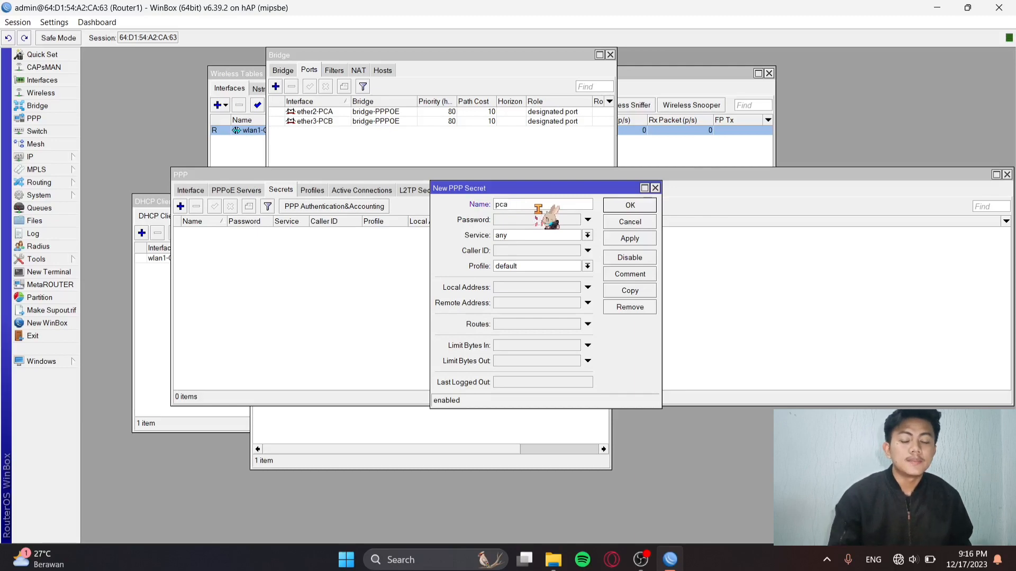
pyautogui.click(534, 220)
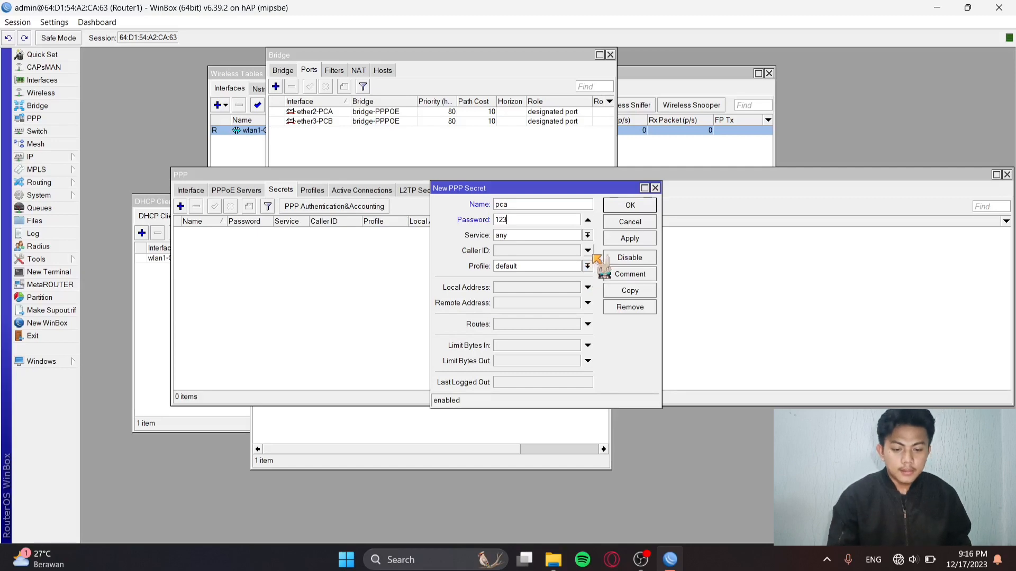
pyautogui.click(587, 234)
pyautogui.click(541, 281)
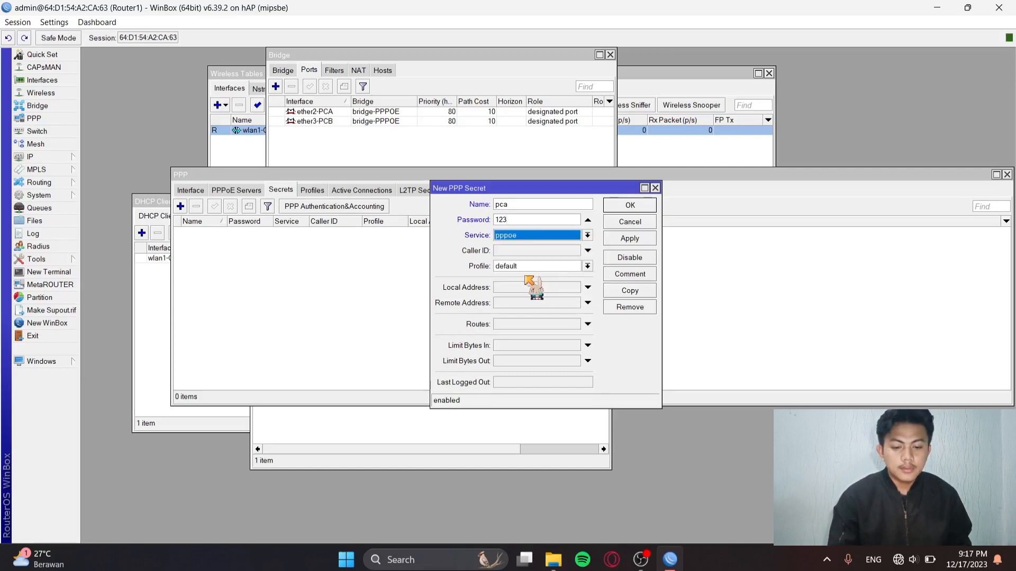
# Give secret pca local address 10.10.10.2 and remote address 10.10.10.1, and save it.
pyautogui.click(522, 289)
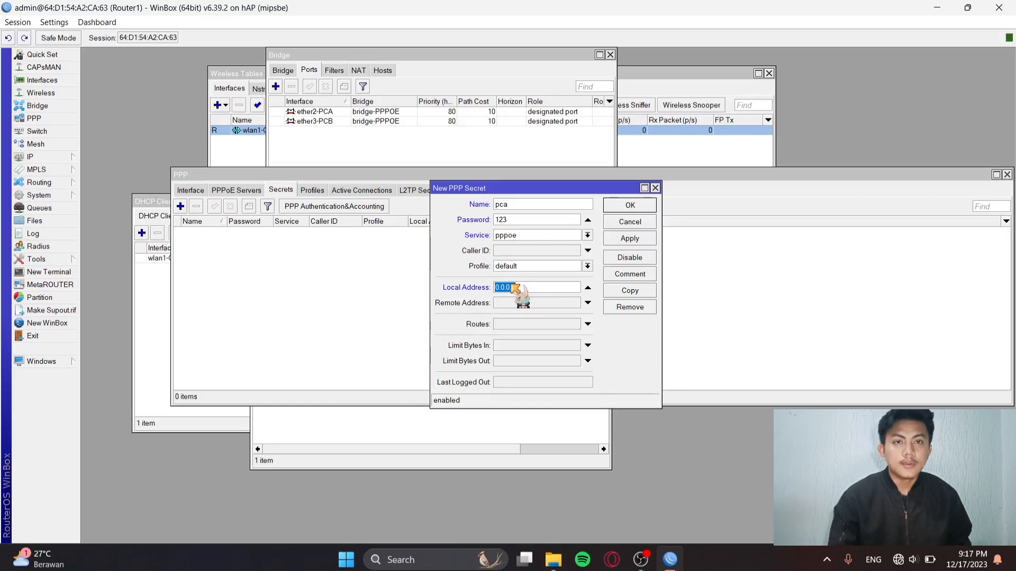
pyautogui.write('10')
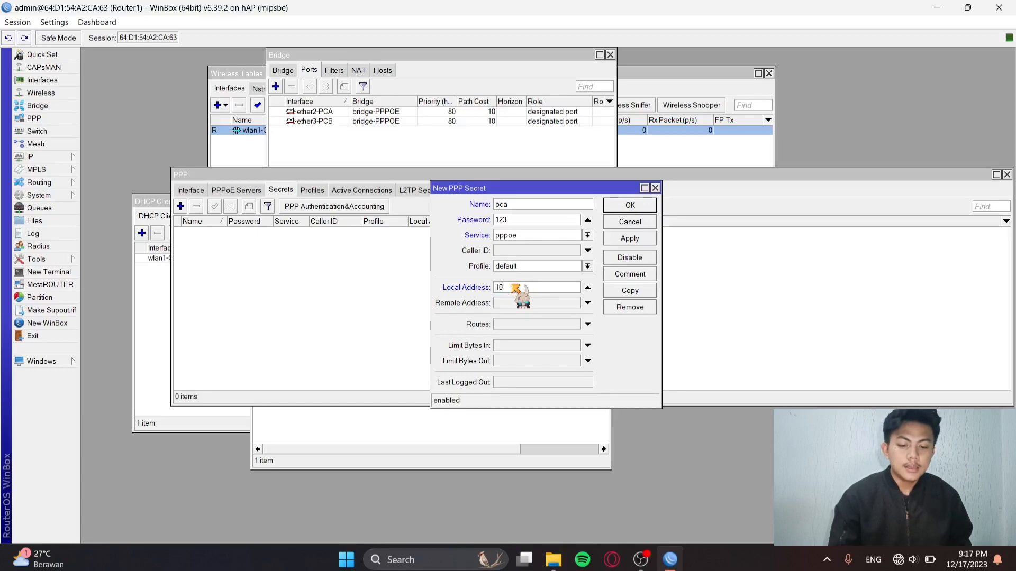
pyautogui.write('.10.')
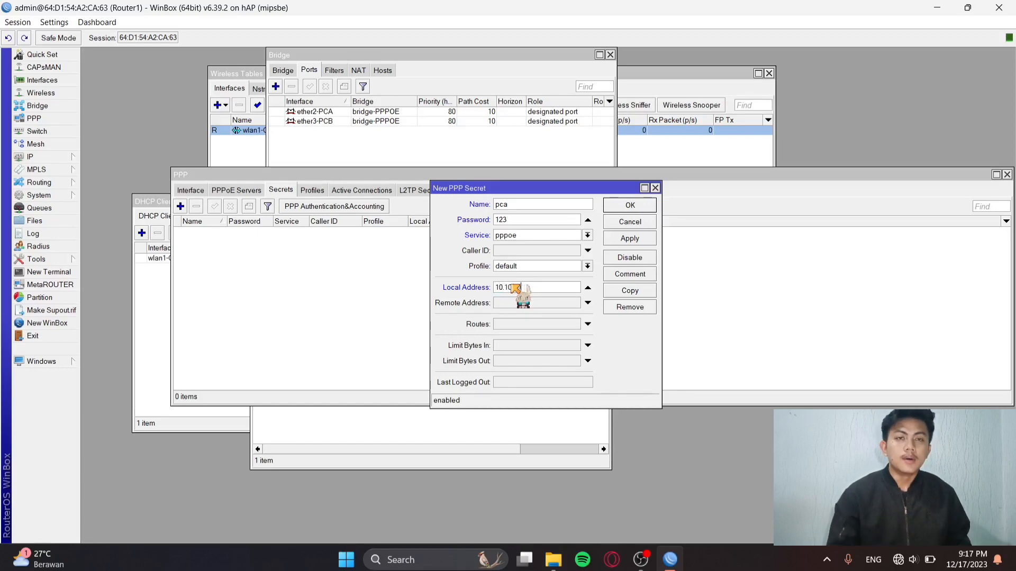
pyautogui.write('2')
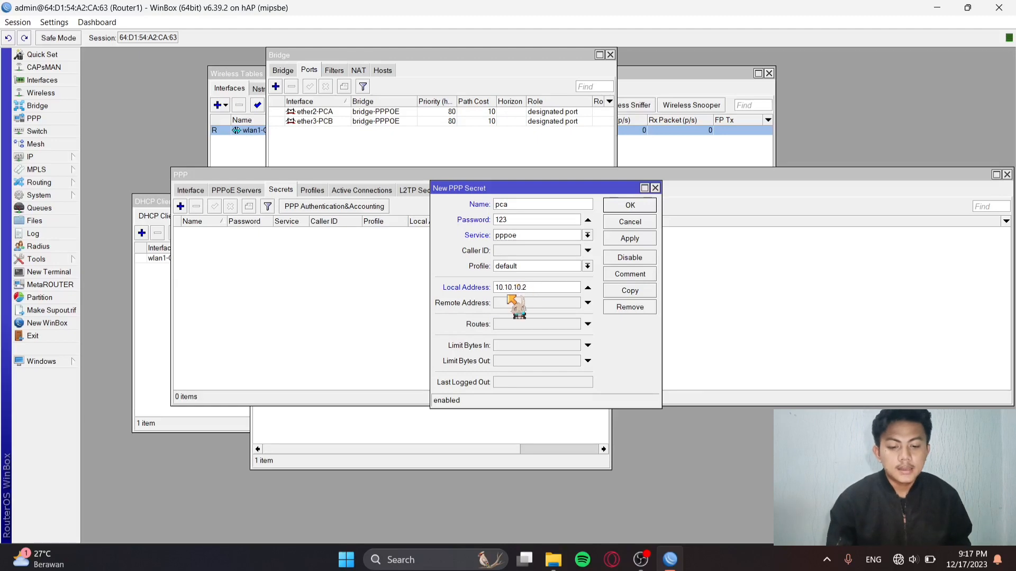
pyautogui.click(510, 303)
pyautogui.write('1')
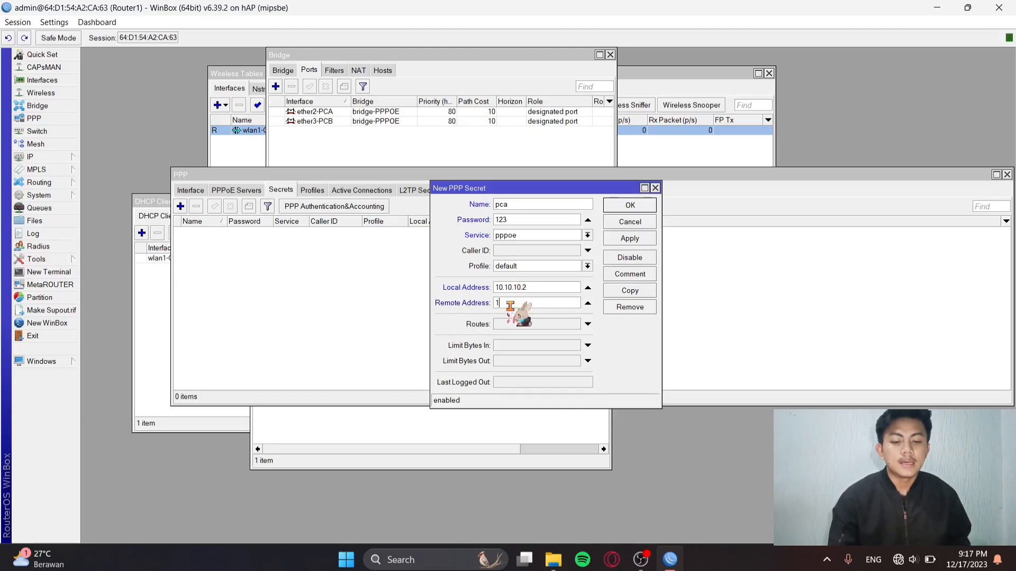
pyautogui.write('0.10.10')
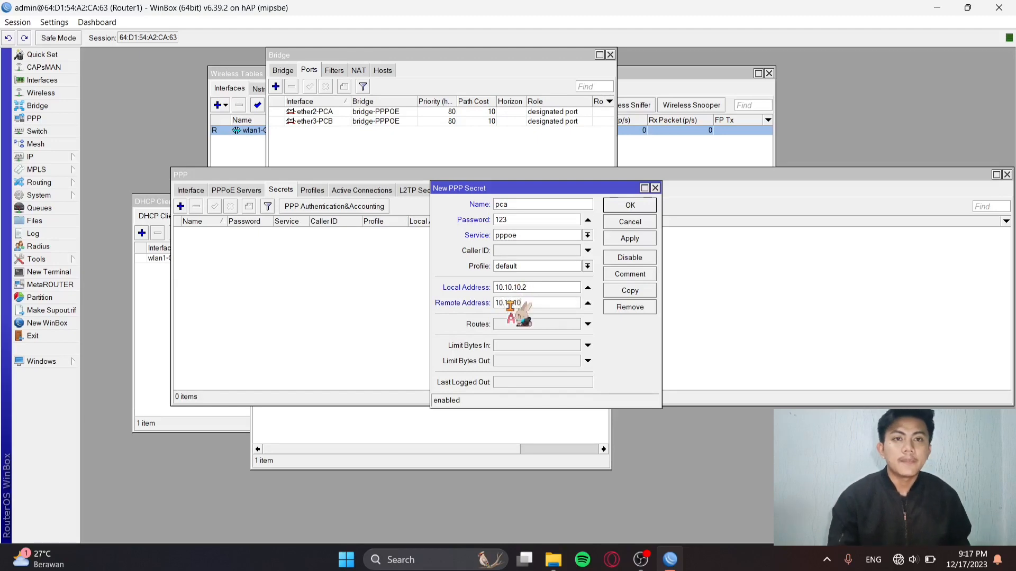
pyautogui.write('.1')
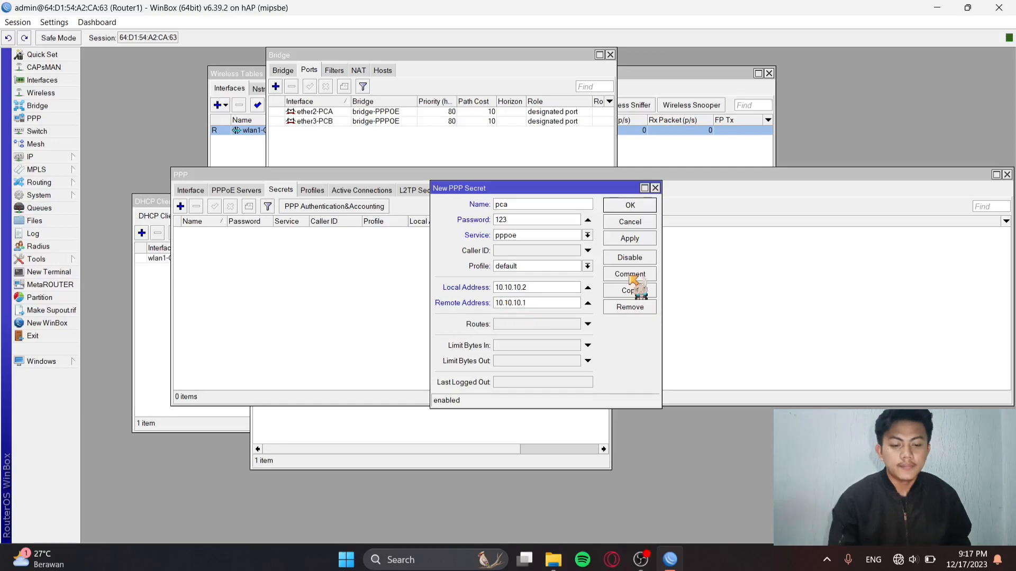
pyautogui.click(643, 239)
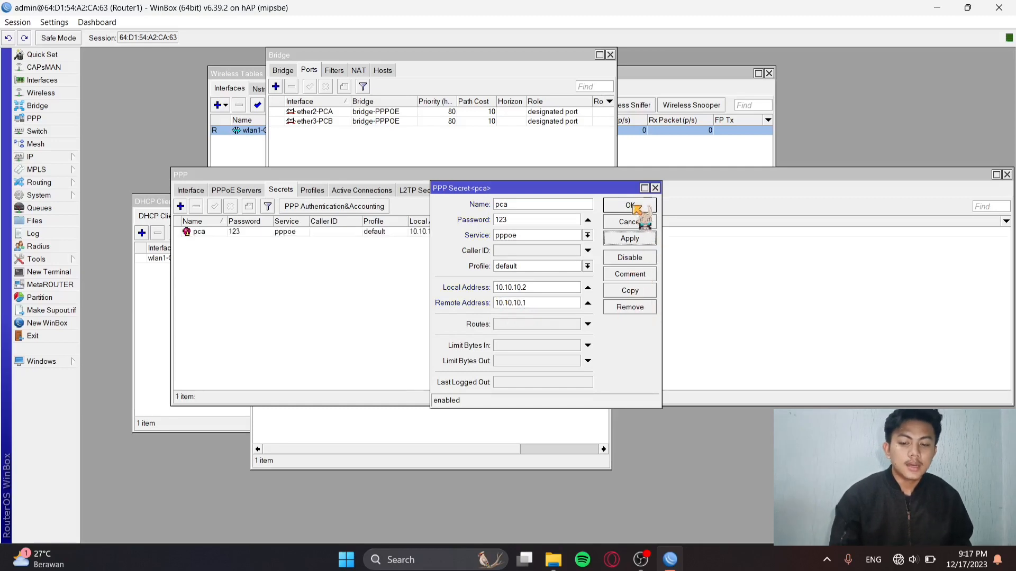
pyautogui.click(635, 205)
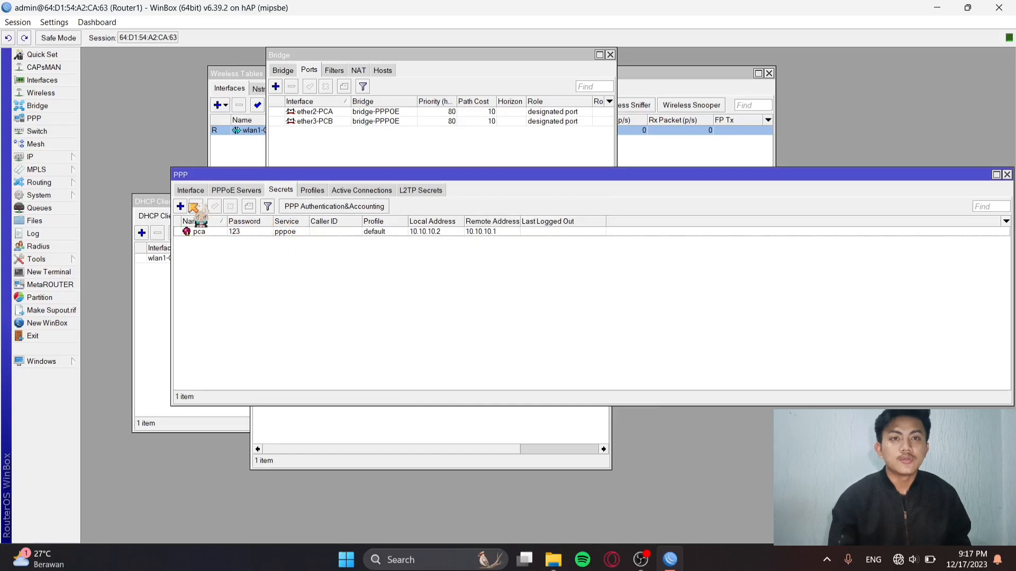
# Add a second PPP secret named pcb with its password, limited to pppoe.
pyautogui.click(181, 206)
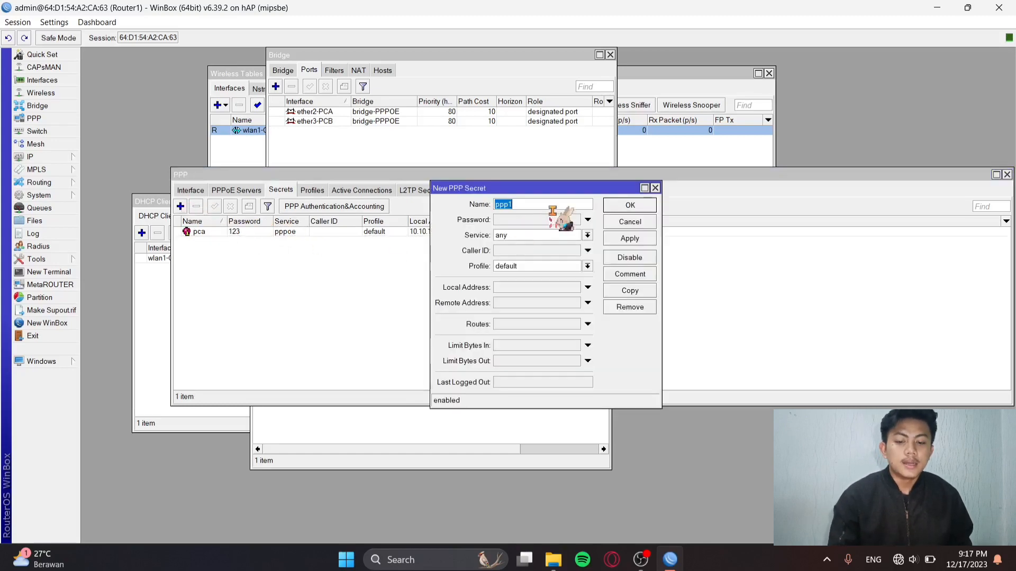
pyautogui.write('pcb')
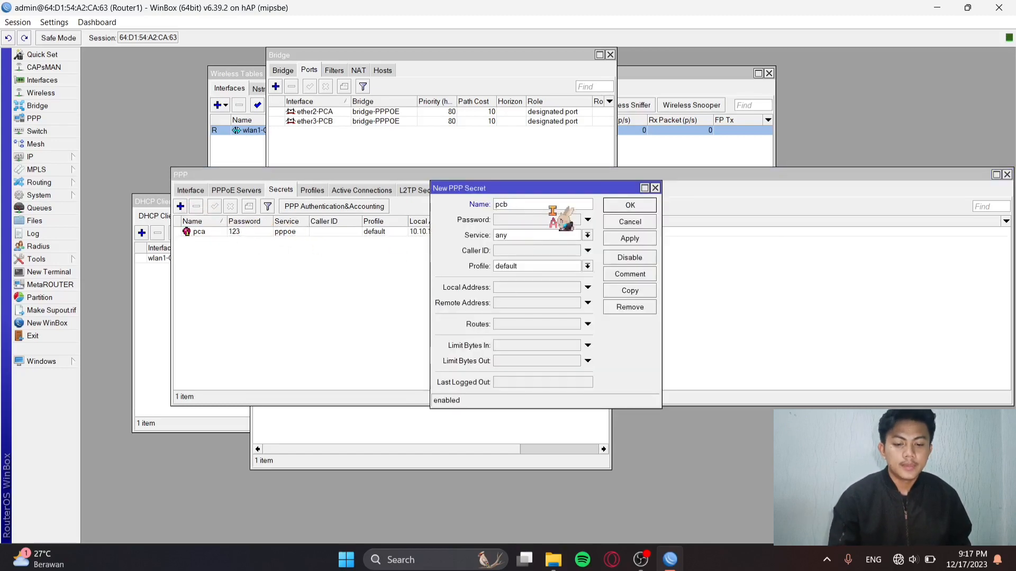
pyautogui.click(567, 222)
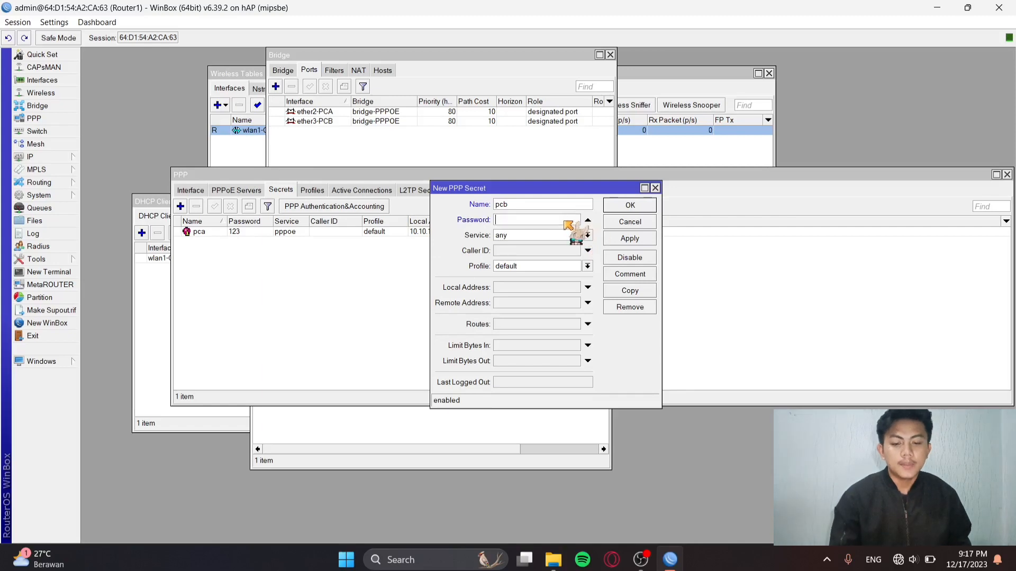
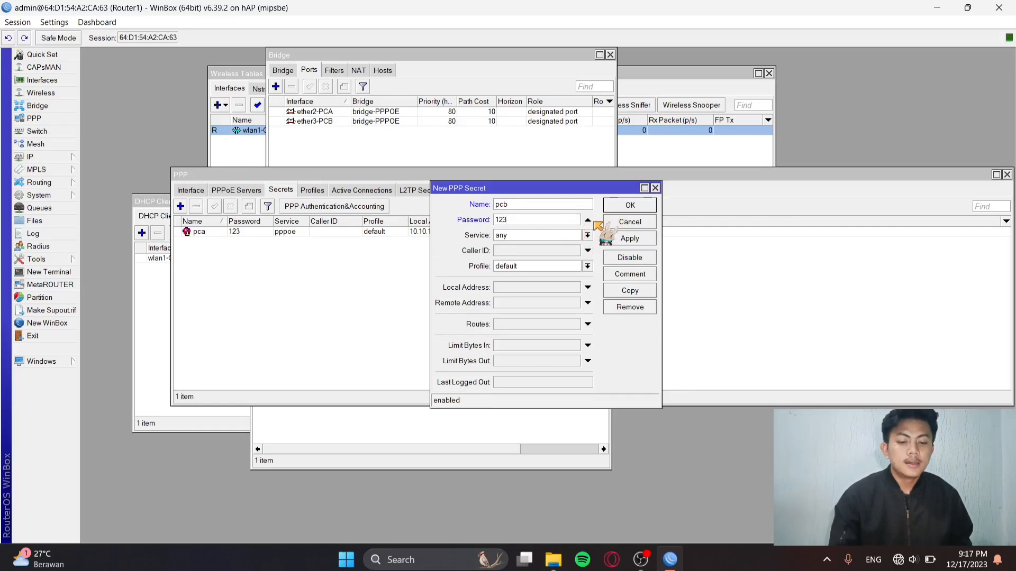
pyautogui.click(588, 234)
pyautogui.click(561, 281)
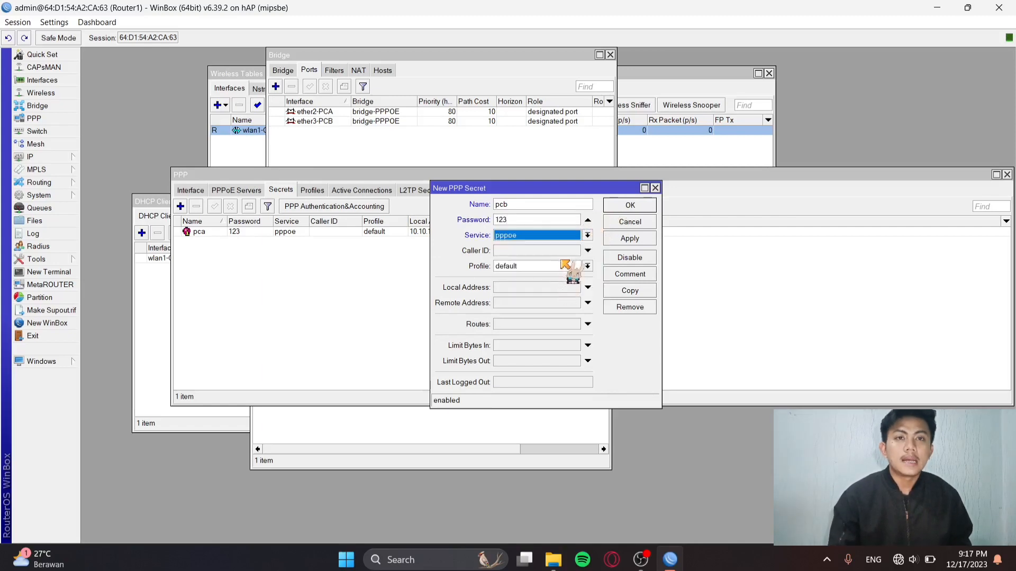
# Give pcb local address 30.30.30.2 and remote 30.30.30.1, save it, and start a new PPPoE server.
pyautogui.click(558, 288)
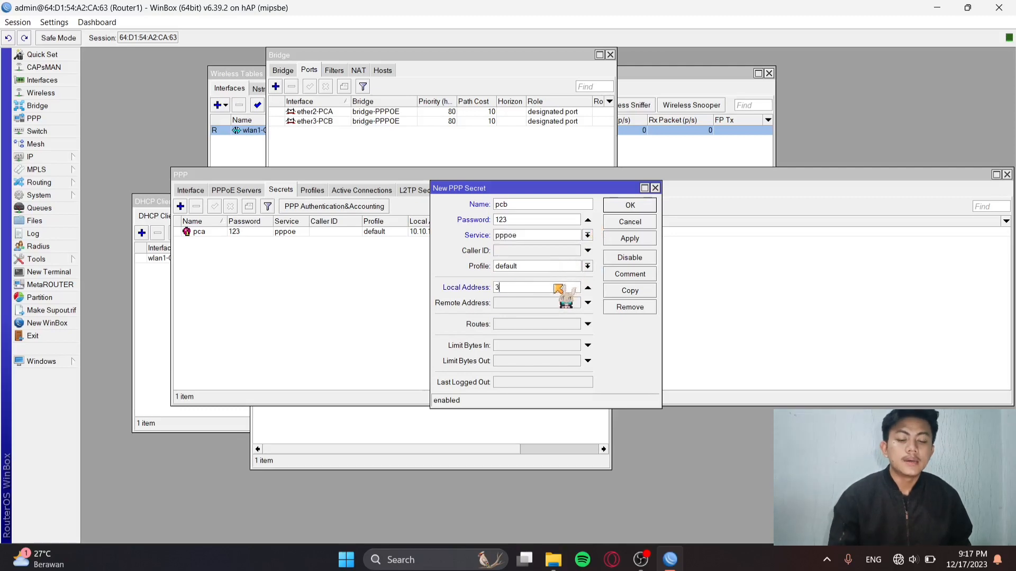
pyautogui.write('30.30.30.2')
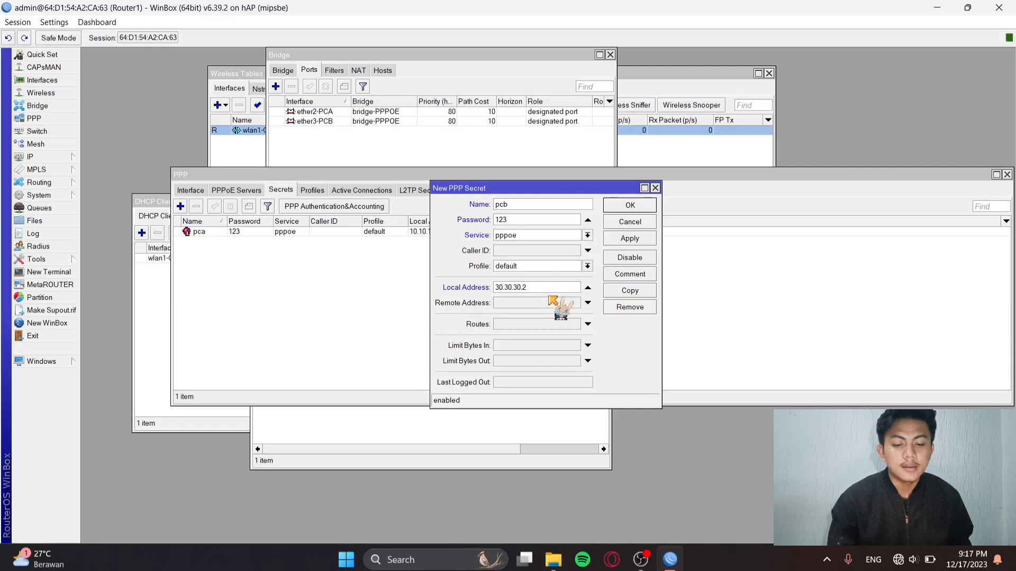
pyautogui.click(551, 303)
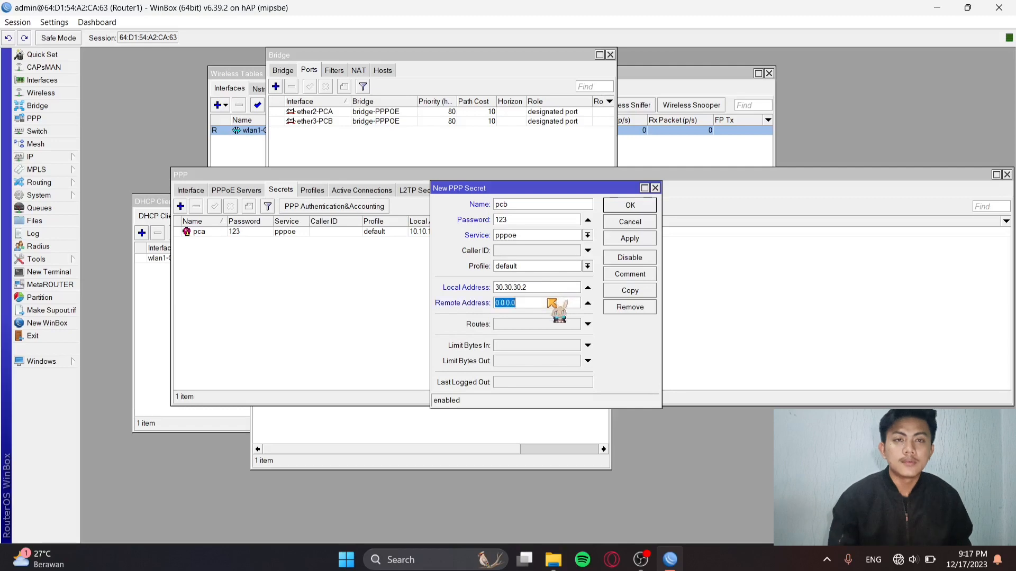
pyautogui.write('30')
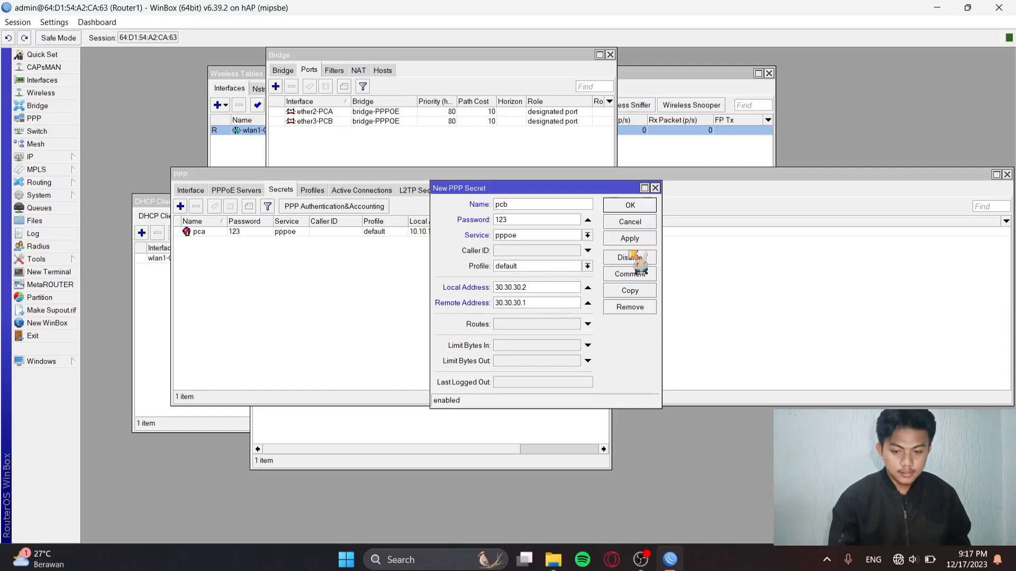
pyautogui.click(635, 207)
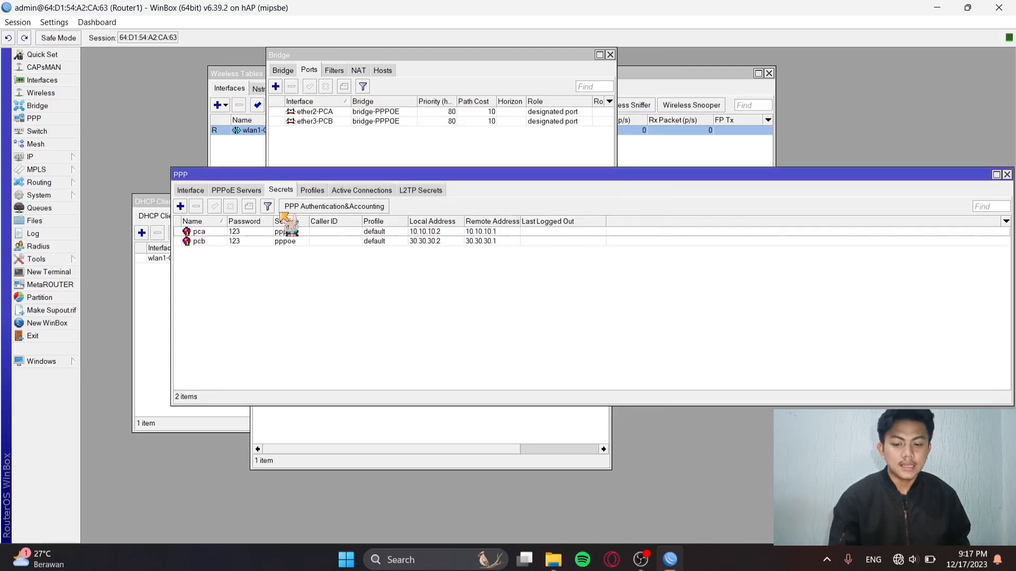
pyautogui.click(251, 192)
pyautogui.click(181, 207)
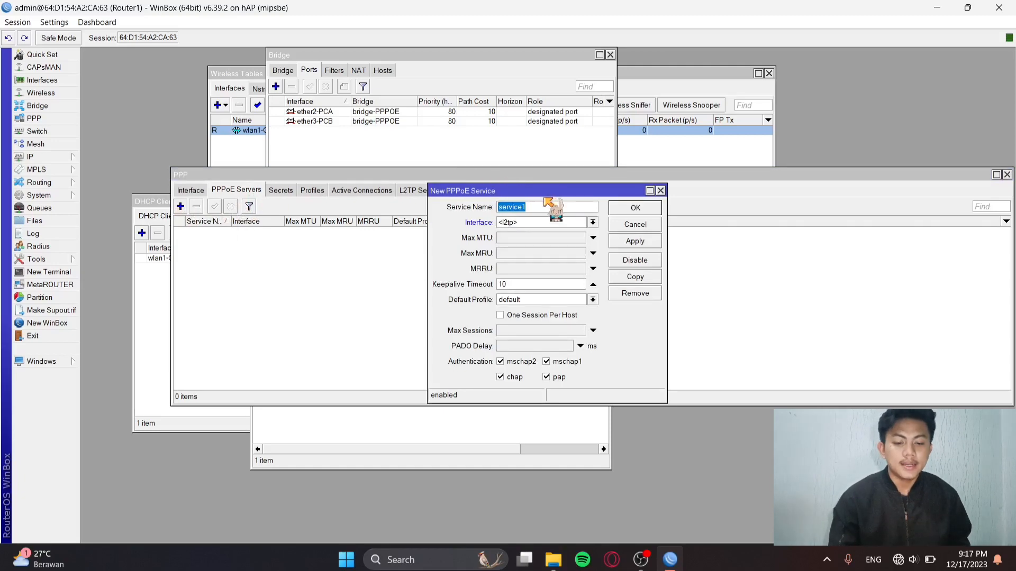
# Add PPPoE service 'pppoe-server' on bridge-PPPOE with One Session Per Host, applied and saved.
pyautogui.press('BackSpace')
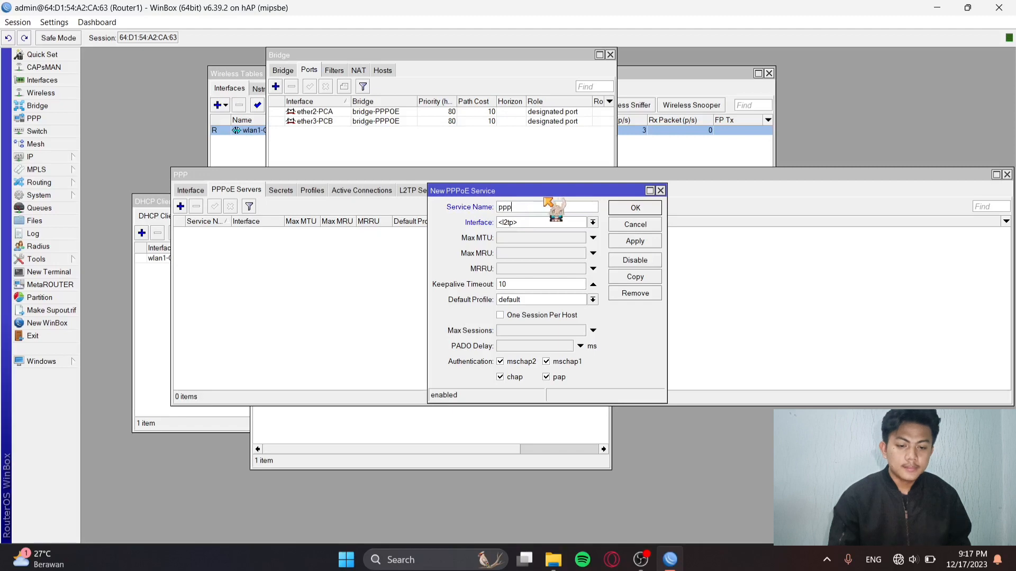
pyautogui.write('pppoe')
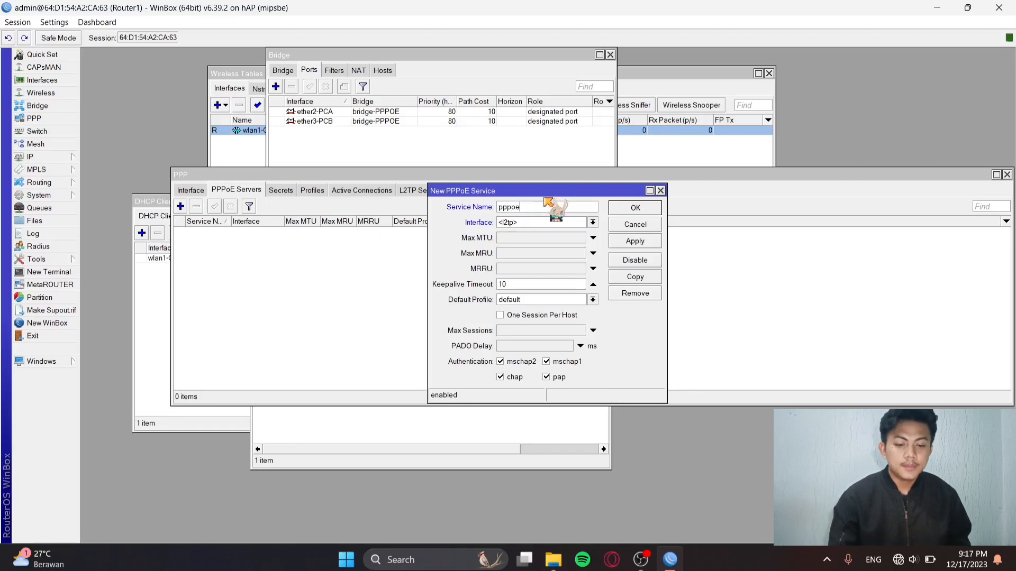
pyautogui.write('-server')
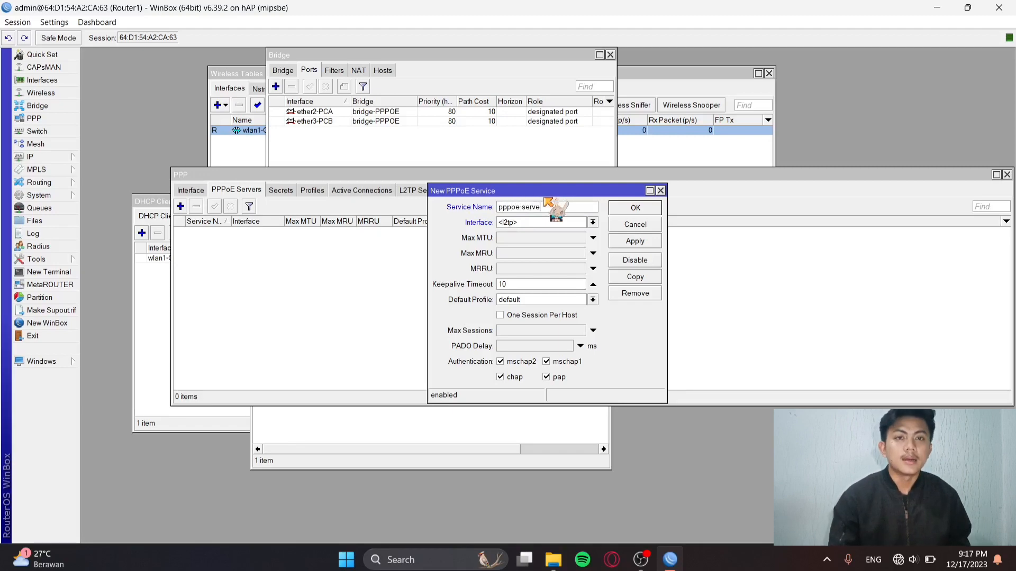
pyautogui.click(593, 222)
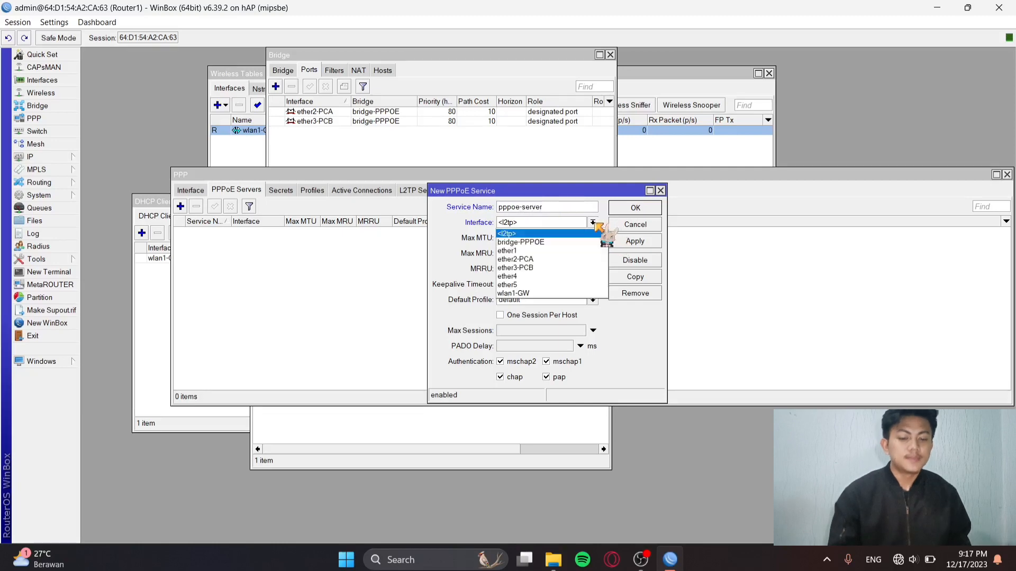
pyautogui.click(577, 243)
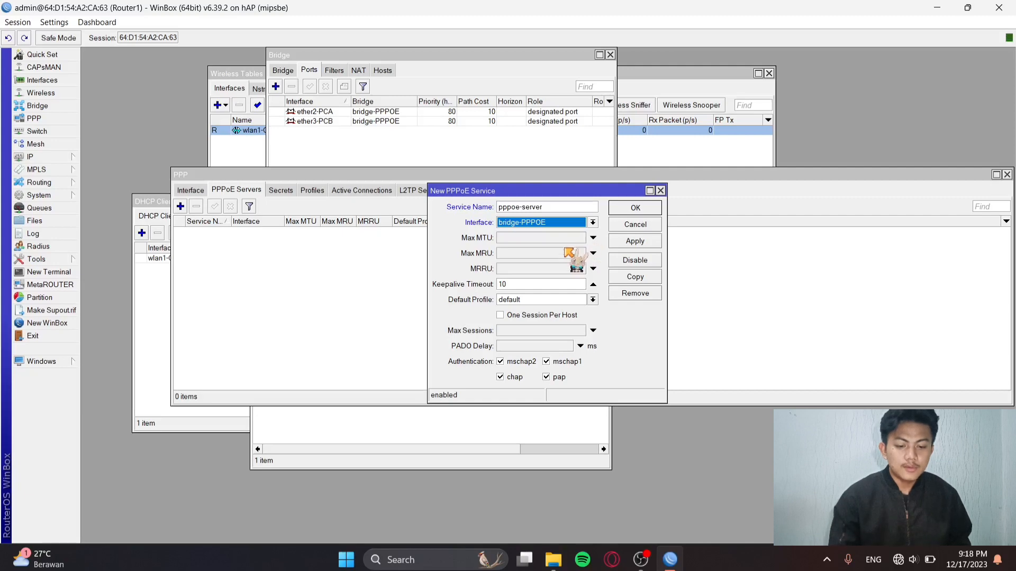
pyautogui.click(525, 315)
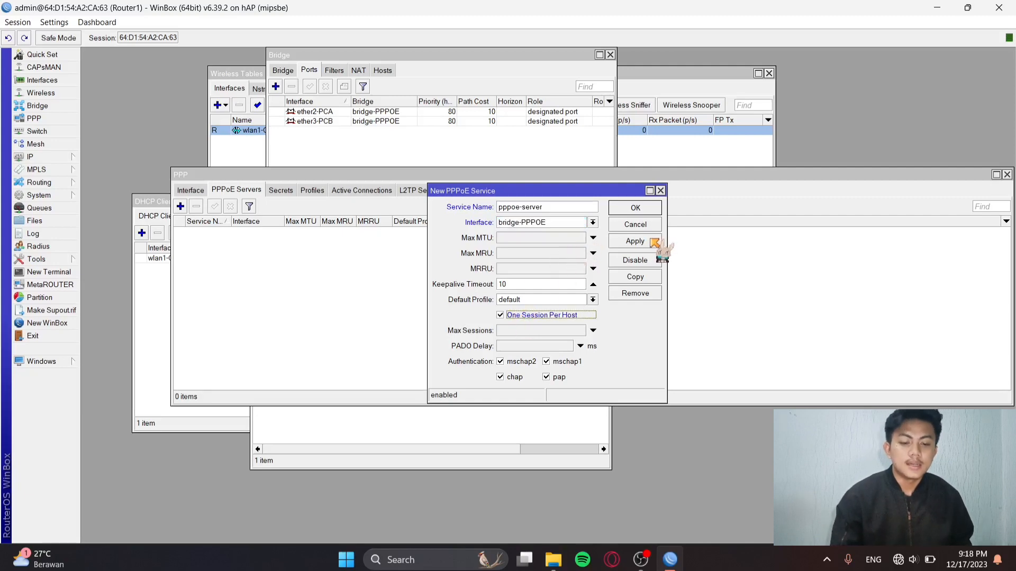
pyautogui.click(635, 242)
pyautogui.click(635, 208)
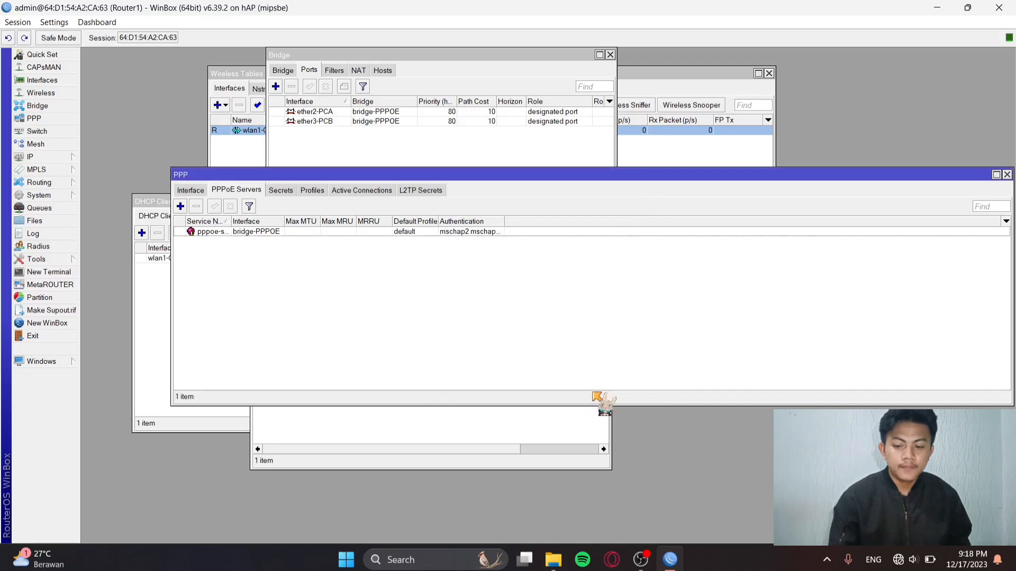
# Search 'control' to reach Network and Sharing Center and launch 'Set up a new connection or network'.
pyautogui.click(437, 563)
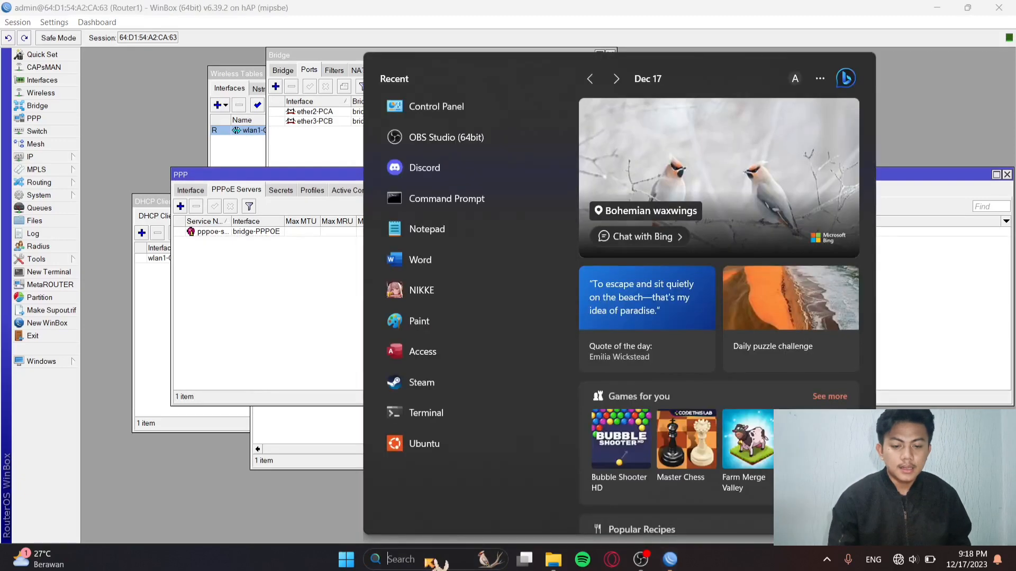
pyautogui.write('contro')
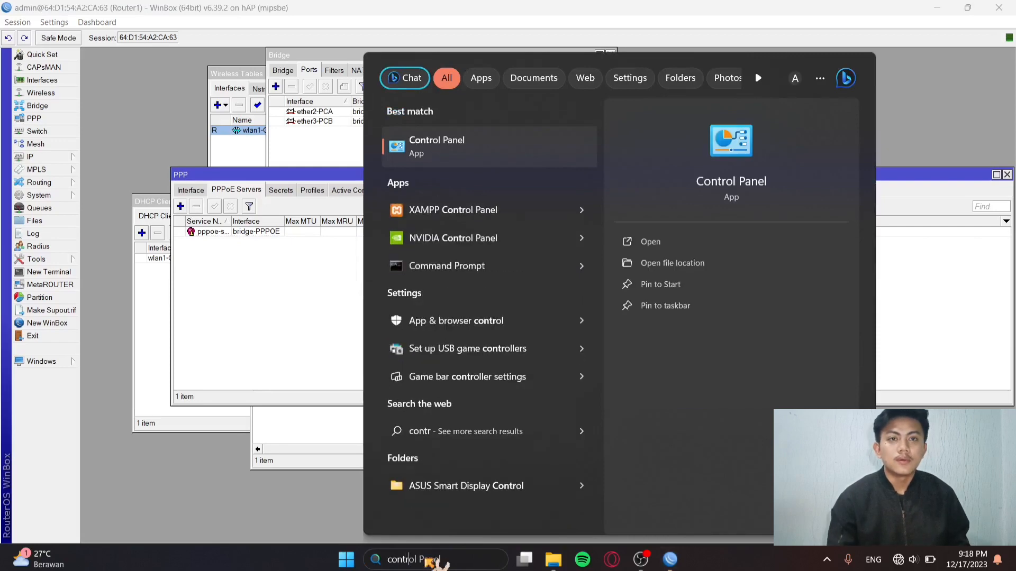
pyautogui.write('l')
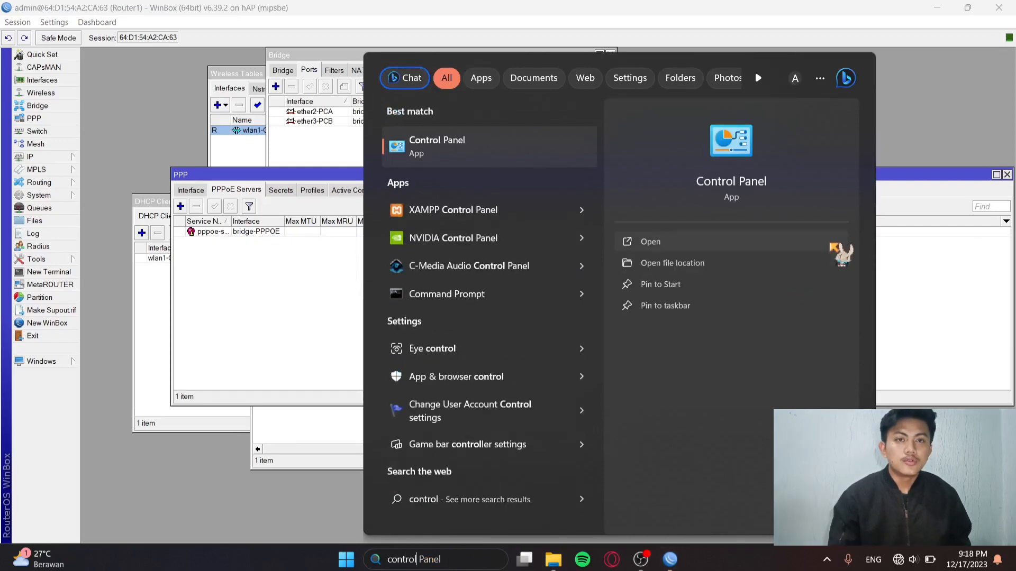
pyautogui.click(737, 190)
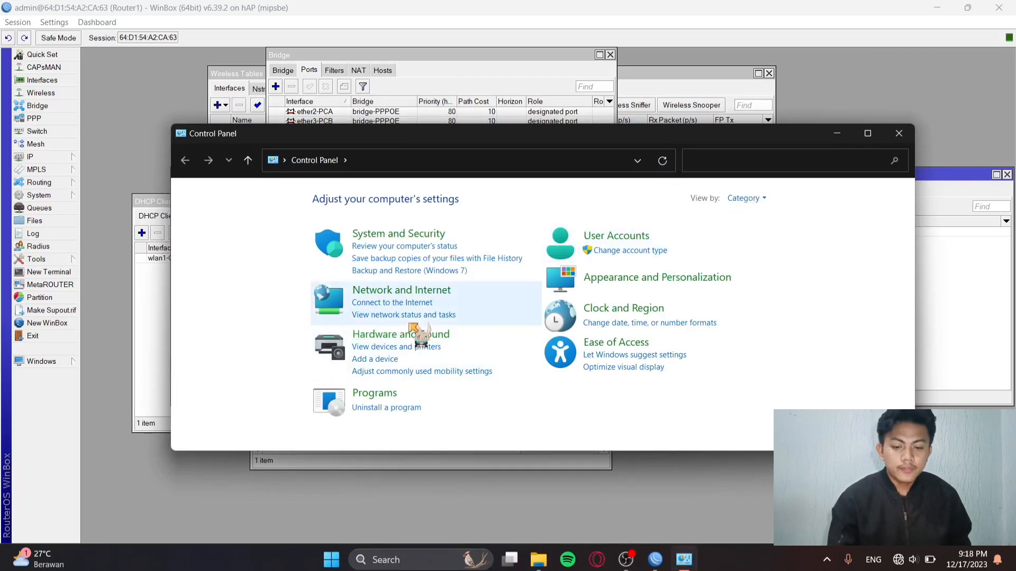
pyautogui.click(416, 292)
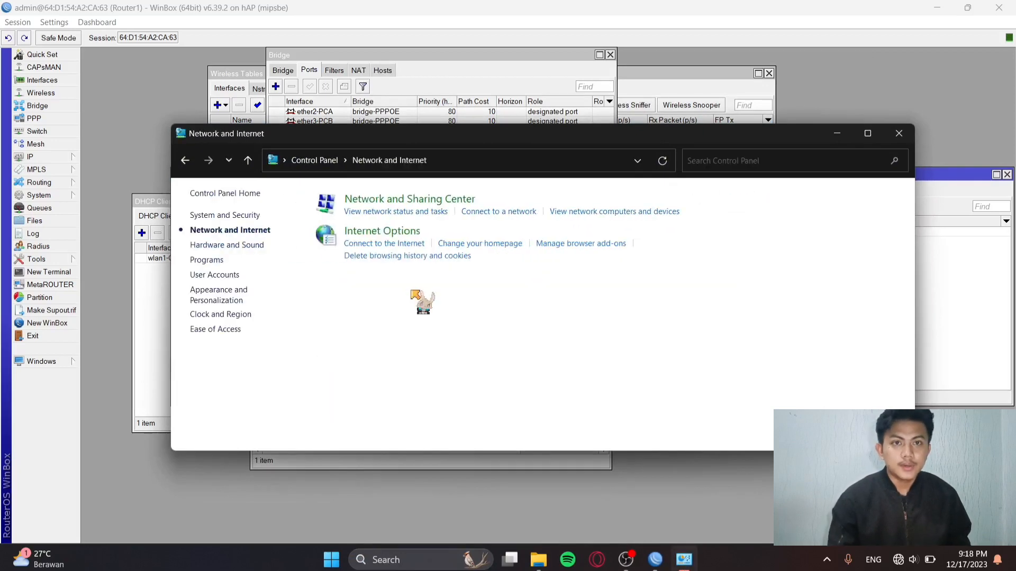
pyautogui.click(382, 204)
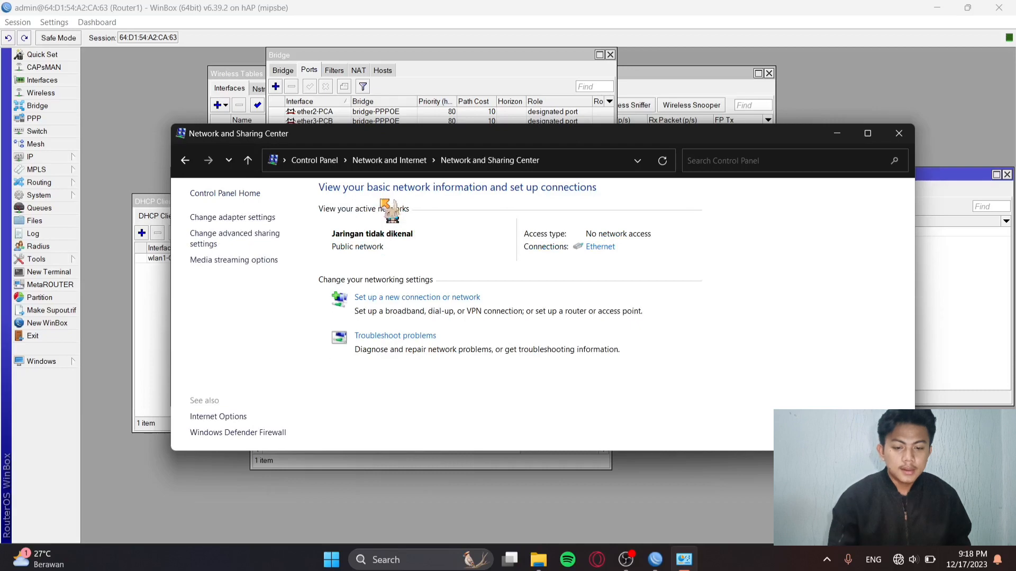
pyautogui.click(395, 296)
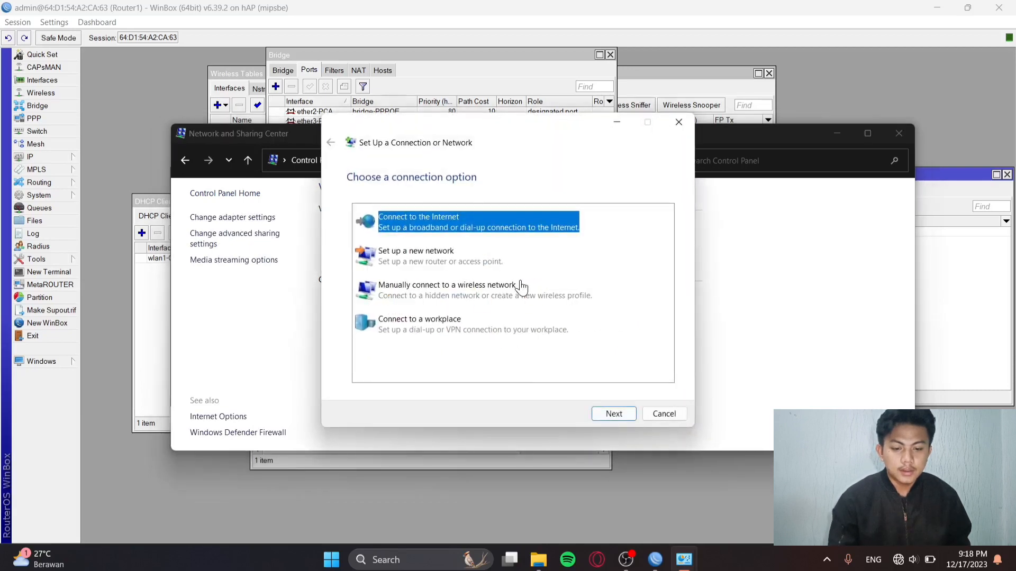
# Choose Connect to the Internet as a new Broadband (PPPoE) connection.
pyautogui.click(614, 415)
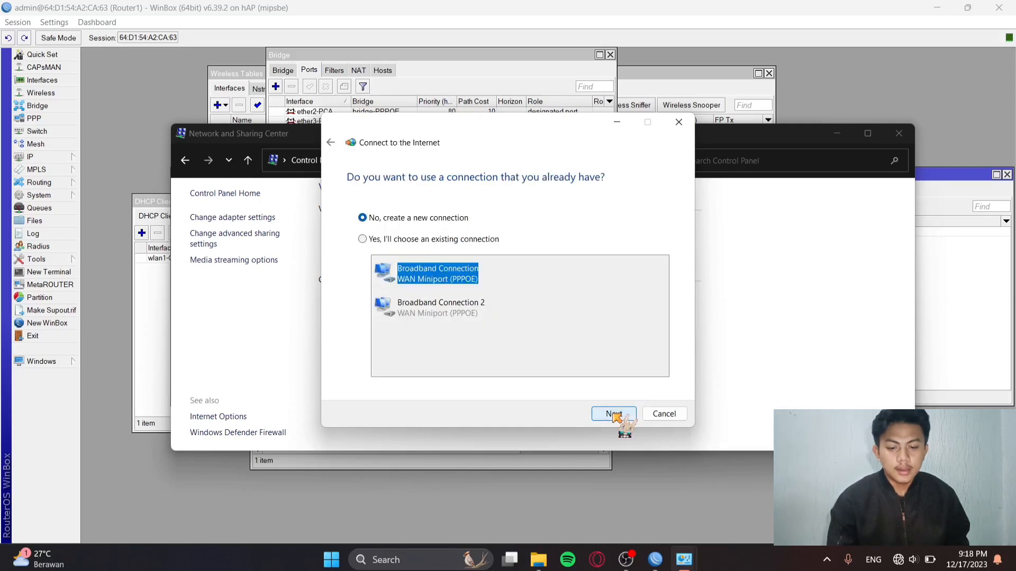
pyautogui.click(614, 415)
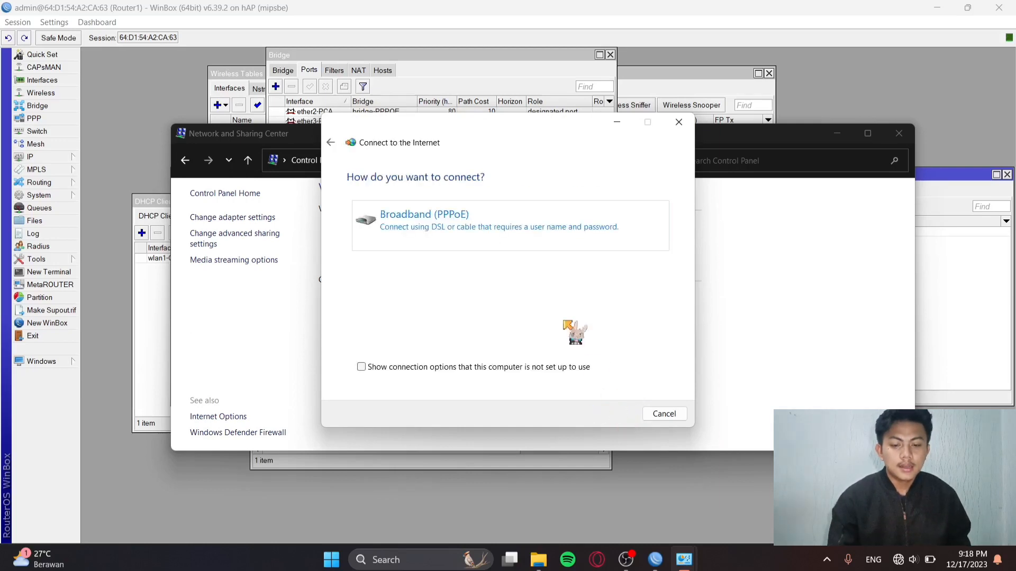
pyautogui.click(489, 224)
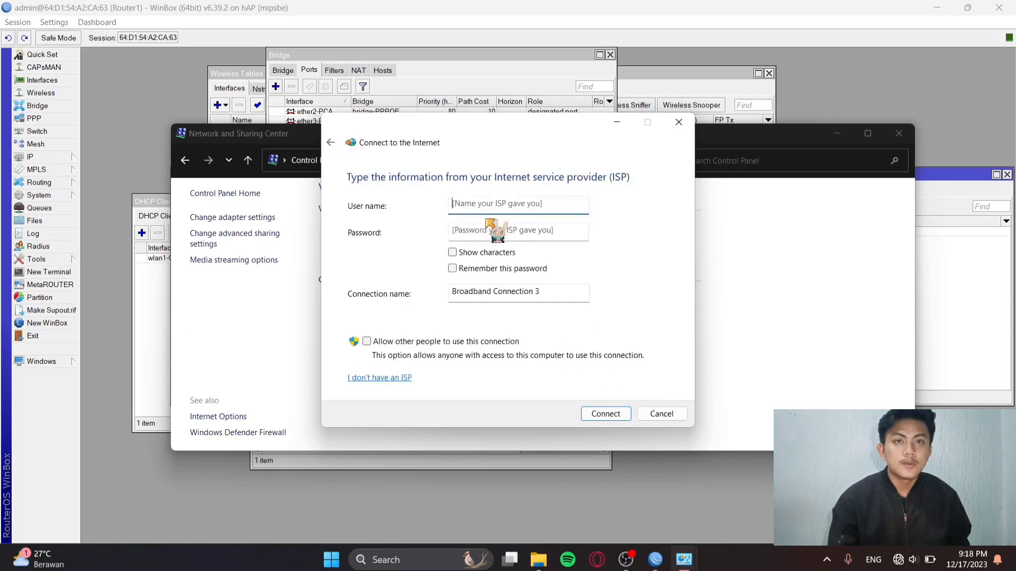
# Enter the PPPoE user name and password, dial the connection, close the wizard, and launch Opera GX.
pyautogui.write('pca')
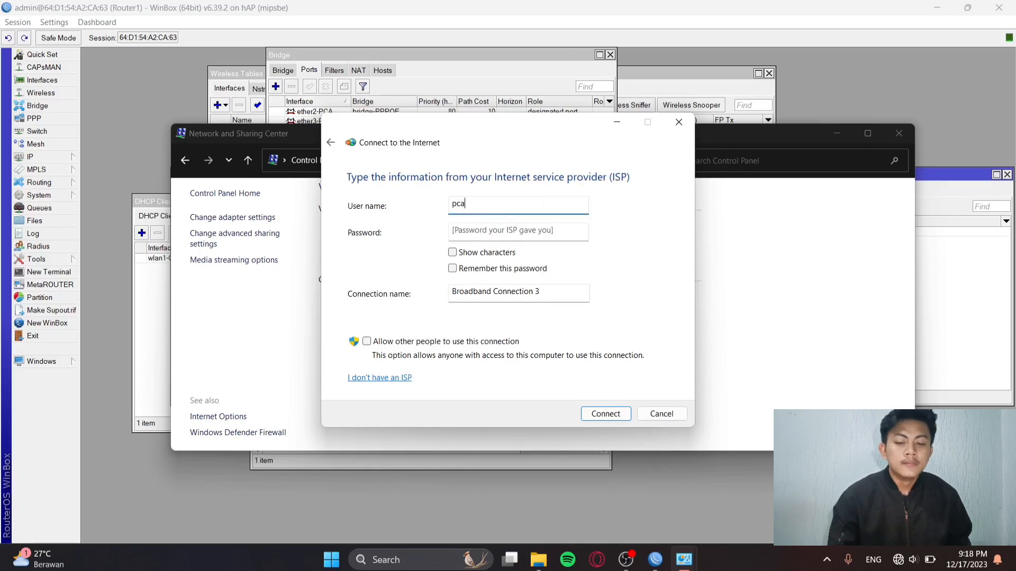
pyautogui.click(513, 232)
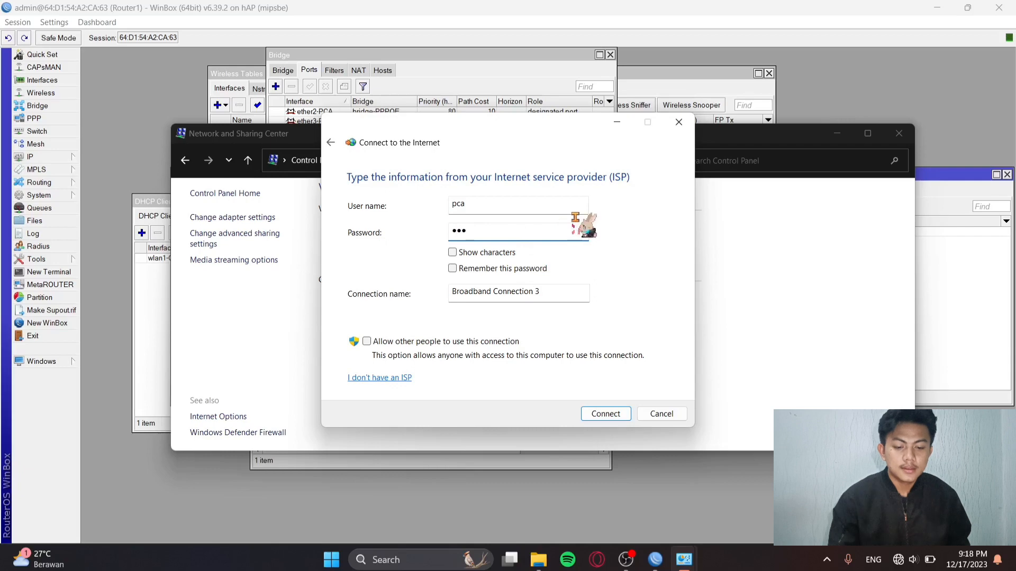
pyautogui.click(609, 414)
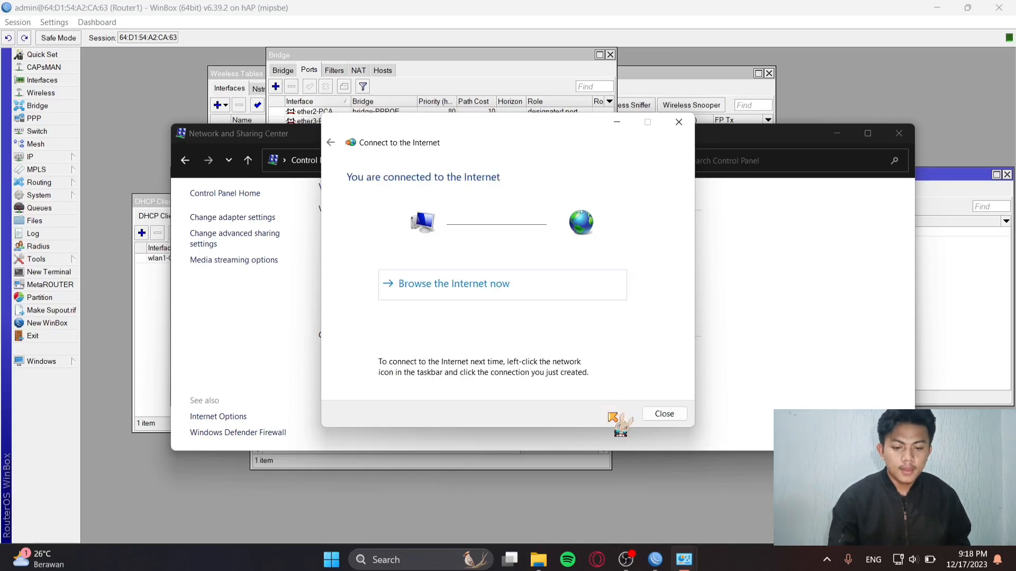
pyautogui.click(664, 415)
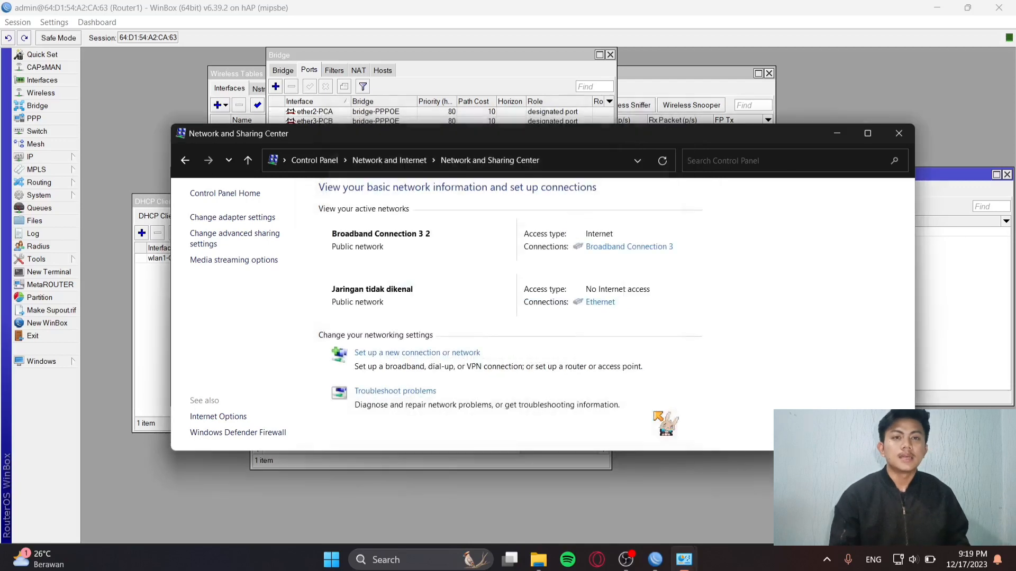
pyautogui.click(593, 563)
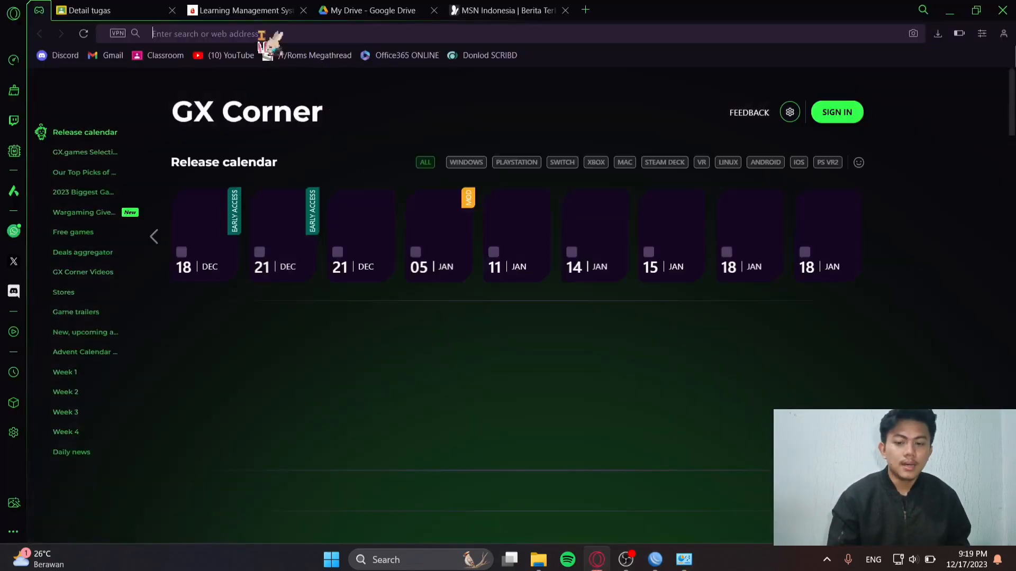
# Search Google for 'universitas mulia balikpapan jurusan' and open the Universitas Mulia study programs result.
pyautogui.click(260, 34)
pyautogui.write('univer')
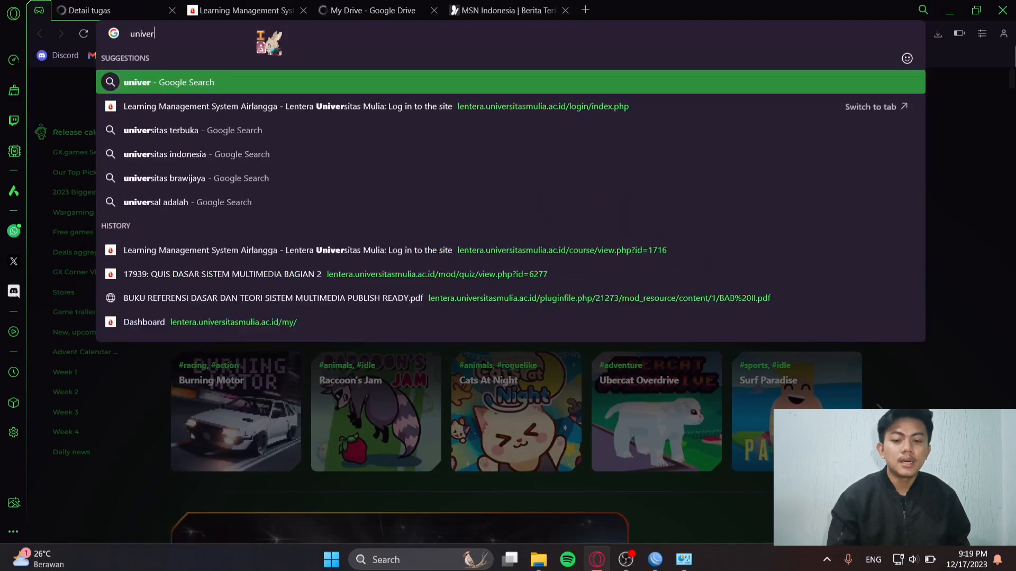
pyautogui.write('sitas')
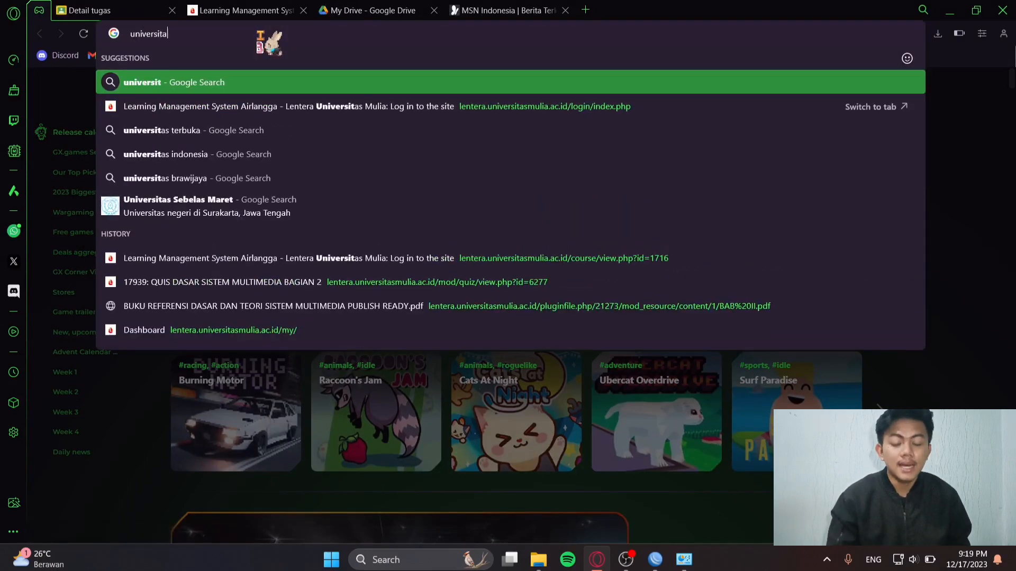
pyautogui.write(' mulis')
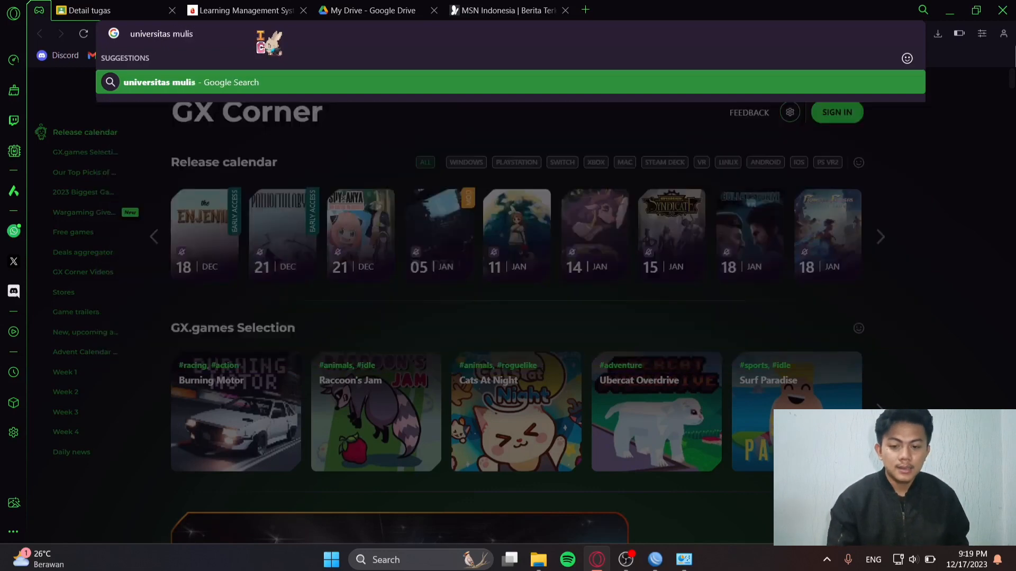
pyautogui.press('BackSpace')
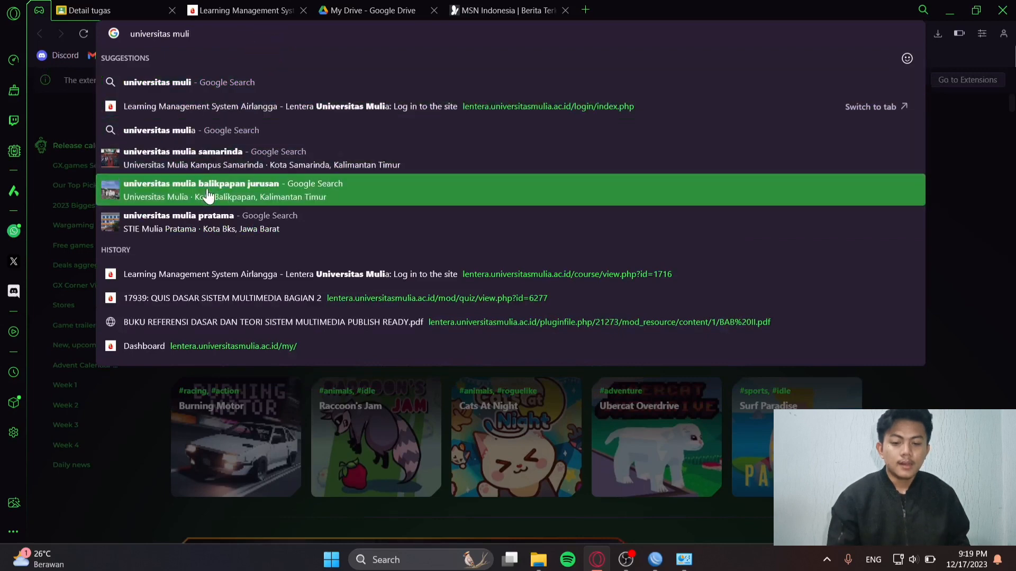
pyautogui.click(209, 191)
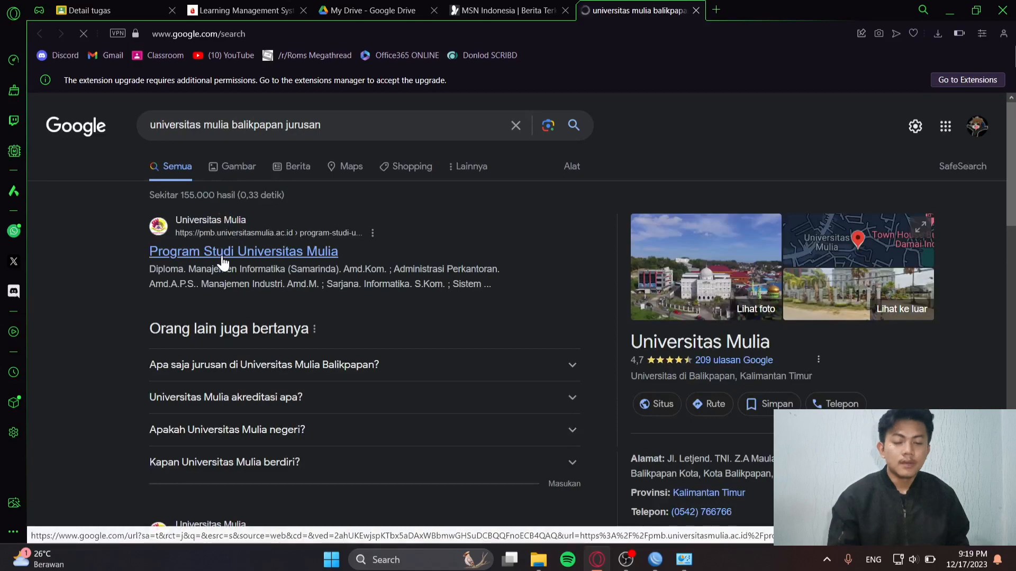
pyautogui.click(222, 257)
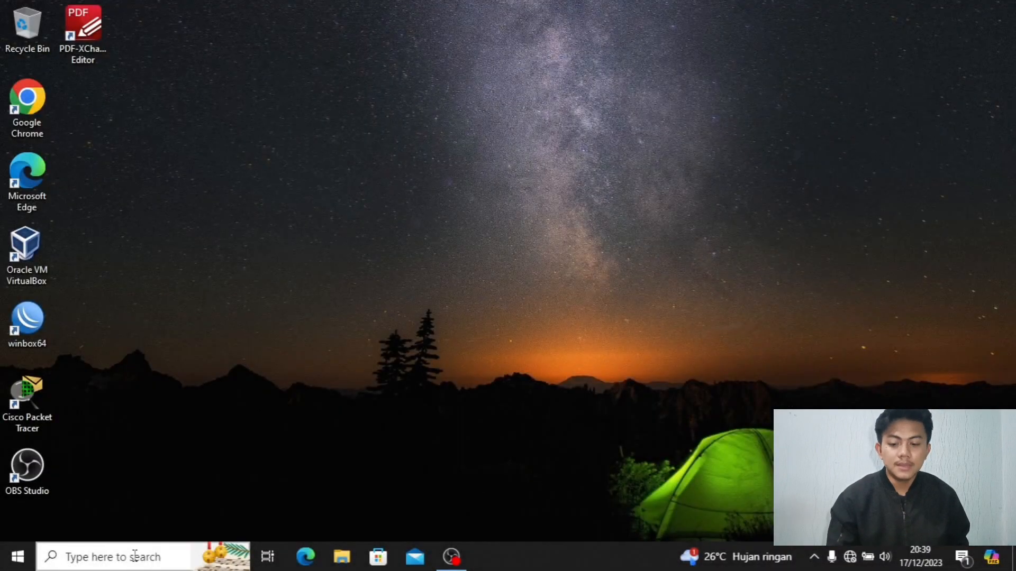
# From Control Panel's network status page, start a new Broadband (PPPoE) Internet connection up to the ISP credentials page.
pyautogui.click(135, 555)
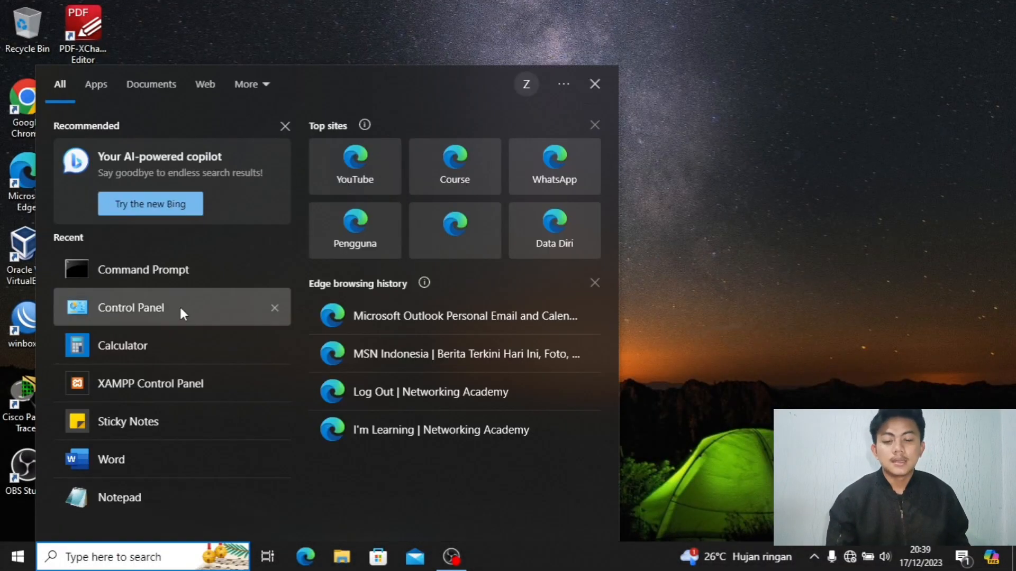
pyautogui.click(179, 306)
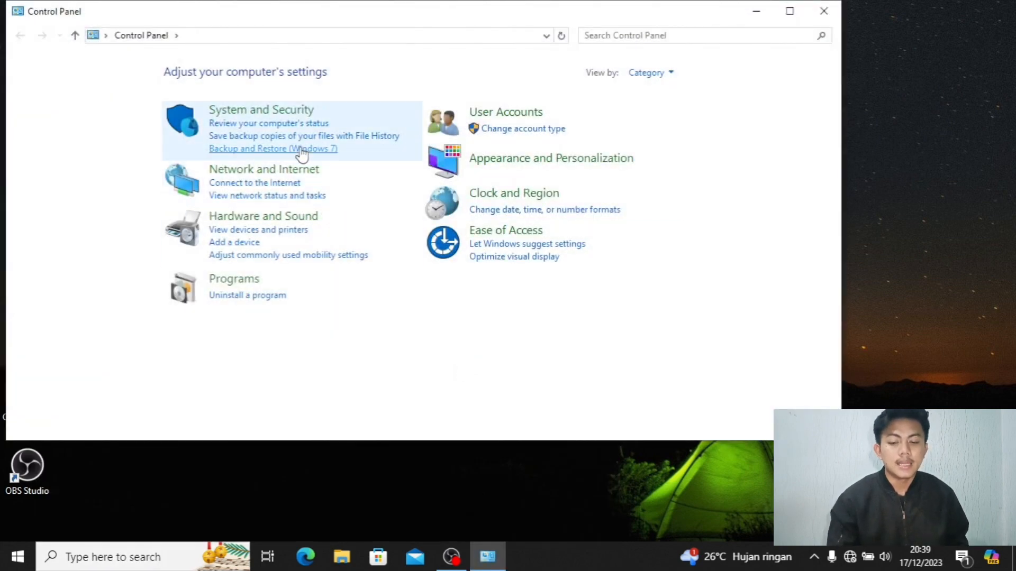
pyautogui.click(254, 197)
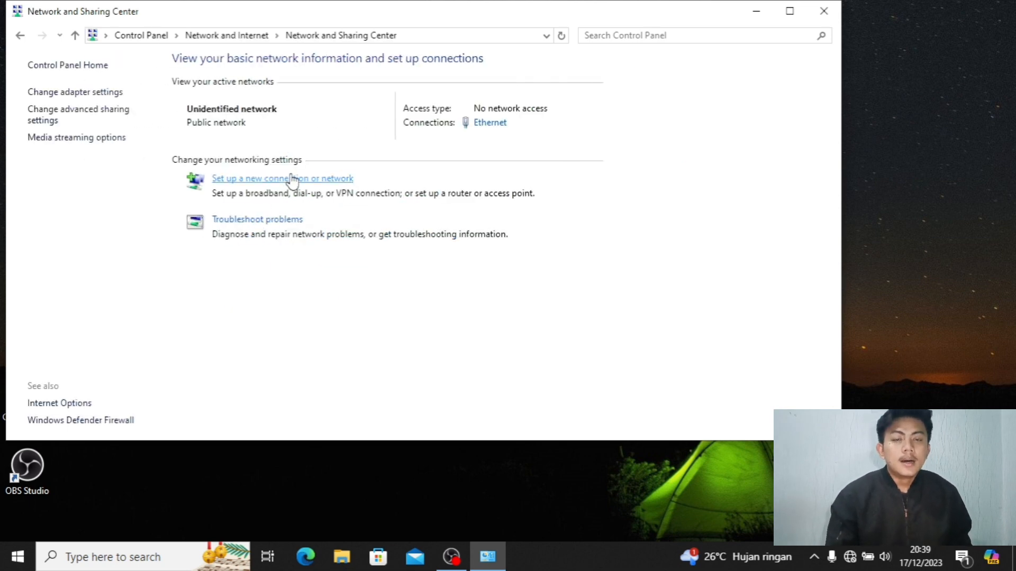
pyautogui.click(235, 179)
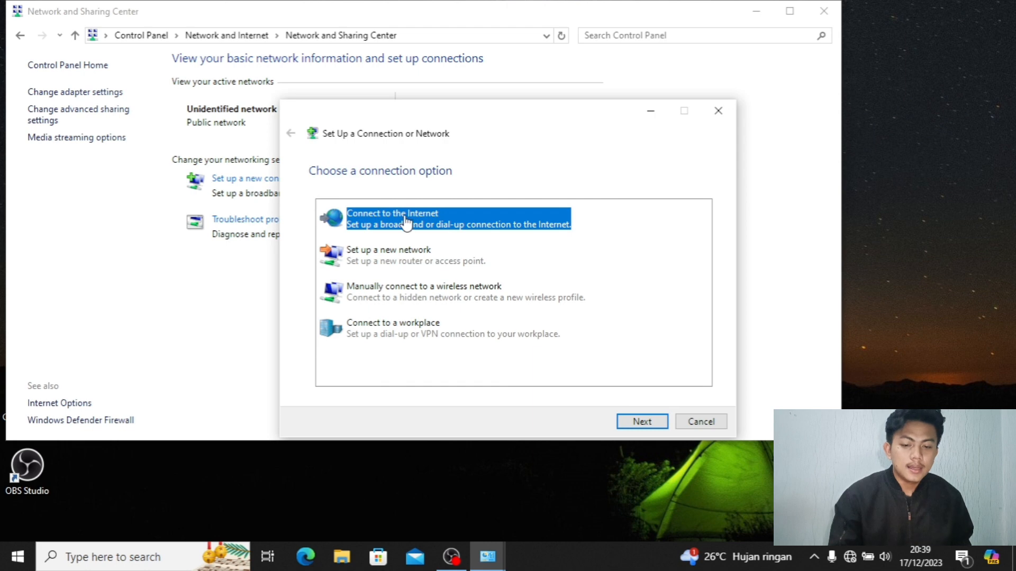
pyautogui.click(636, 426)
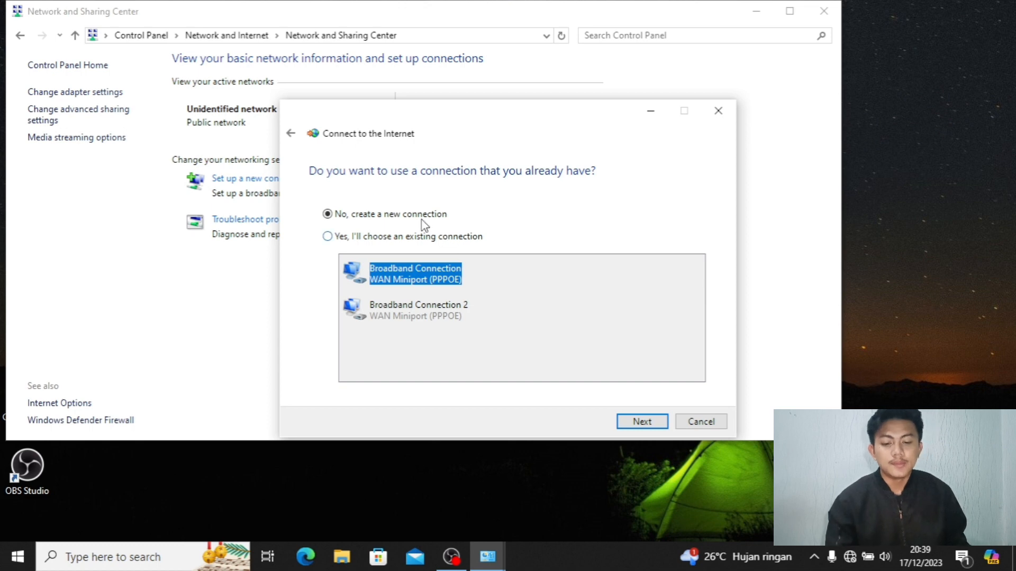
pyautogui.click(630, 421)
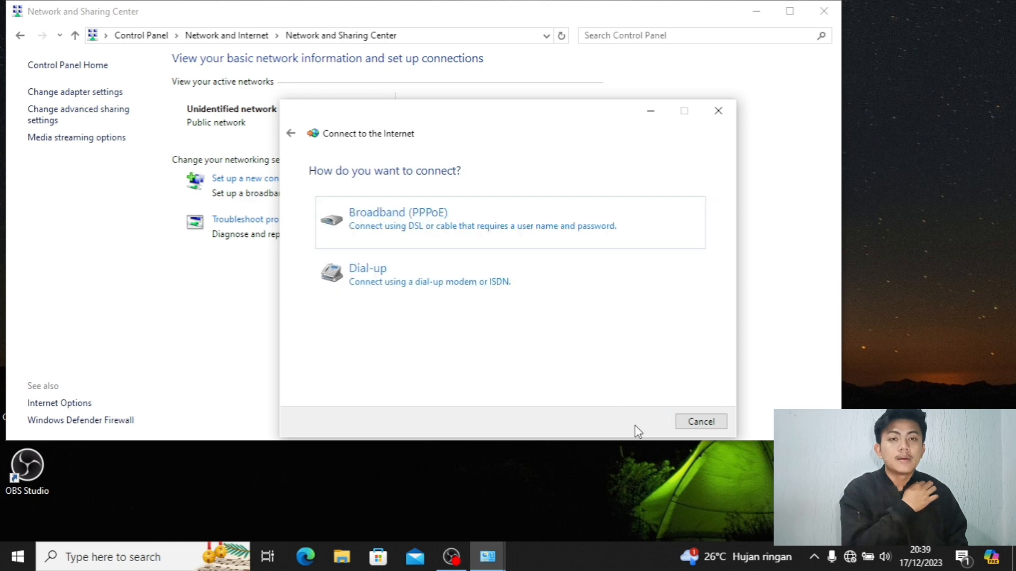
pyautogui.click(446, 227)
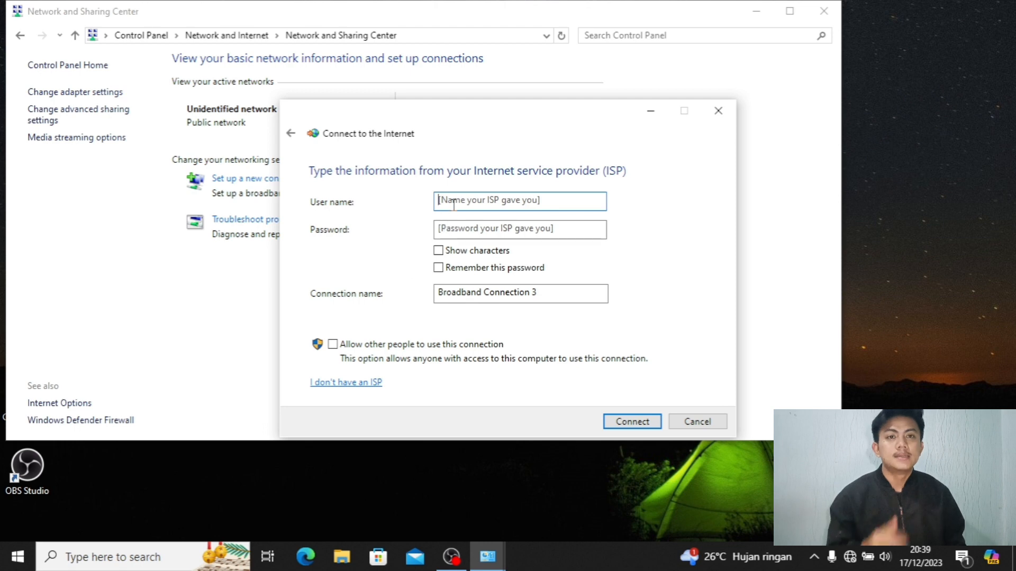
# Enter the PPPoE user name and password with characters shown, connect, then open Microsoft Edge.
pyautogui.write('pcb')
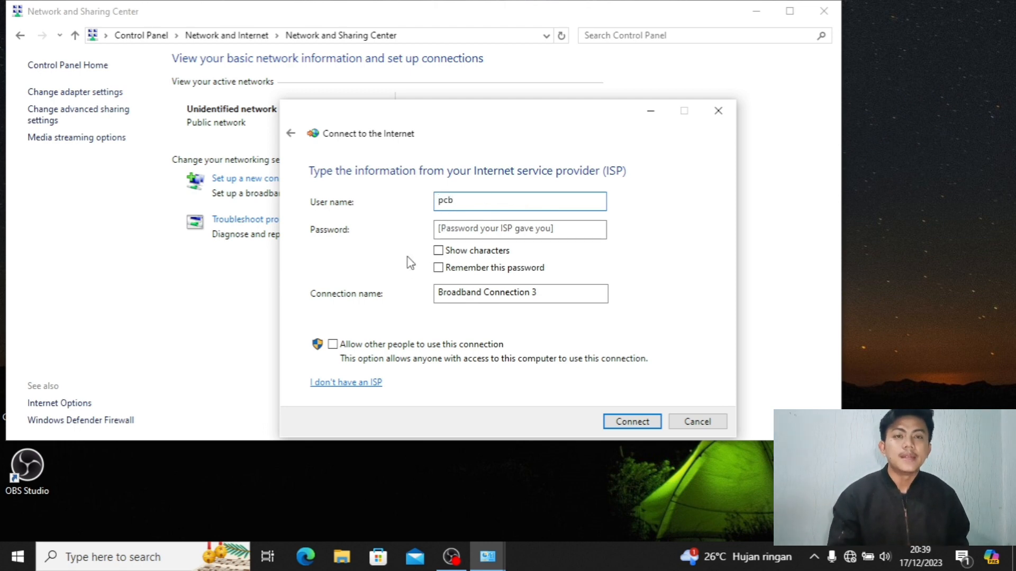
pyautogui.click(485, 224)
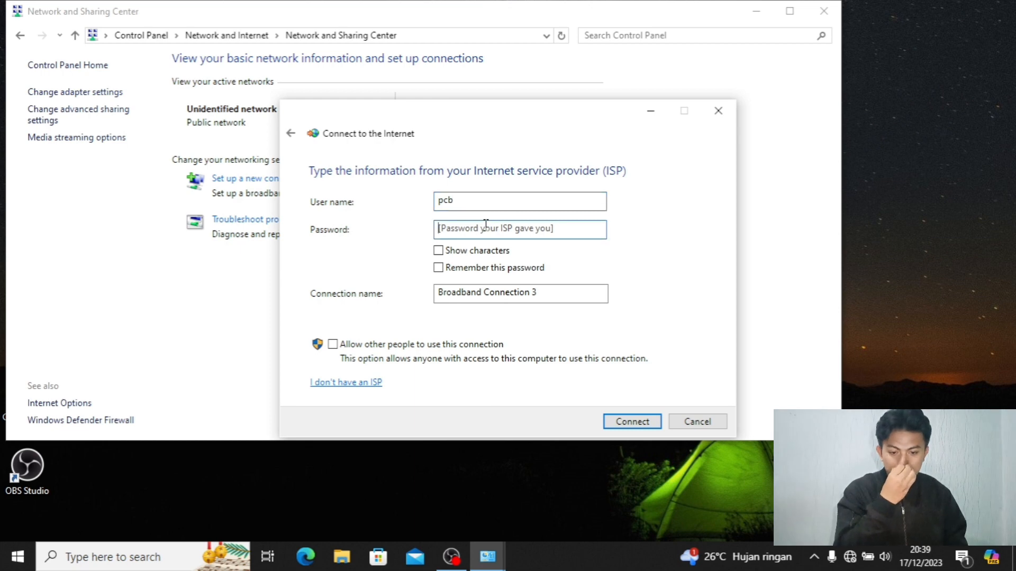
pyautogui.write('p')
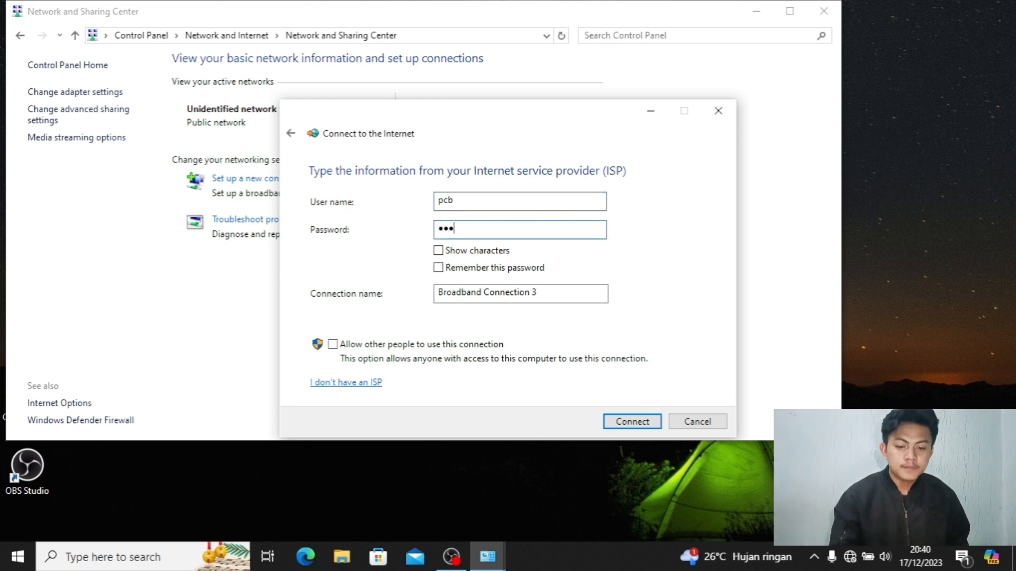
pyautogui.click(444, 256)
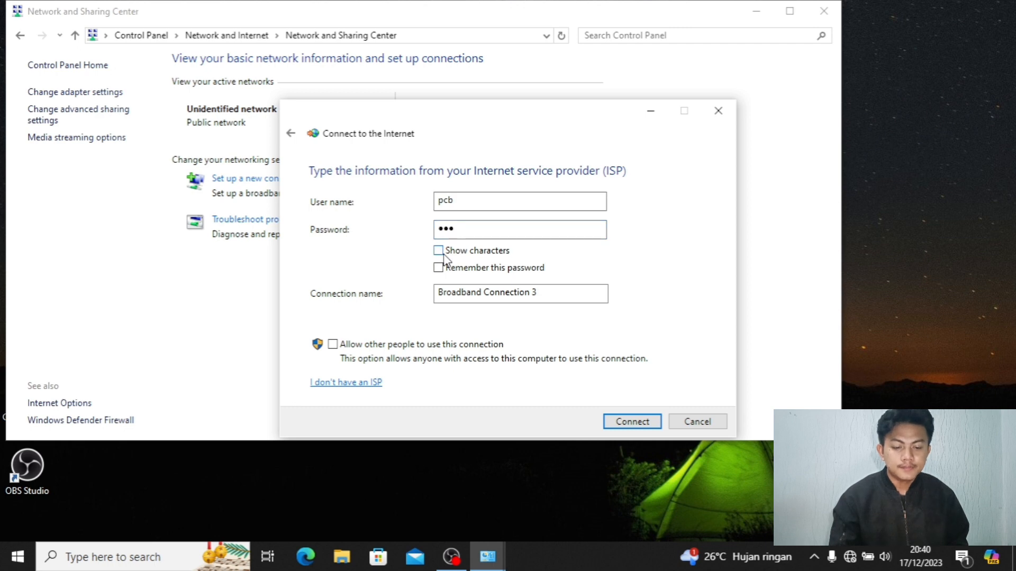
pyautogui.click(647, 423)
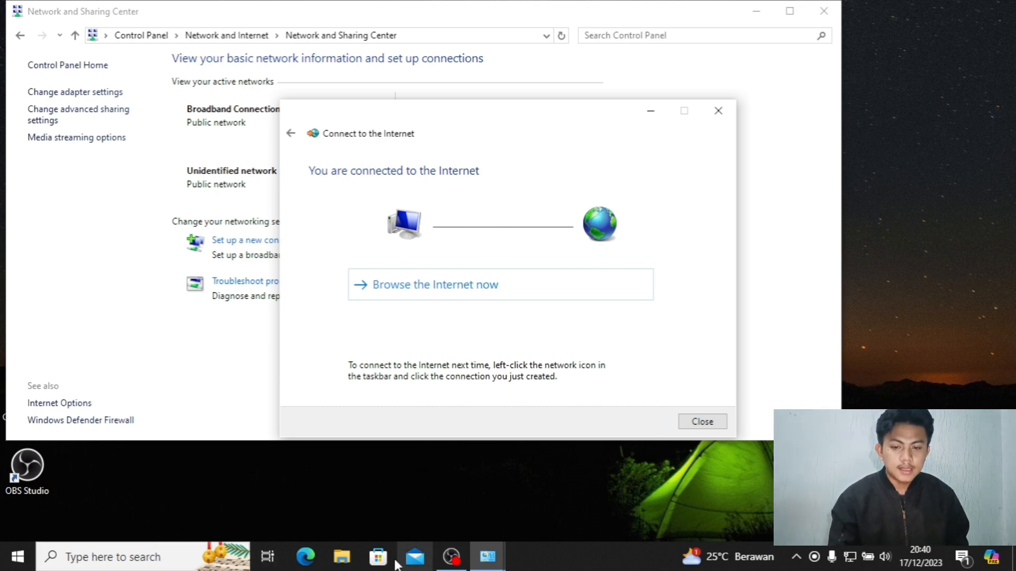
pyautogui.click(312, 558)
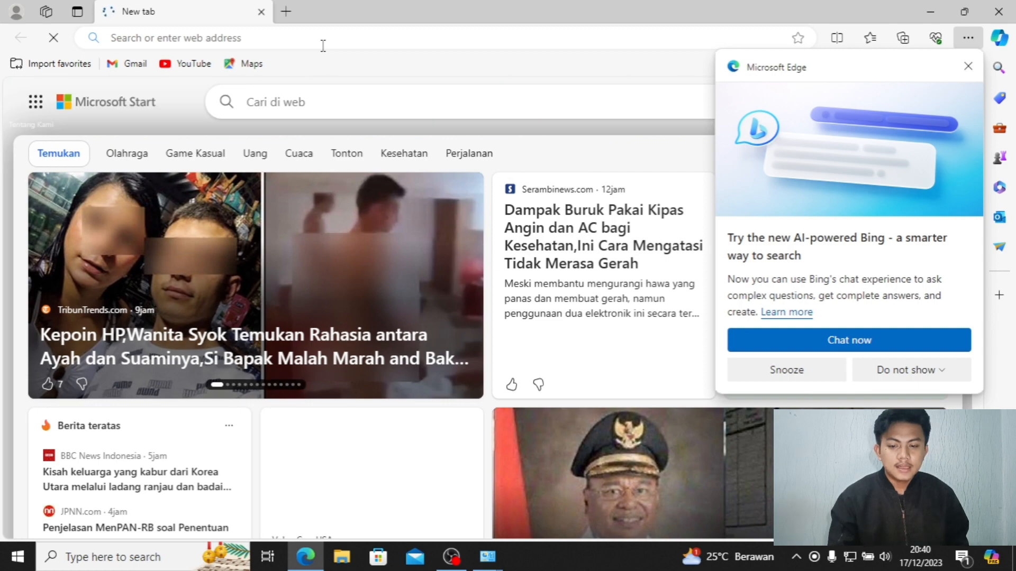
# Type 'cla' in Edge's address bar and load Bing results for the 'classroom' suggestion.
pyautogui.click(322, 46)
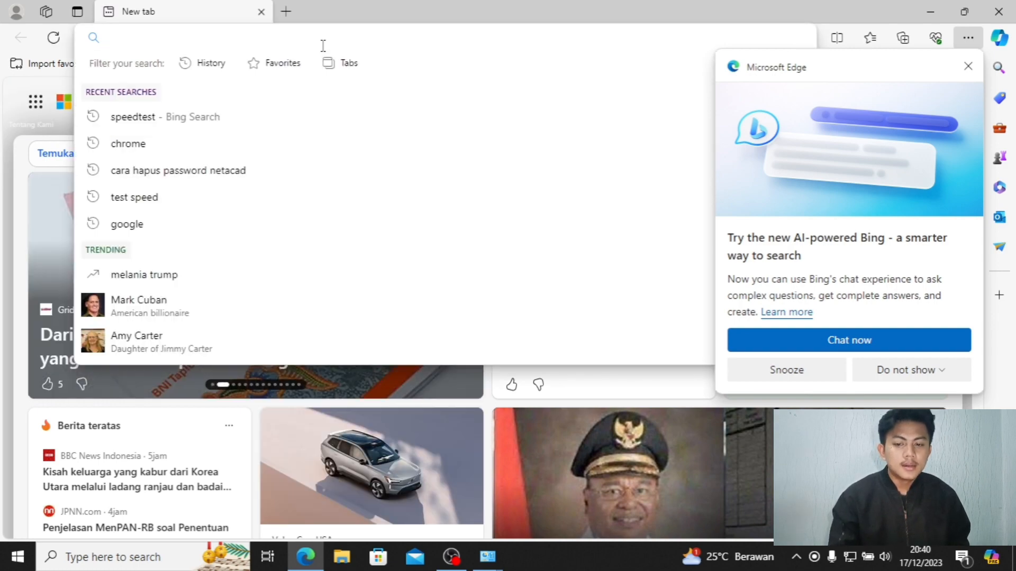
pyautogui.write('CLaa')
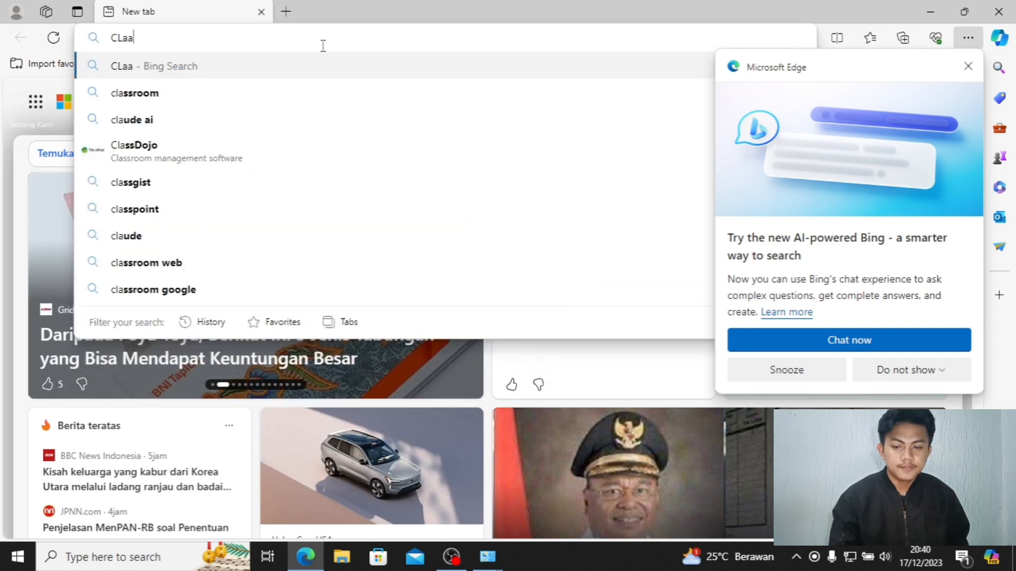
pyautogui.press('BackSpace')
pyautogui.press('BackSpace')
pyautogui.press('BackSpace')
pyautogui.press('BackSpace')
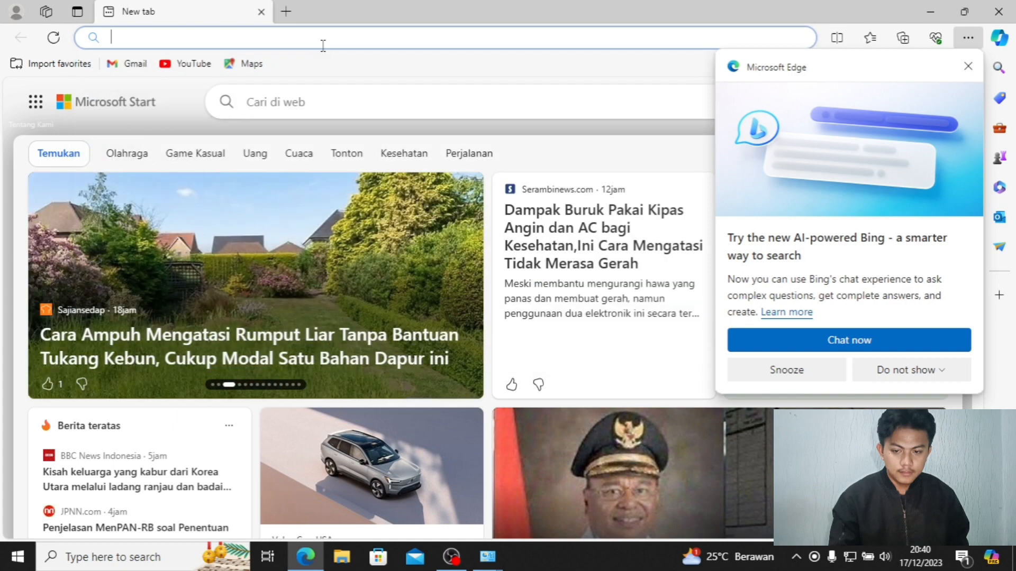
pyautogui.write('CLaa')
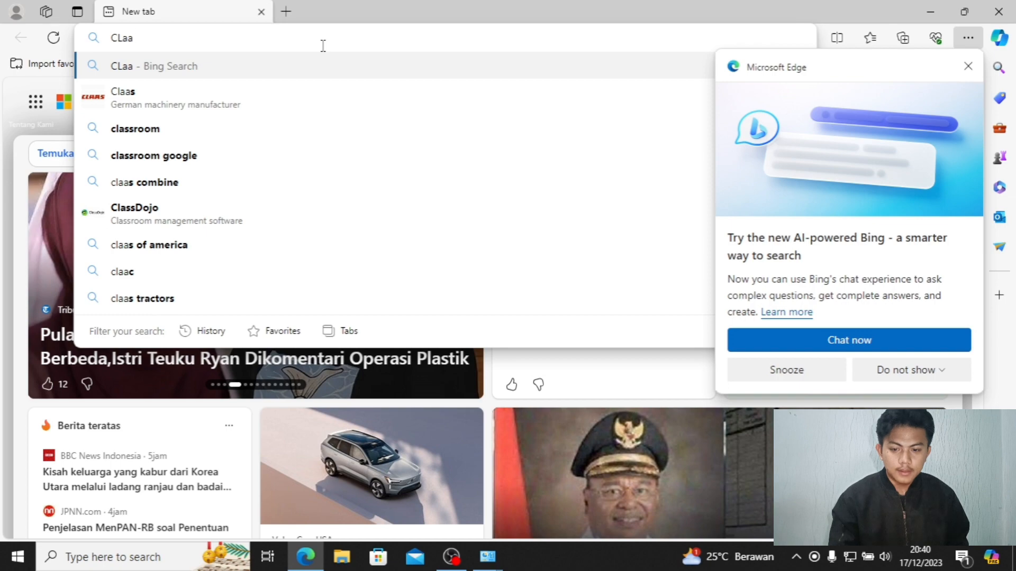
pyautogui.click(132, 129)
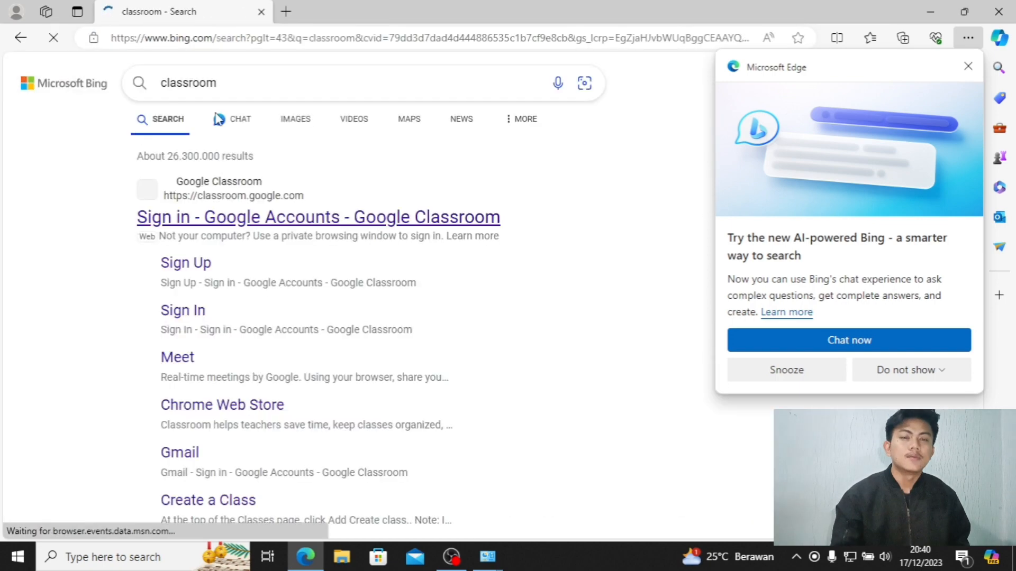
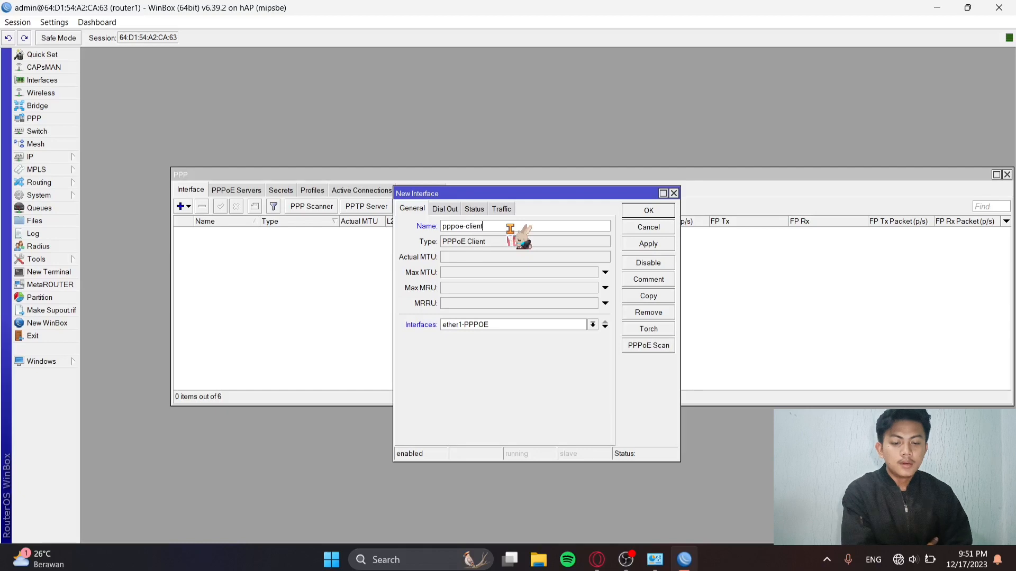
# Save the pppoe-client with its dial-out user name and password, and Use Peer DNS enabled.
pyautogui.click(445, 209)
pyautogui.click(487, 263)
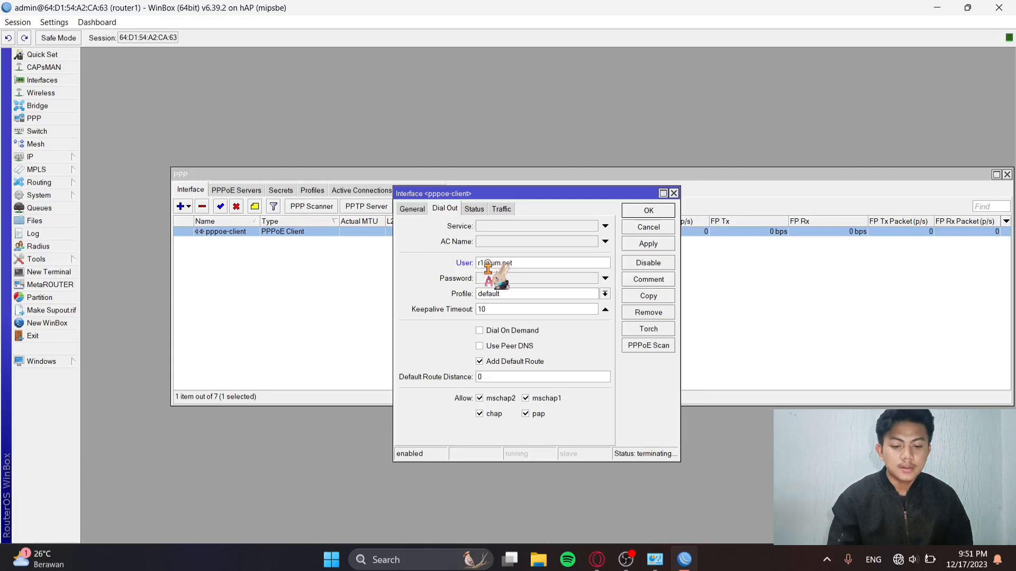
pyautogui.click(488, 280)
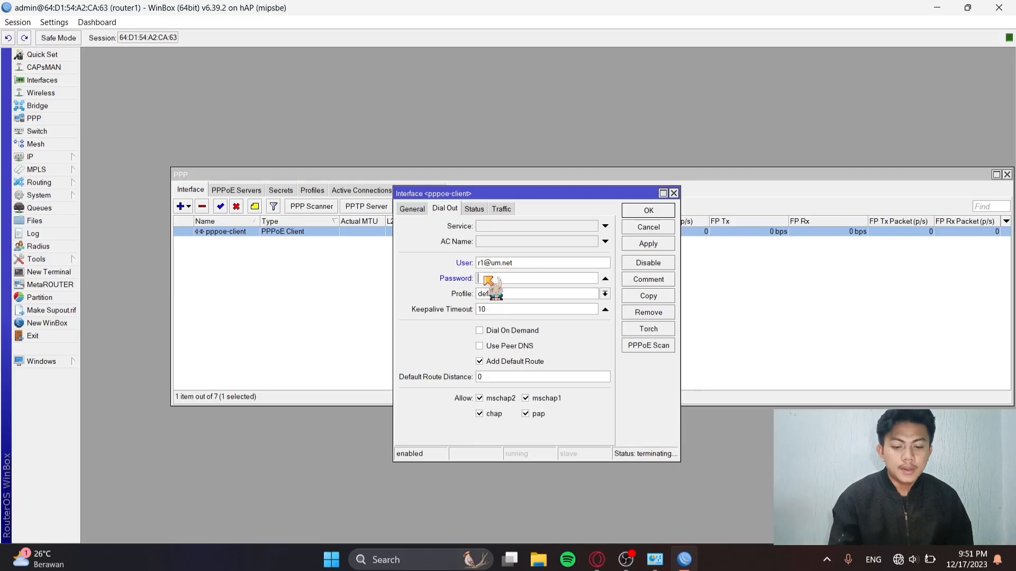
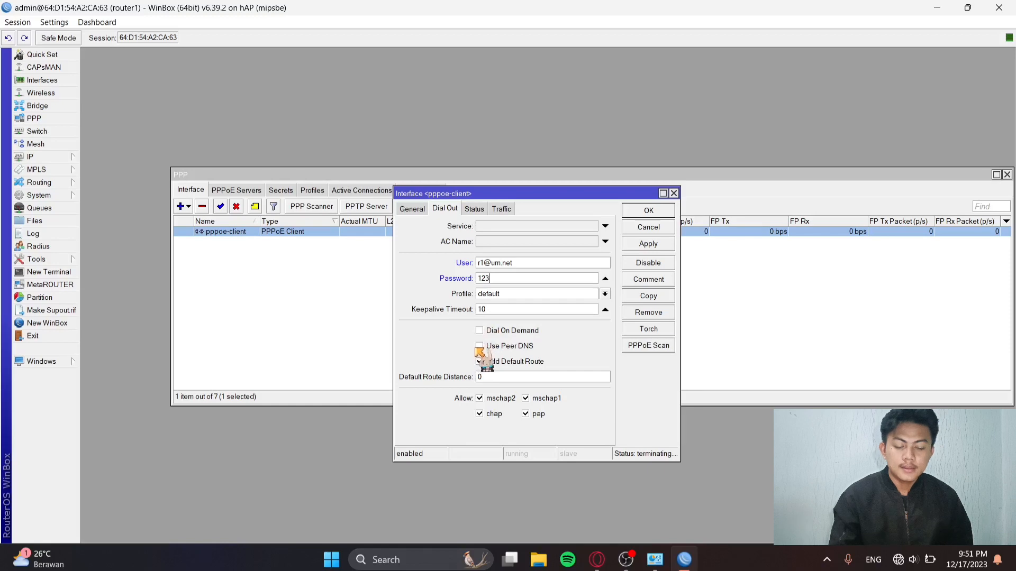
pyautogui.click(479, 347)
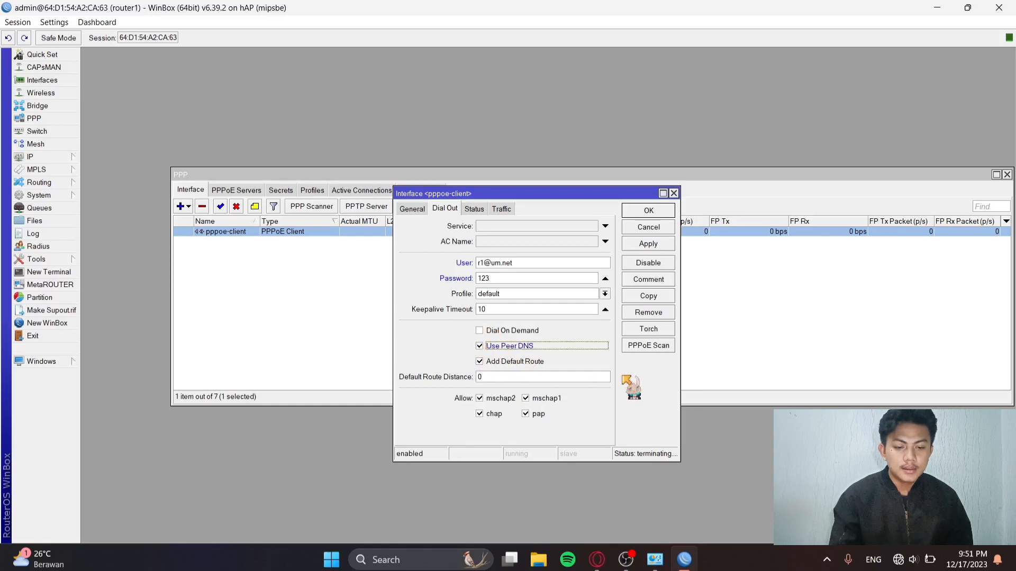
pyautogui.click(648, 245)
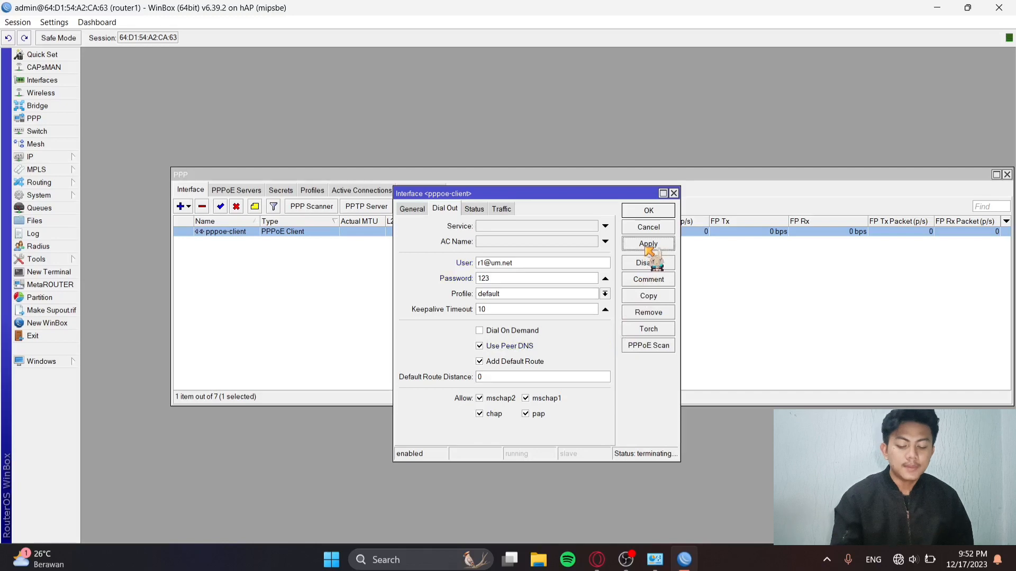
pyautogui.click(656, 212)
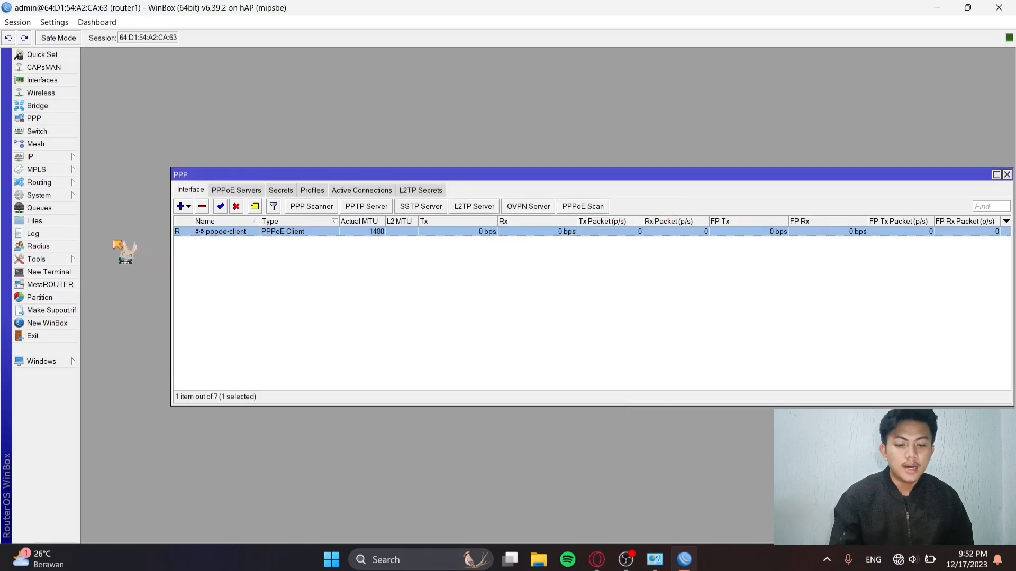
# Check the router's IP addresses, then bring up the Firewall NAT rule list.
pyautogui.click(75, 162)
pyautogui.click(110, 185)
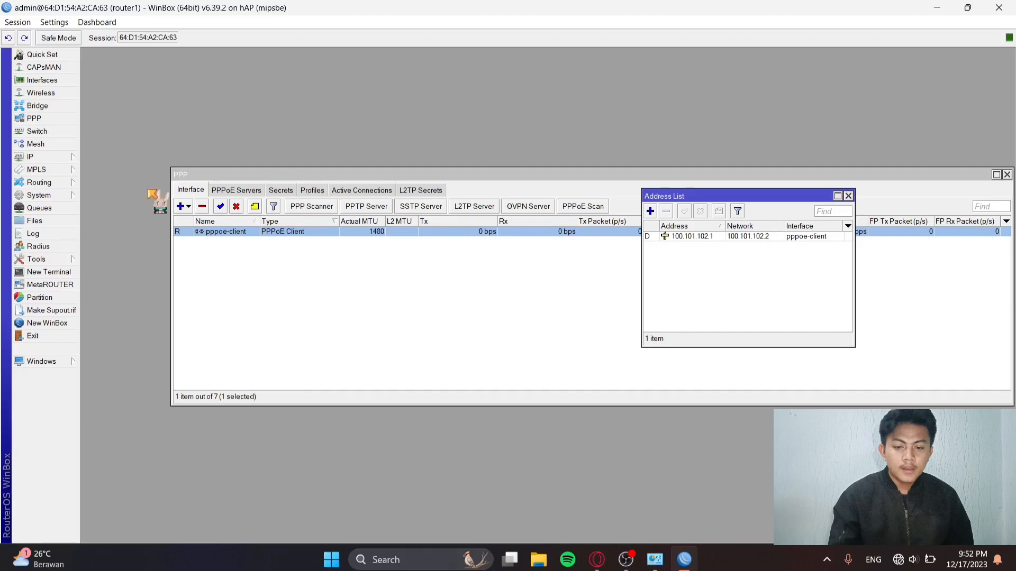
pyautogui.click(71, 158)
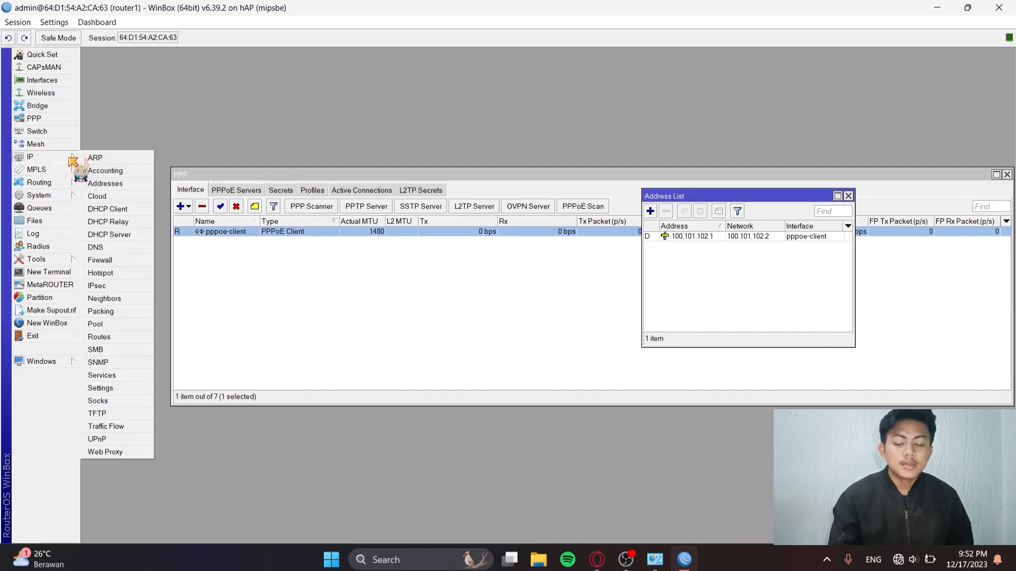
pyautogui.click(108, 260)
pyautogui.moveTo(366, 245); pyautogui.dragTo(280, 256)
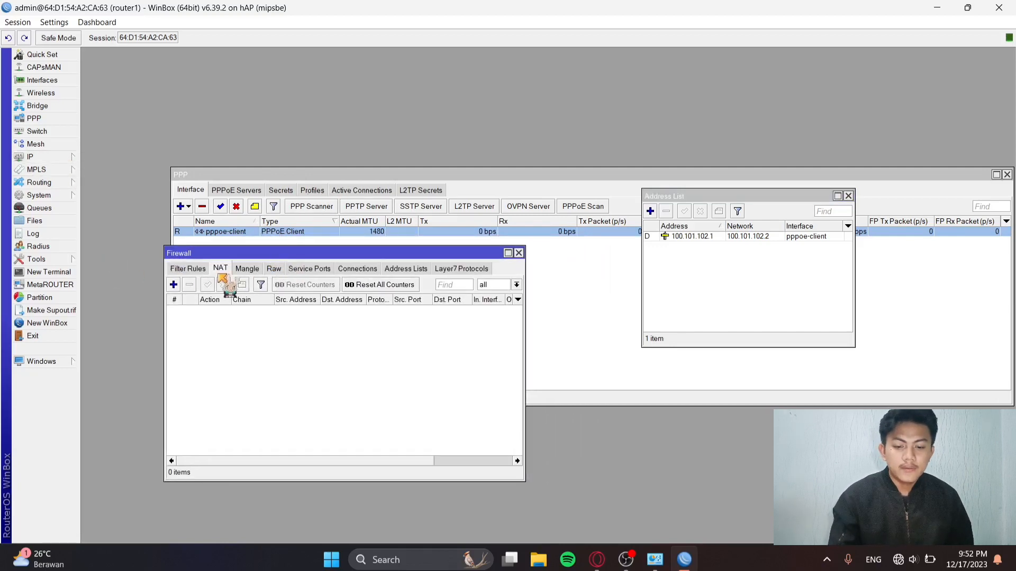
# Add a srcnat NAT rule with Out Interface ether1-PPPOE and action masquerade.
pyautogui.click(173, 285)
pyautogui.click(287, 119)
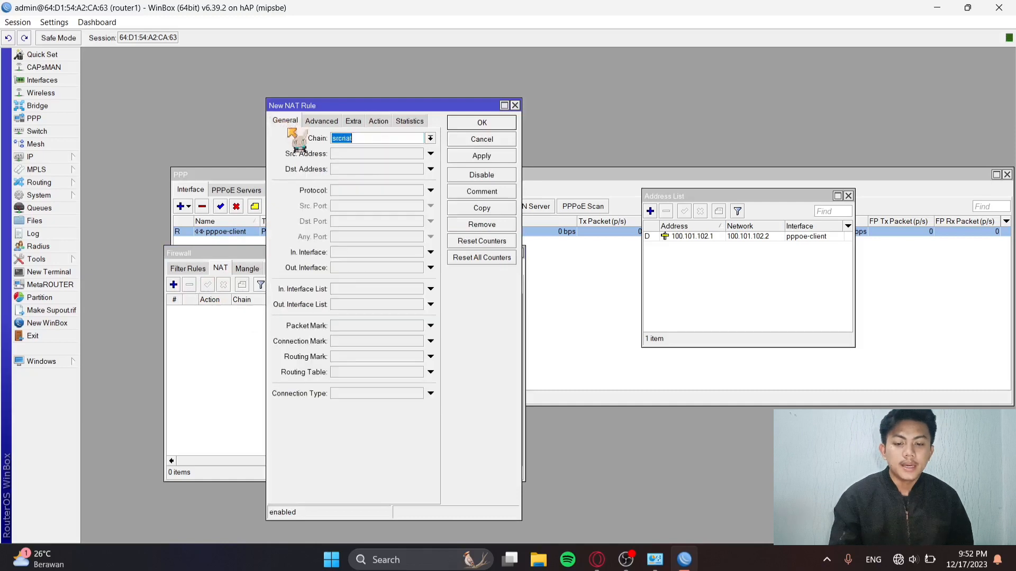
pyautogui.click(383, 268)
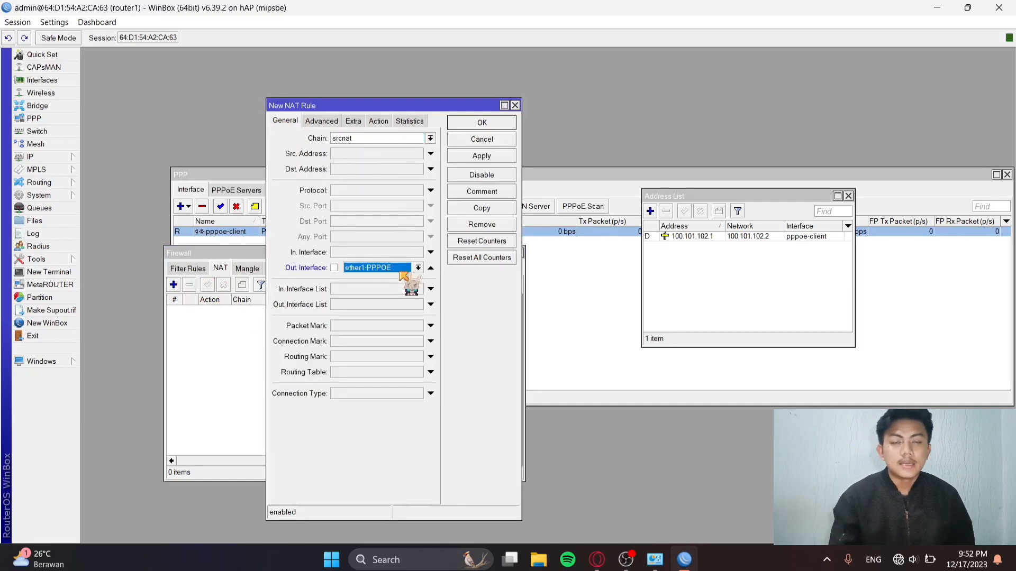
pyautogui.click(379, 121)
pyautogui.click(384, 139)
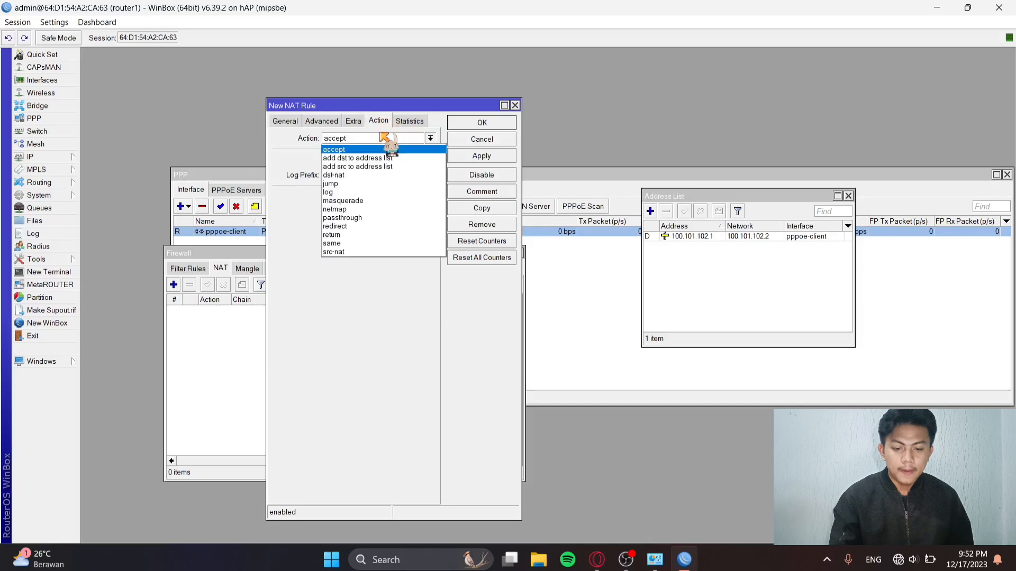
pyautogui.click(352, 201)
pyautogui.click(483, 157)
pyautogui.click(482, 123)
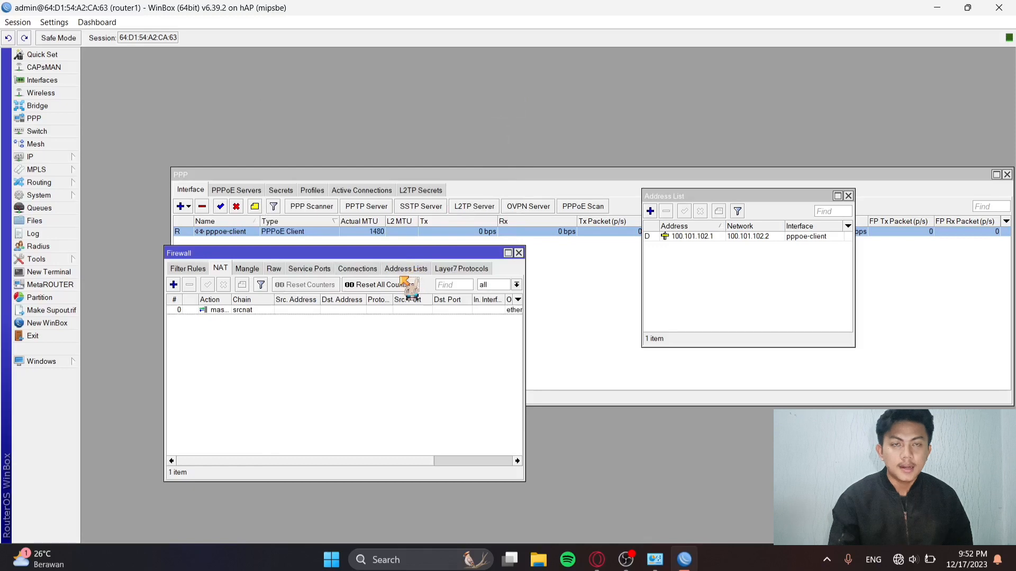
pyautogui.click(63, 272)
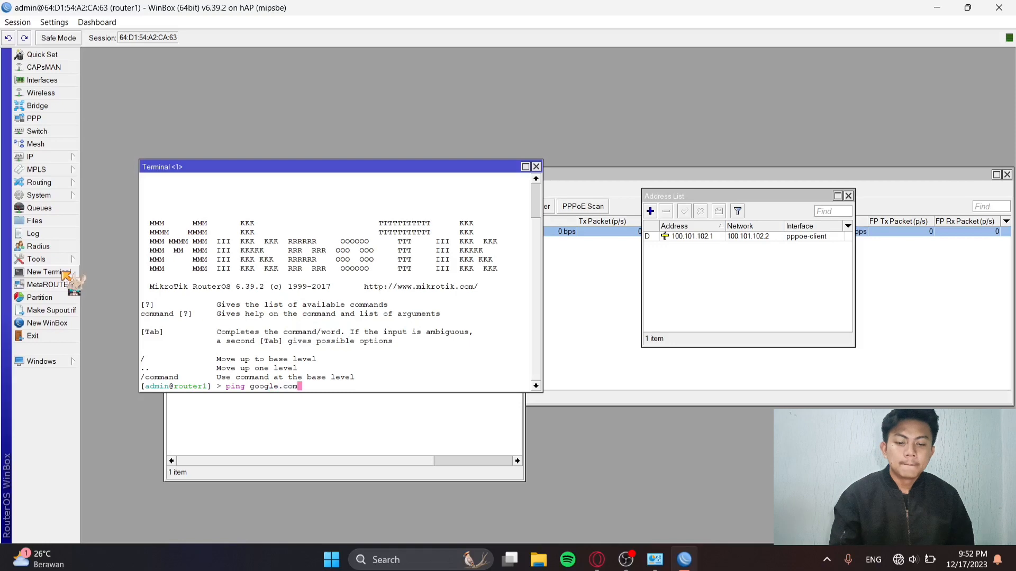
# Run ping google.com in the router terminal.
pyautogui.press('Return')
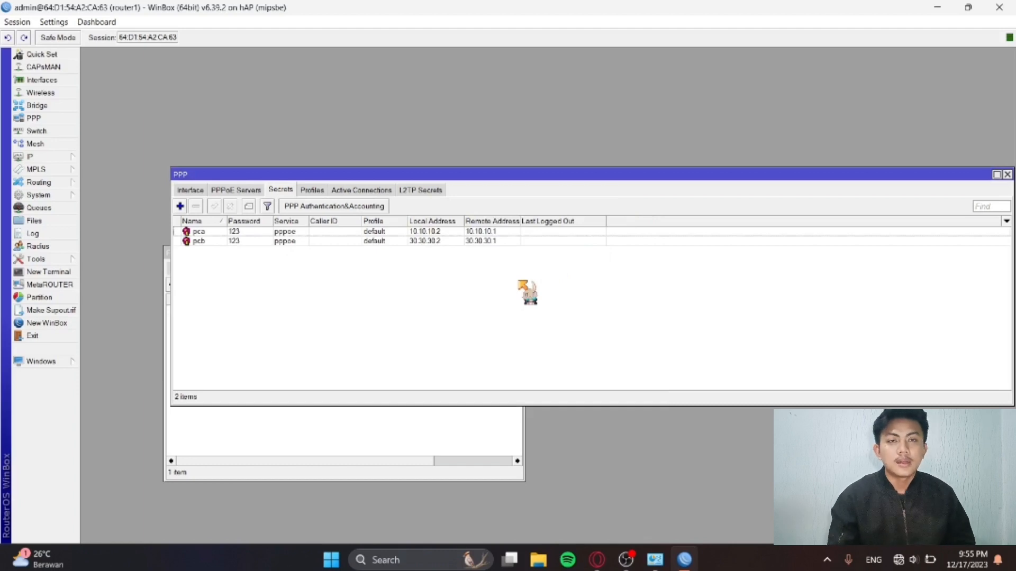
# From Network and Sharing Center, start a new Internet connection and choose Broadband (PPPoE).
pyautogui.click(656, 561)
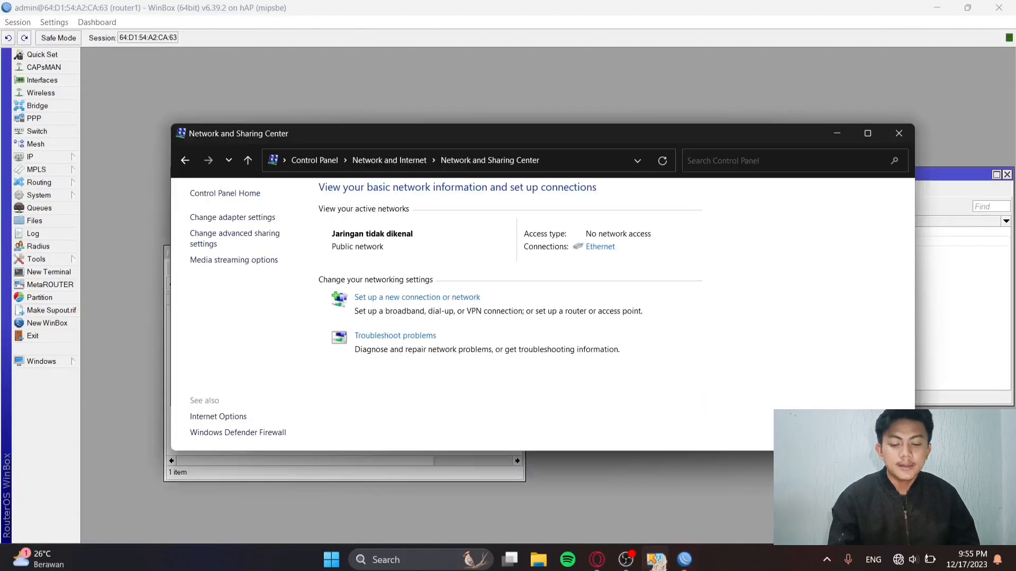
pyautogui.click(395, 298)
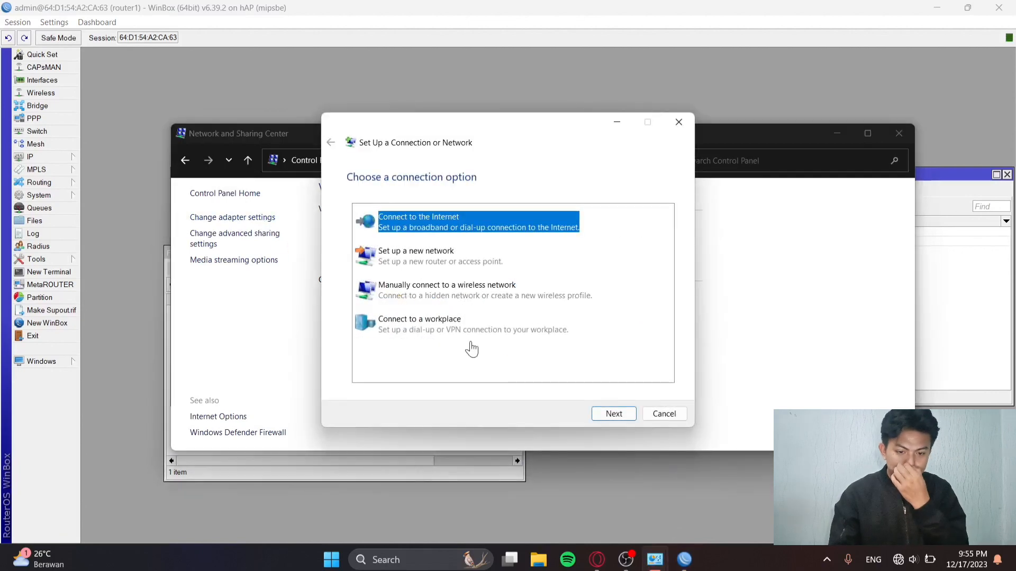
pyautogui.click(630, 414)
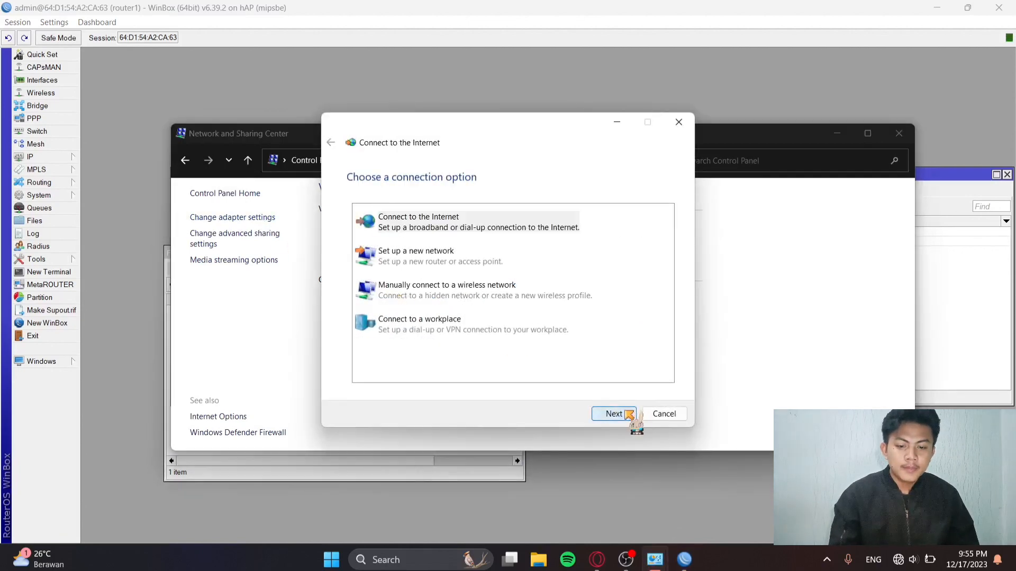
pyautogui.click(614, 414)
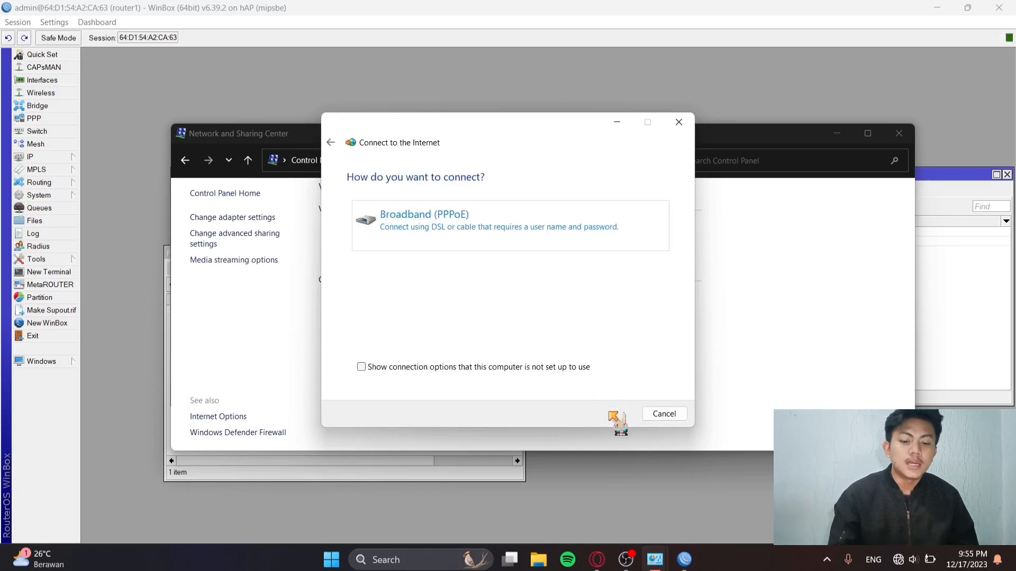
pyautogui.click(514, 227)
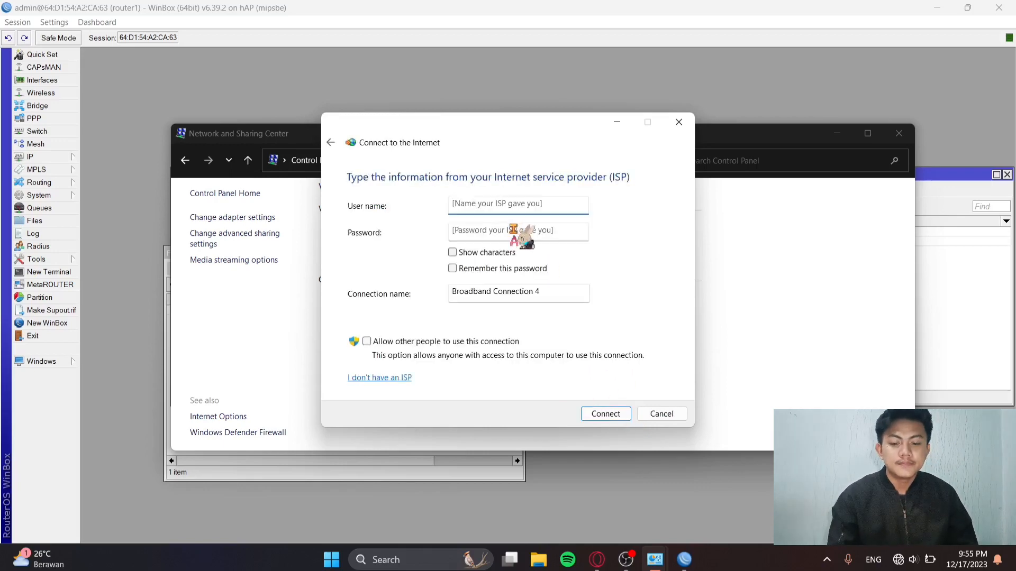
# Connect Broadband Connection 4 as user pca with its password, then switch back to WinBox.
pyautogui.write('pca')
pyautogui.click(547, 231)
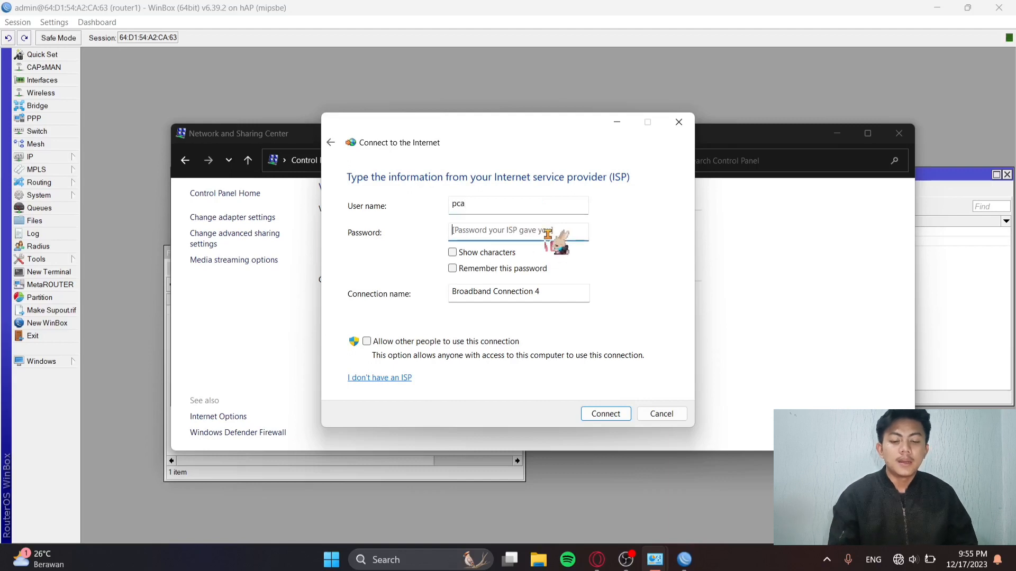
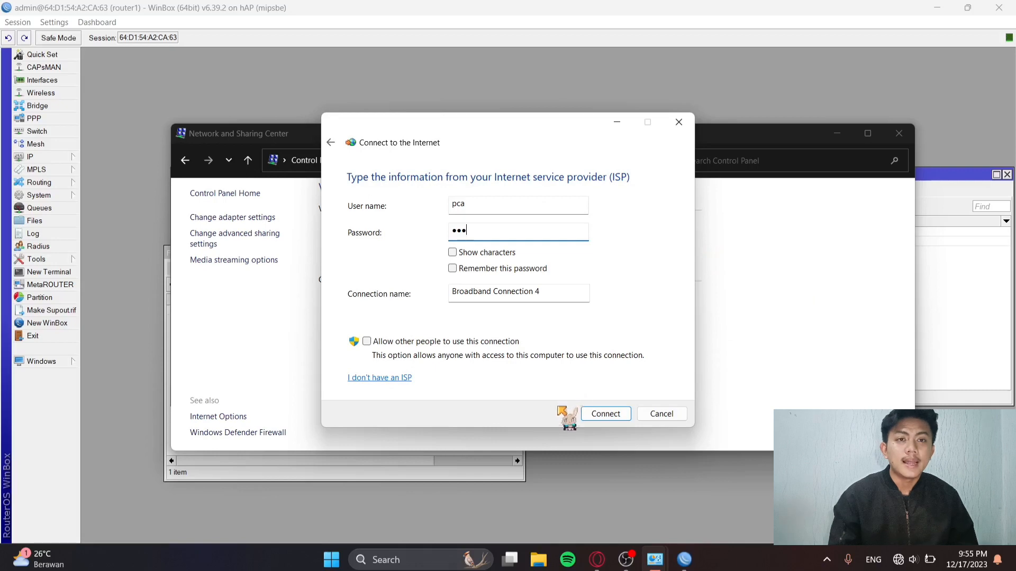
pyautogui.click(587, 414)
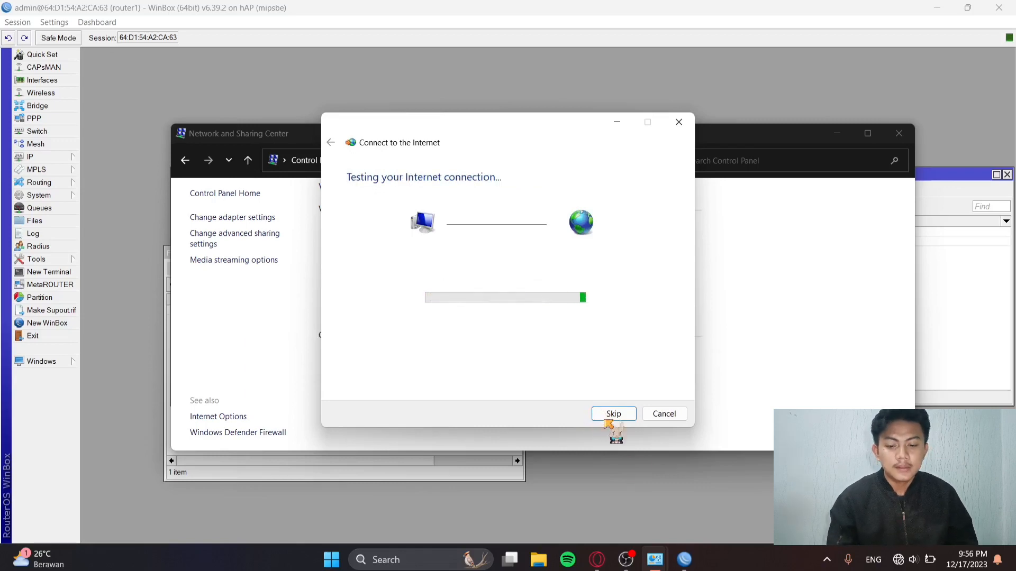
pyautogui.click(684, 559)
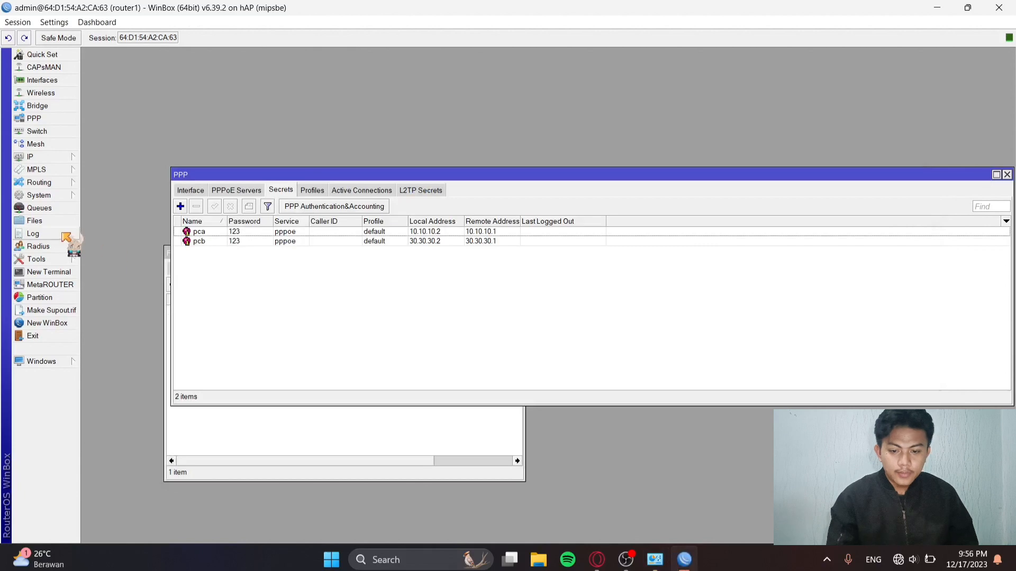
pyautogui.click(52, 157)
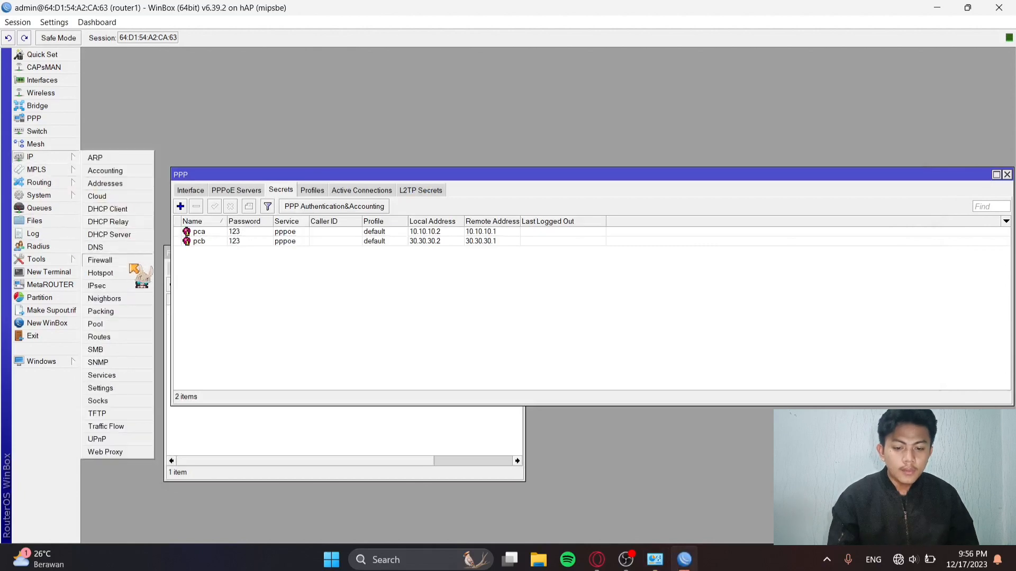
# Change the masquerade NAT rule's Out. Interface from ether1-PPPOE to pppoe-client and save it.
pyautogui.click(135, 260)
pyautogui.doubleClick(239, 309)
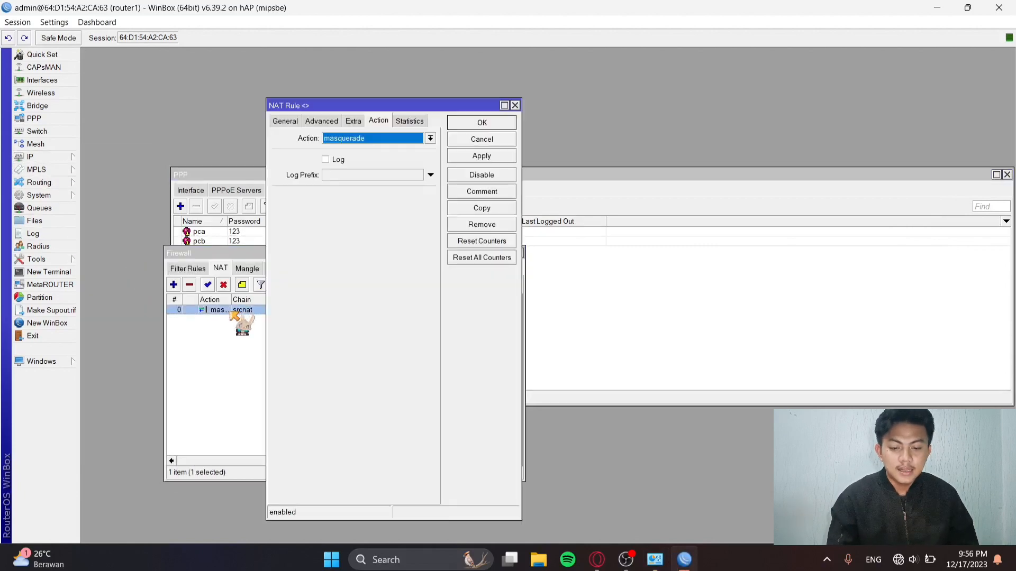
pyautogui.click(285, 122)
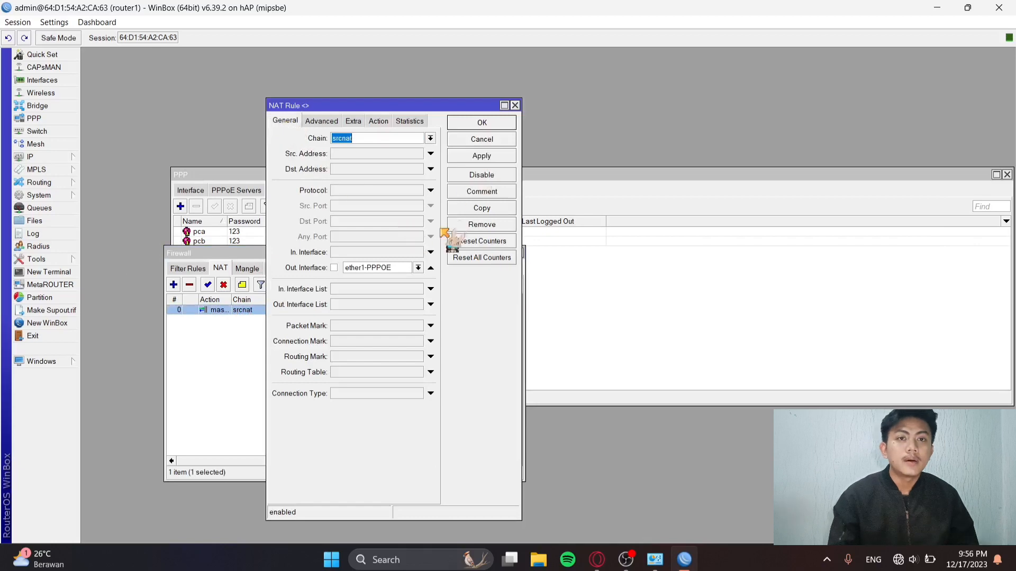
pyautogui.click(419, 268)
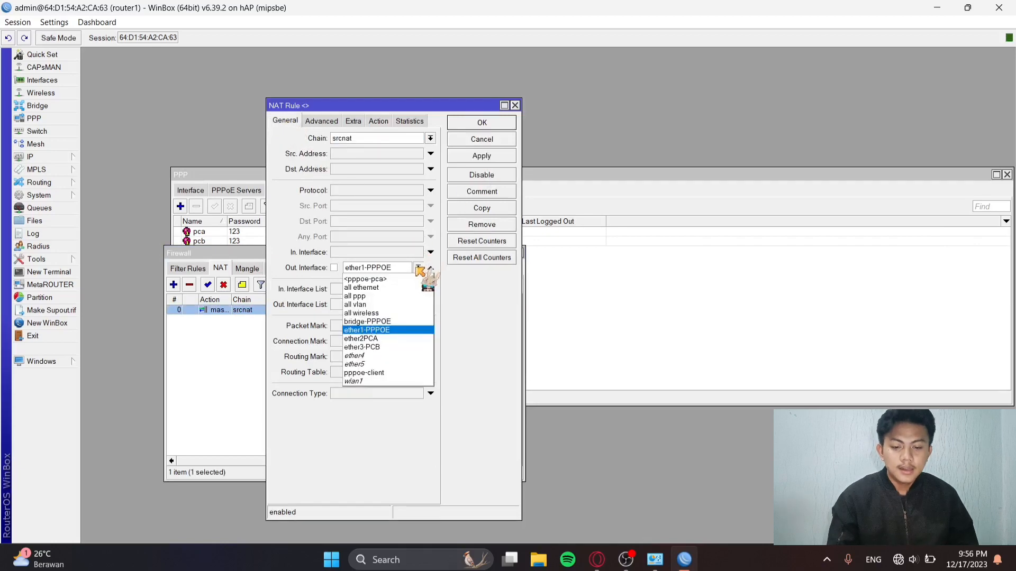
pyautogui.click(386, 373)
pyautogui.click(487, 156)
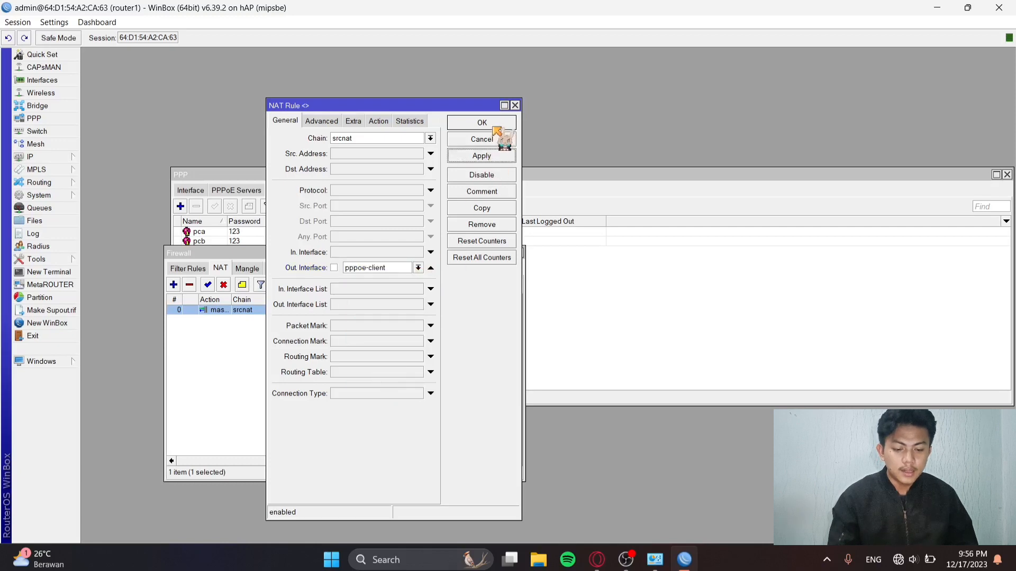
pyautogui.click(493, 126)
pyautogui.click(620, 350)
pyautogui.moveTo(685, 558)
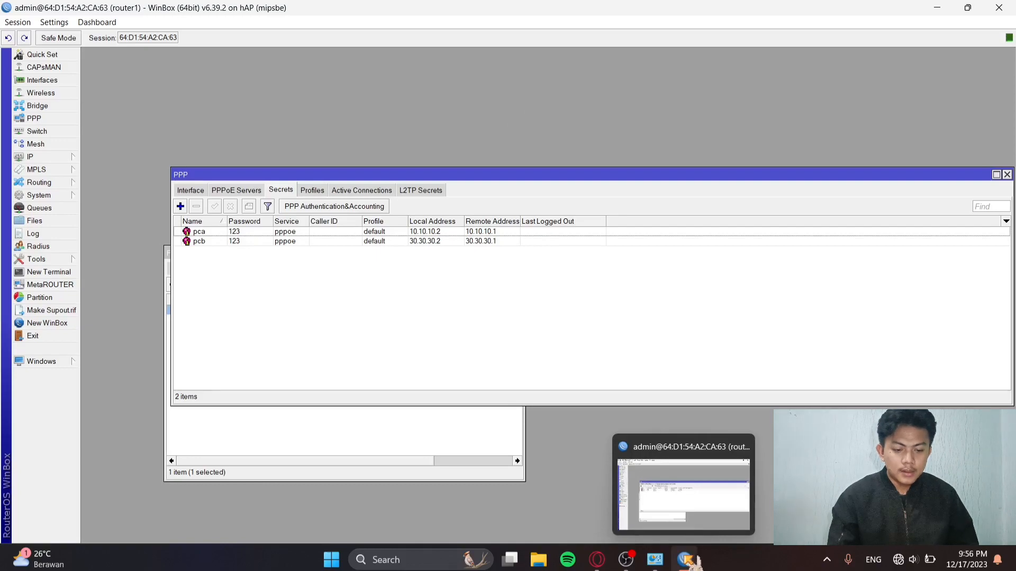
# Skip the connection test in the Connect to the Internet wizard and choose Connect now.
pyautogui.moveTo(654, 560)
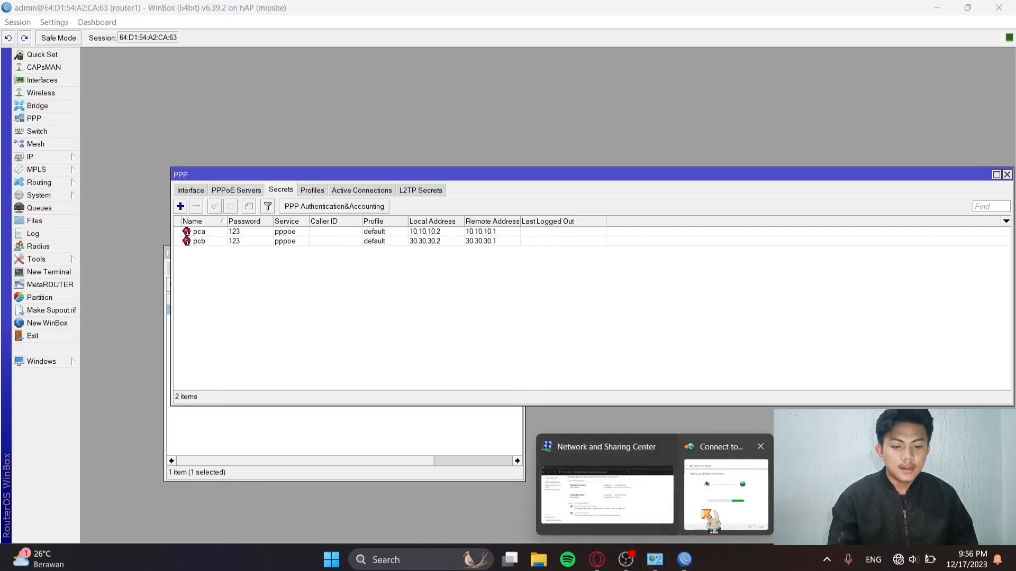
pyautogui.moveTo(711, 514)
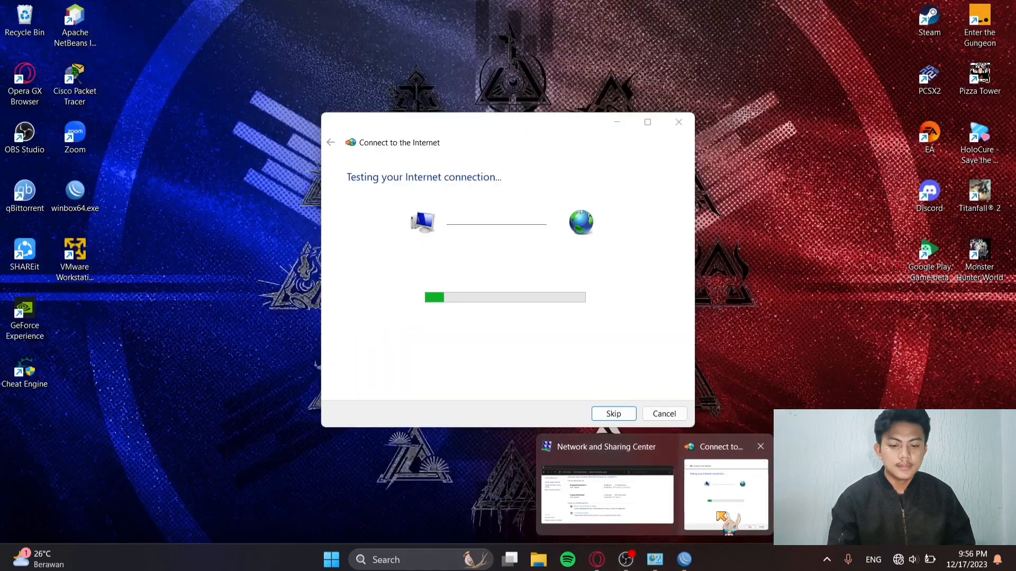
pyautogui.click(722, 515)
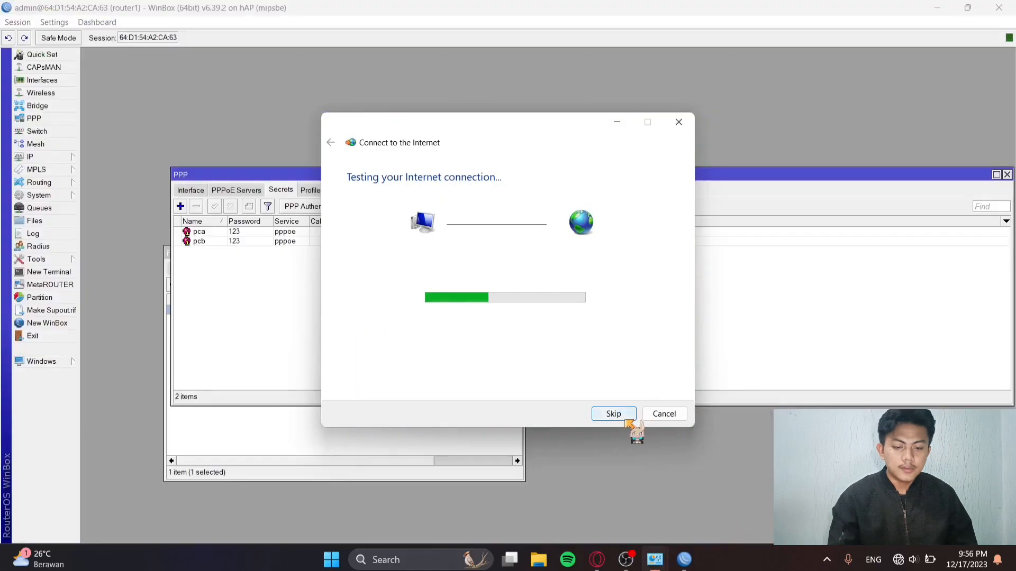
pyautogui.click(614, 414)
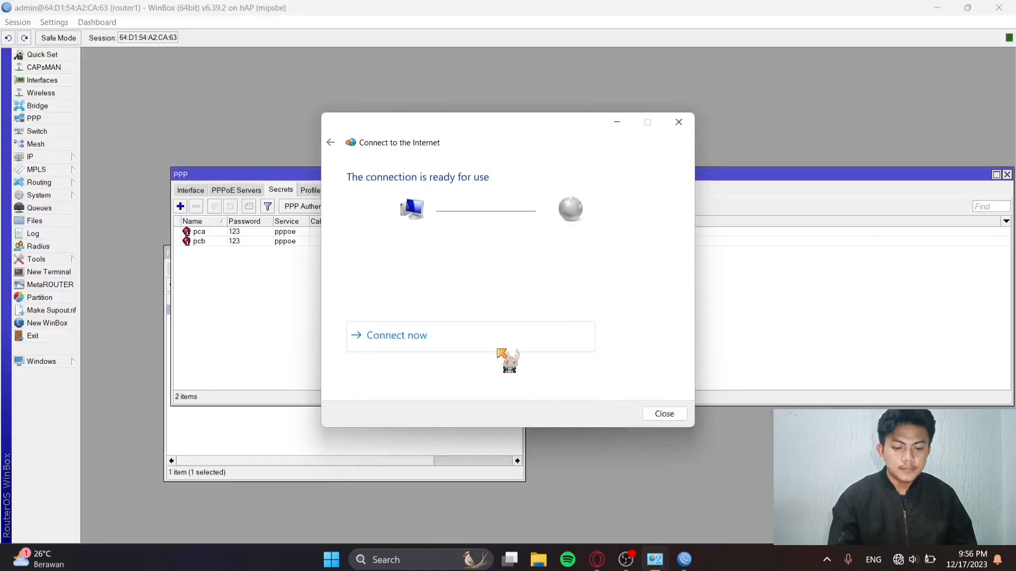
pyautogui.click(490, 347)
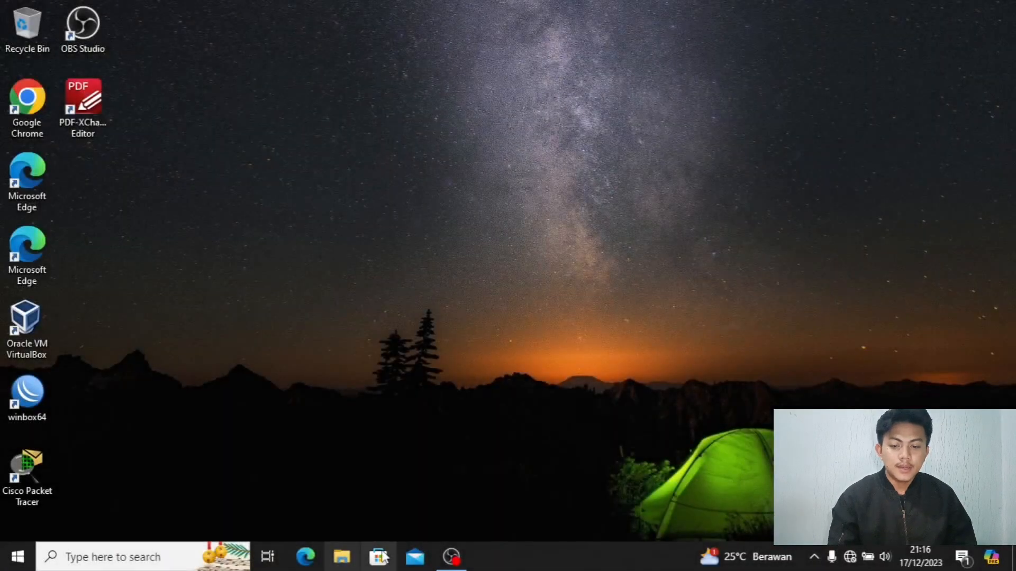
# From Control Panel's Network and Sharing Center, start a new Broadband (PPPoE) connection.
pyautogui.click(132, 563)
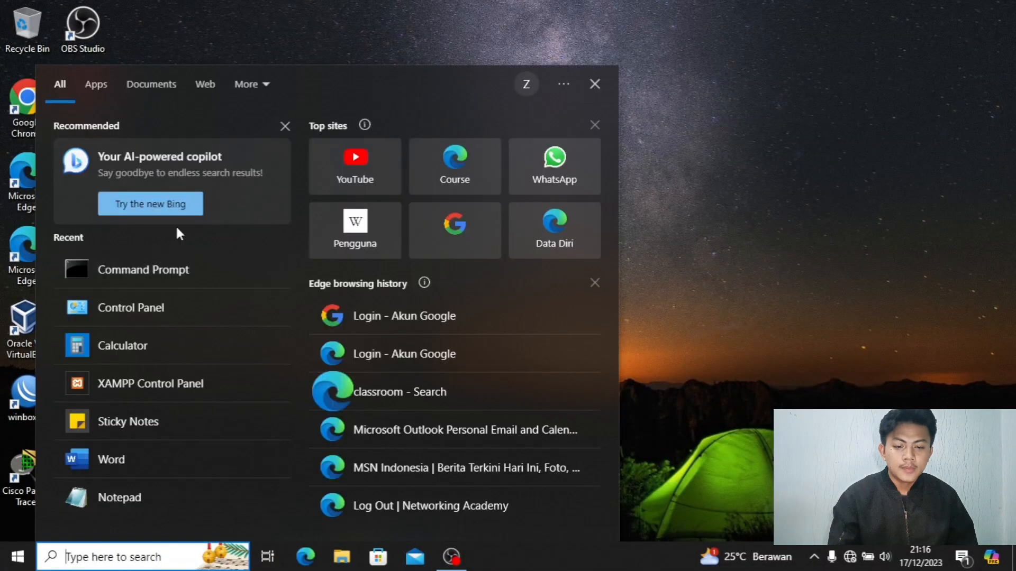
pyautogui.click(119, 317)
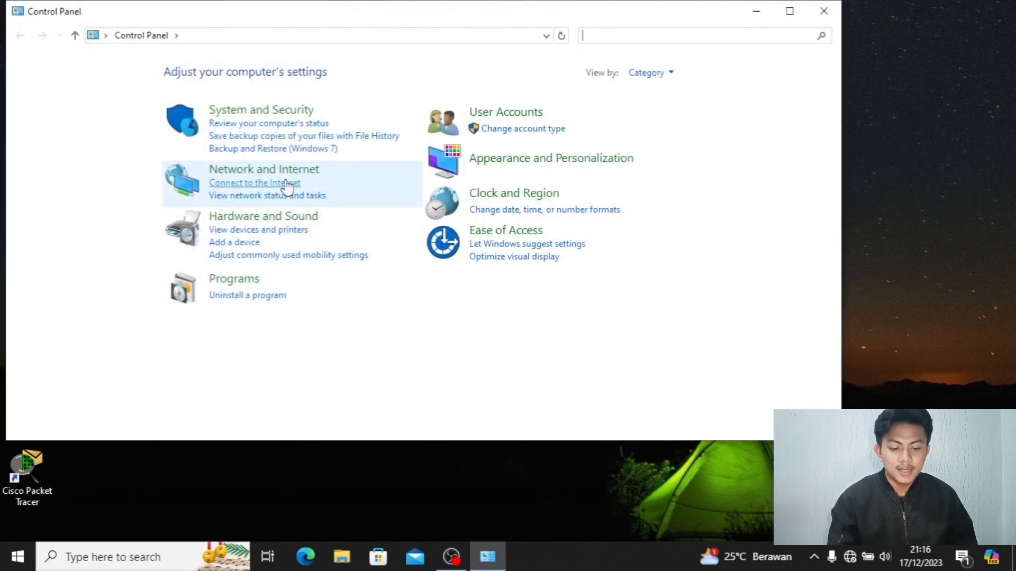
pyautogui.click(279, 197)
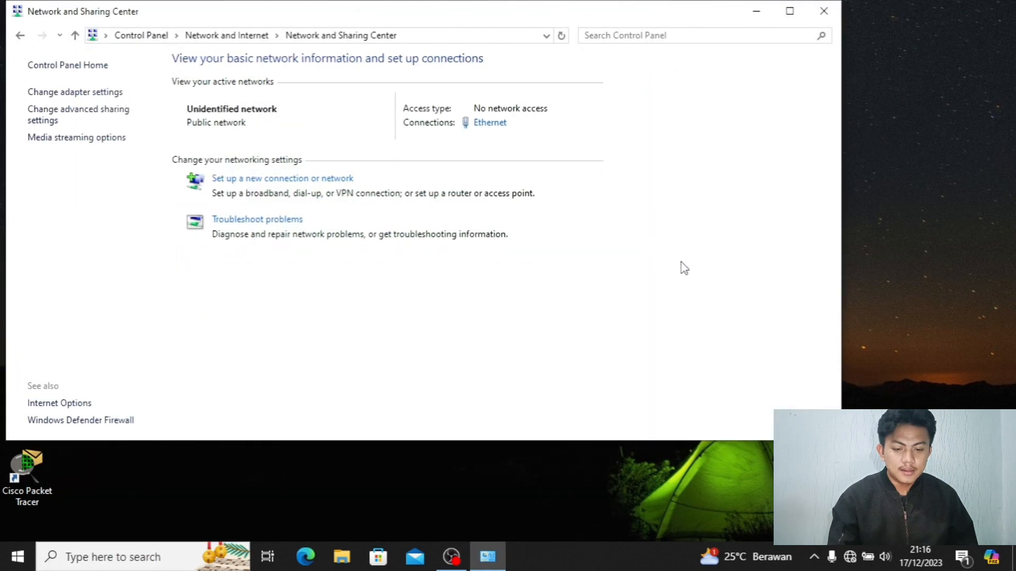
pyautogui.click(329, 180)
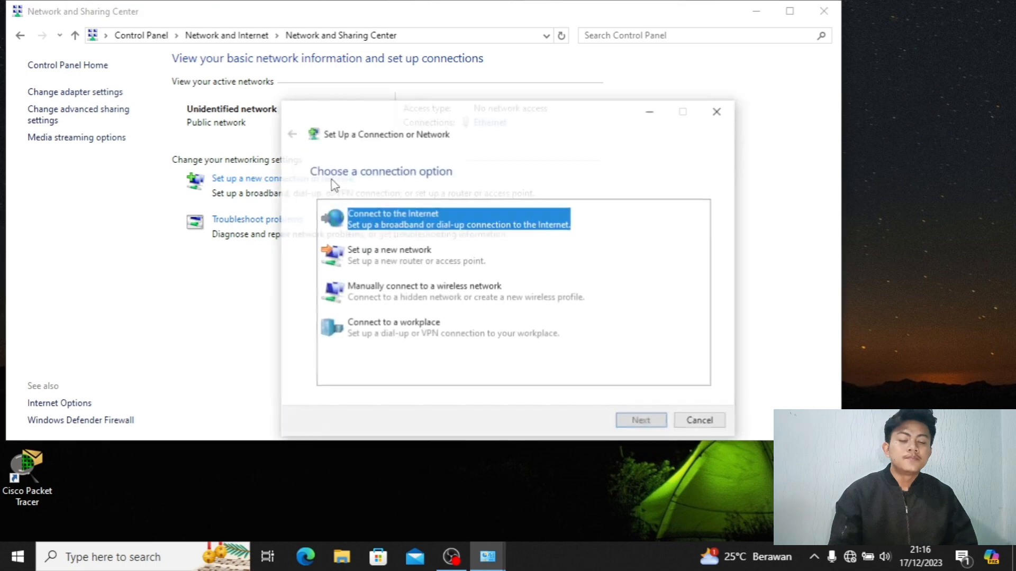
pyautogui.click(640, 422)
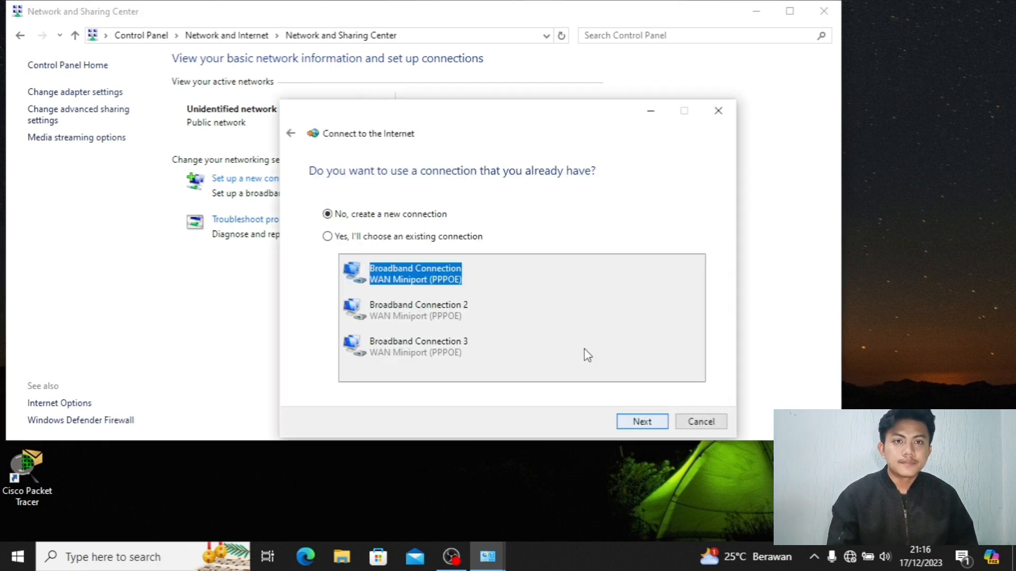
pyautogui.click(637, 426)
pyautogui.click(406, 230)
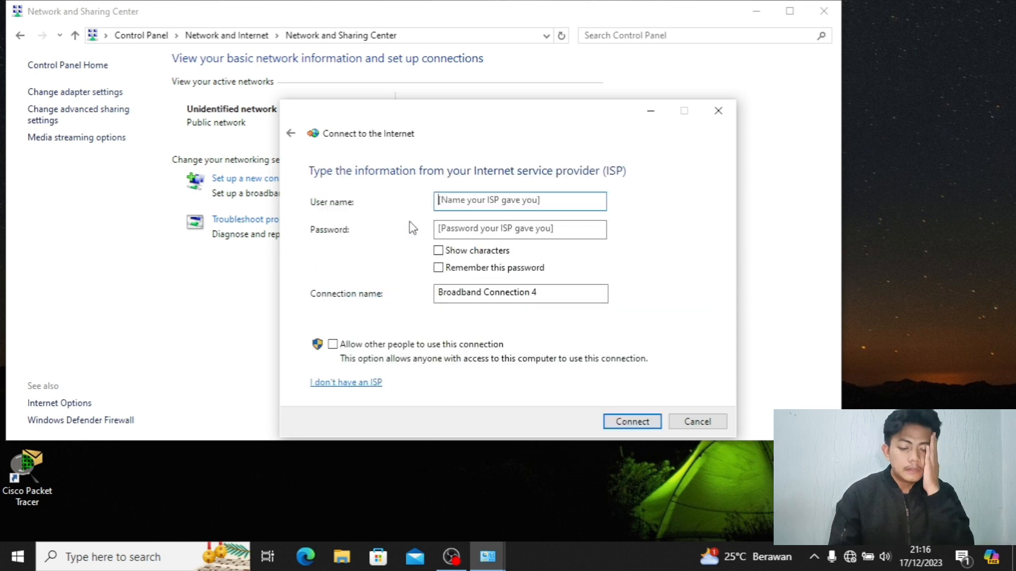
# Connect as user pcb with its password, then minimize the wizard and network windows.
pyautogui.write('pcb')
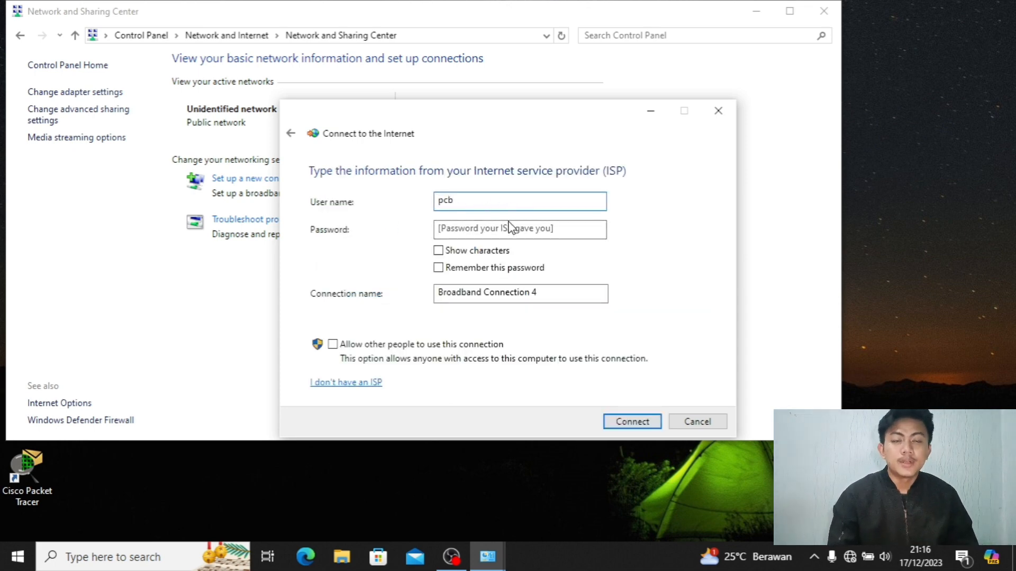
pyautogui.click(510, 226)
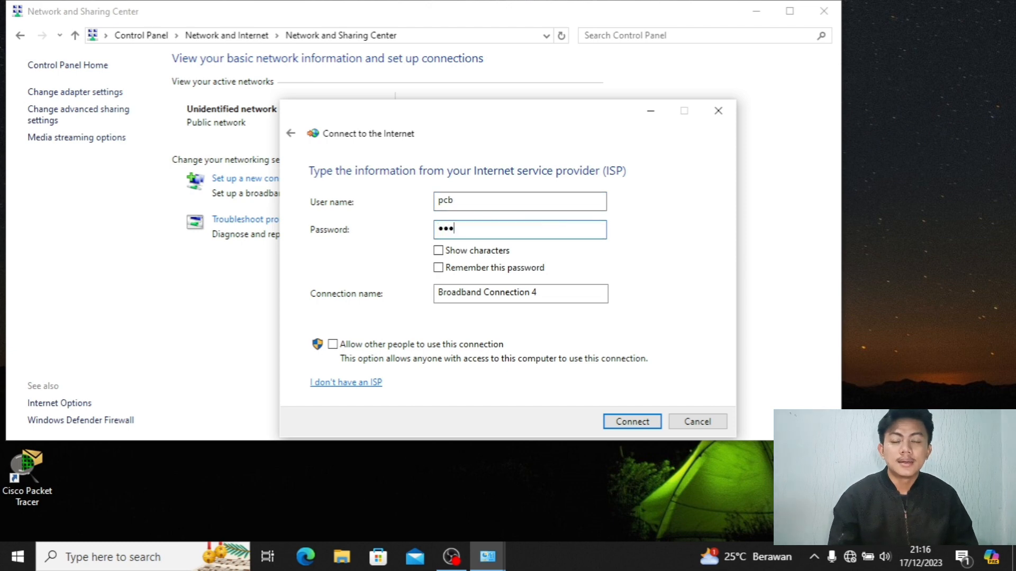
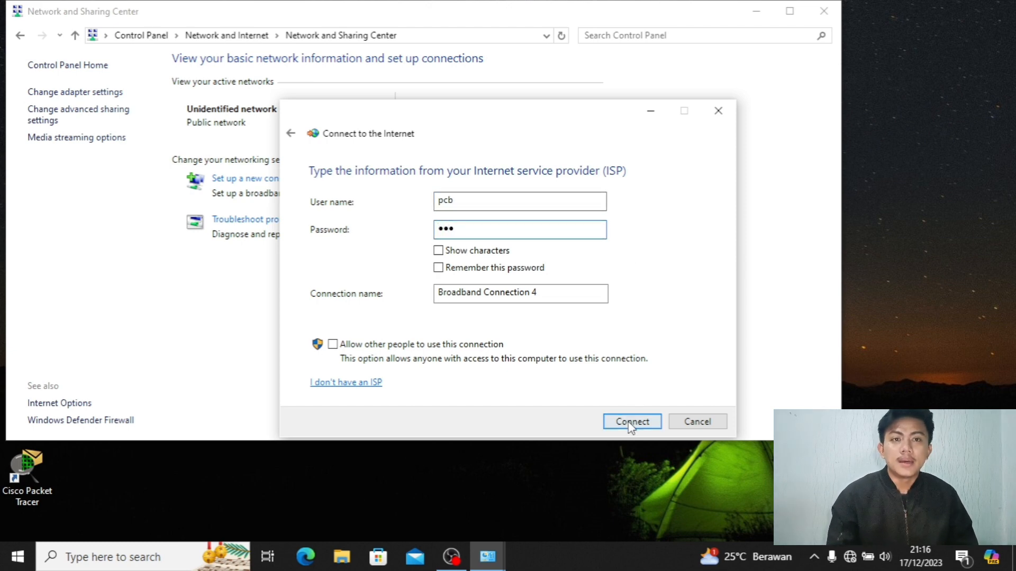
pyautogui.click(648, 422)
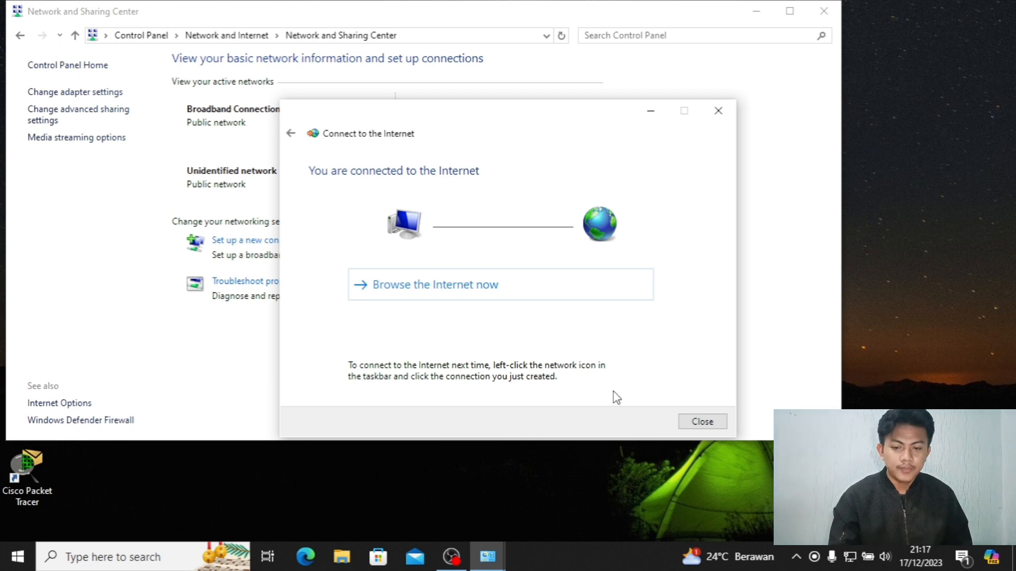
pyautogui.click(651, 112)
pyautogui.click(757, 12)
# Open YouTube from Edge's favorites bar and scroll down its home page.
pyautogui.click(319, 563)
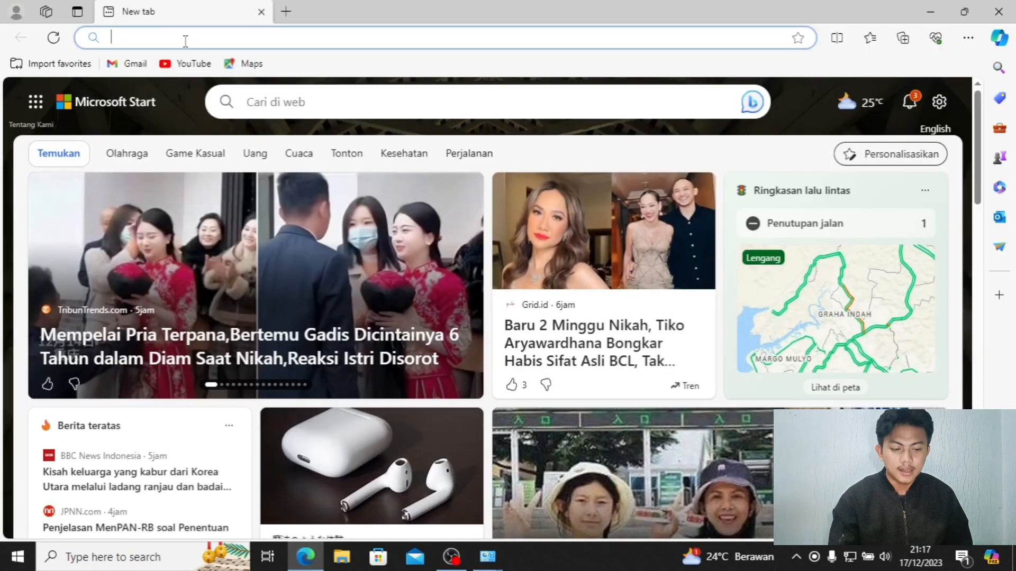
pyautogui.click(207, 73)
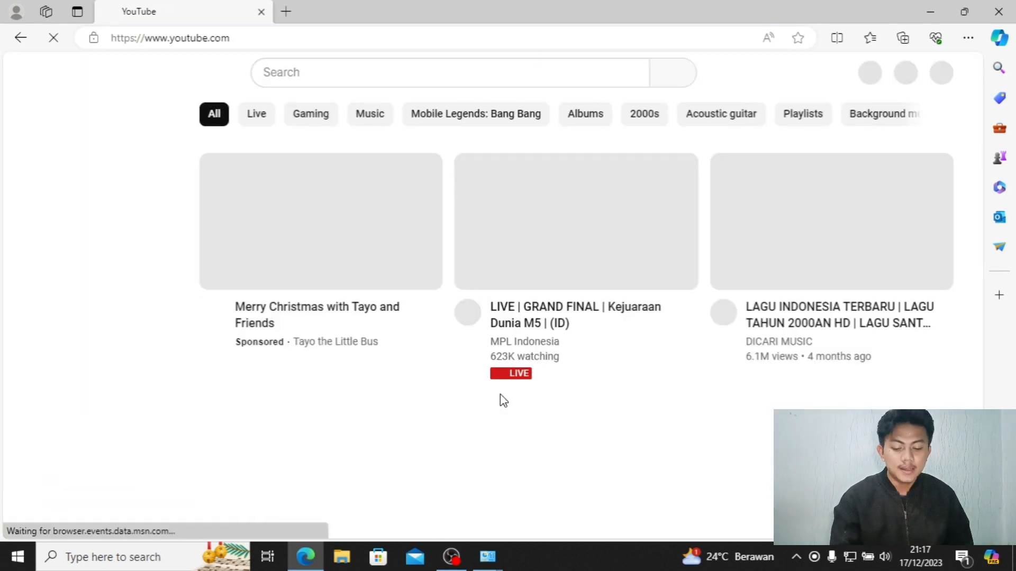
pyautogui.scroll(-3, 394, 380)
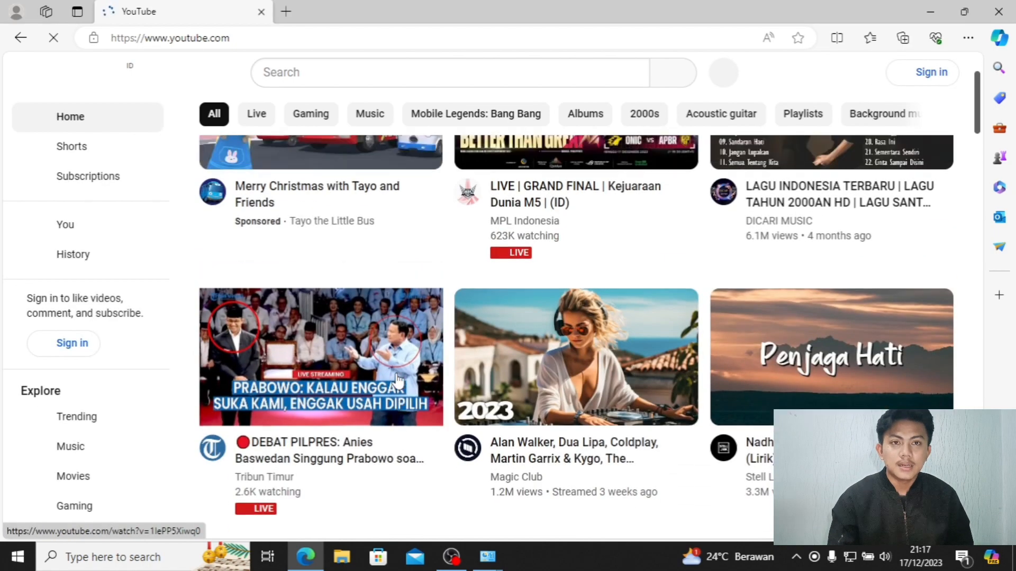
pyautogui.scroll(-2, 398, 380)
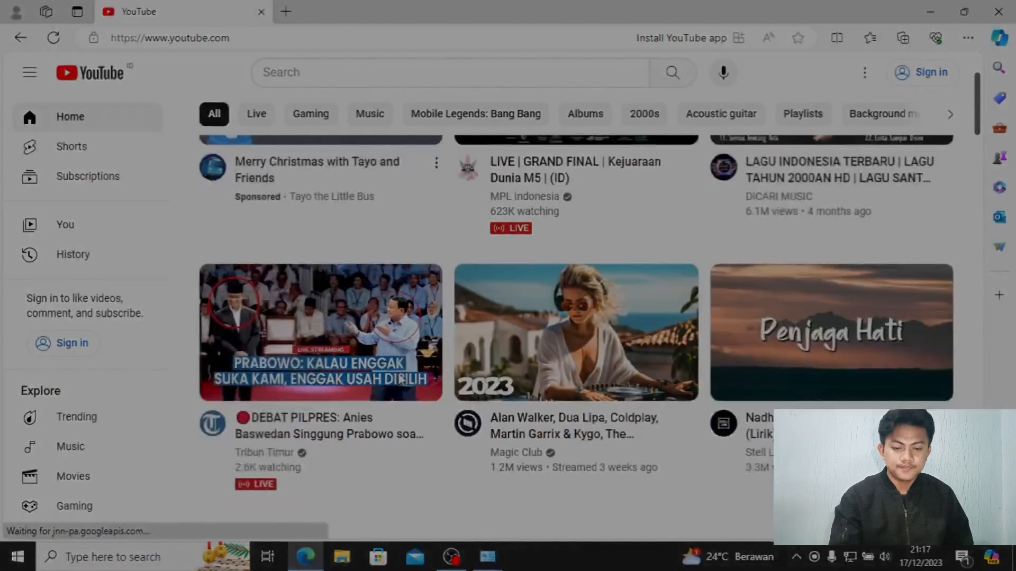
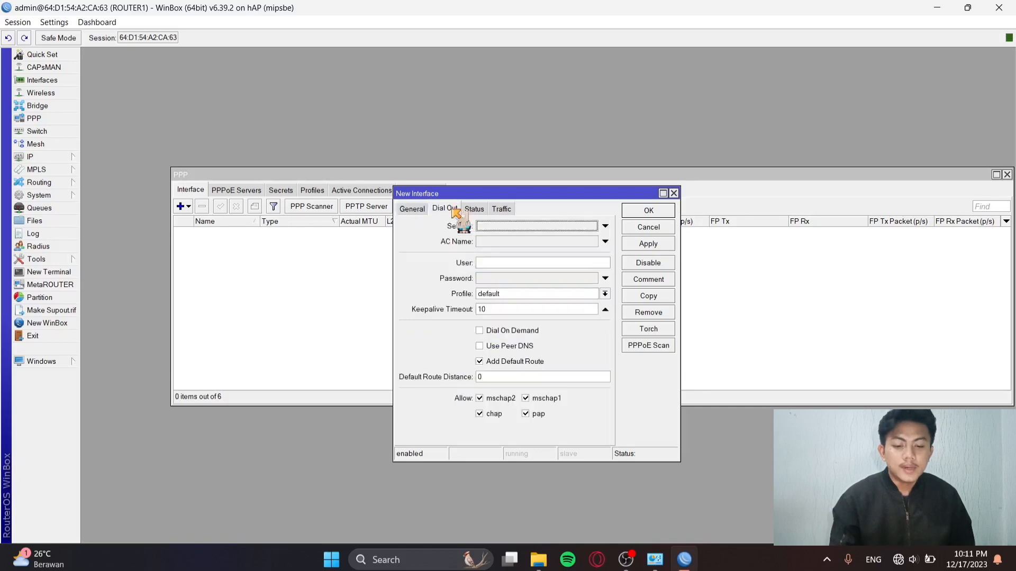
# Enter the dial-out user name and password, enable Use Peer DNS, and save the pppoe-client interface.
pyautogui.click(549, 264)
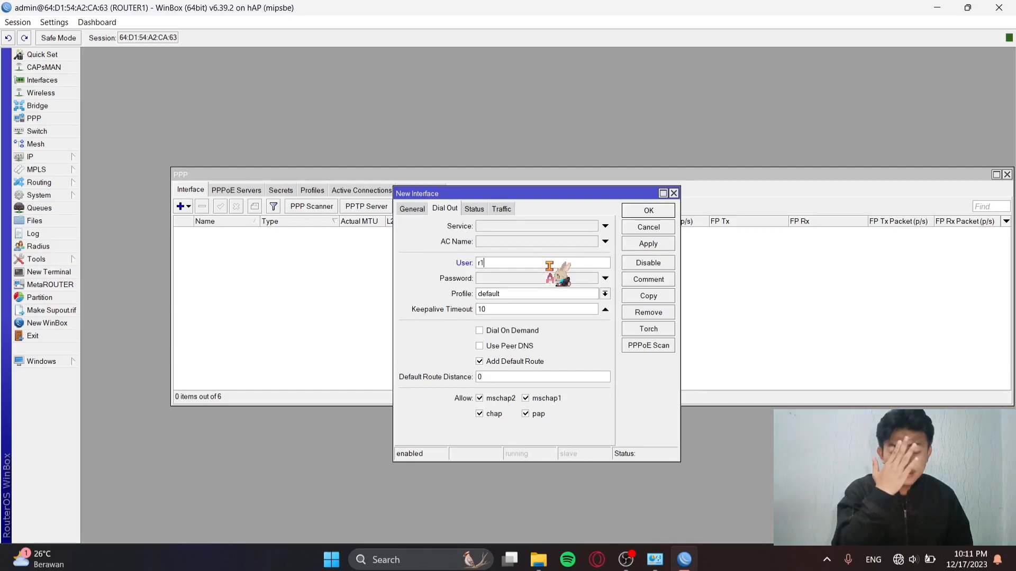
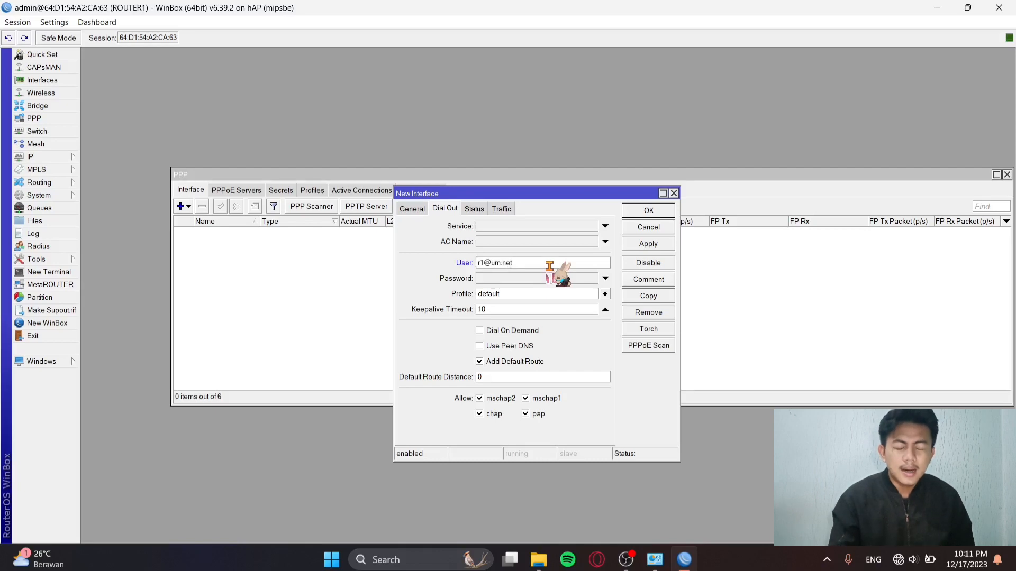
pyautogui.click(541, 279)
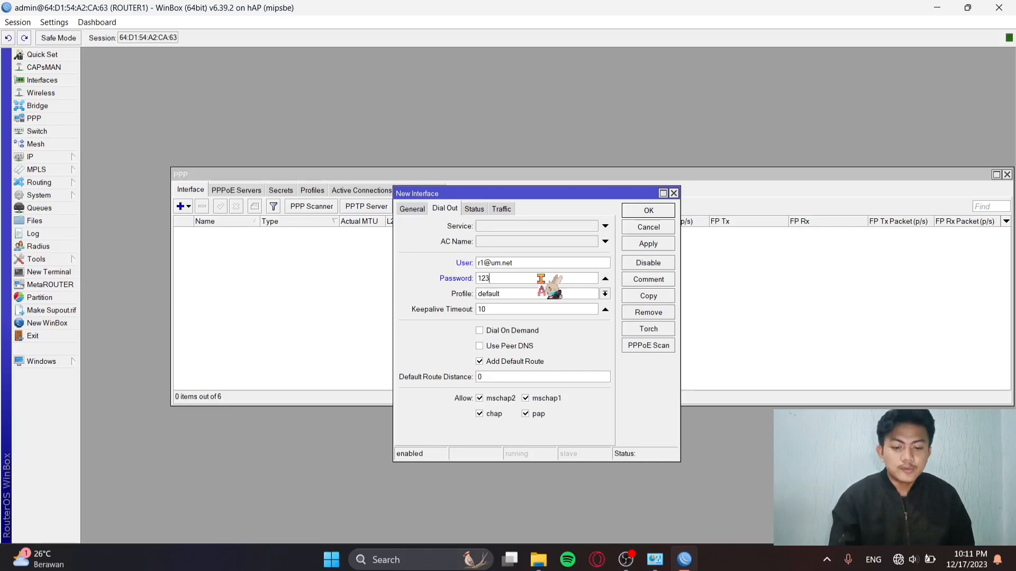
pyautogui.click(491, 346)
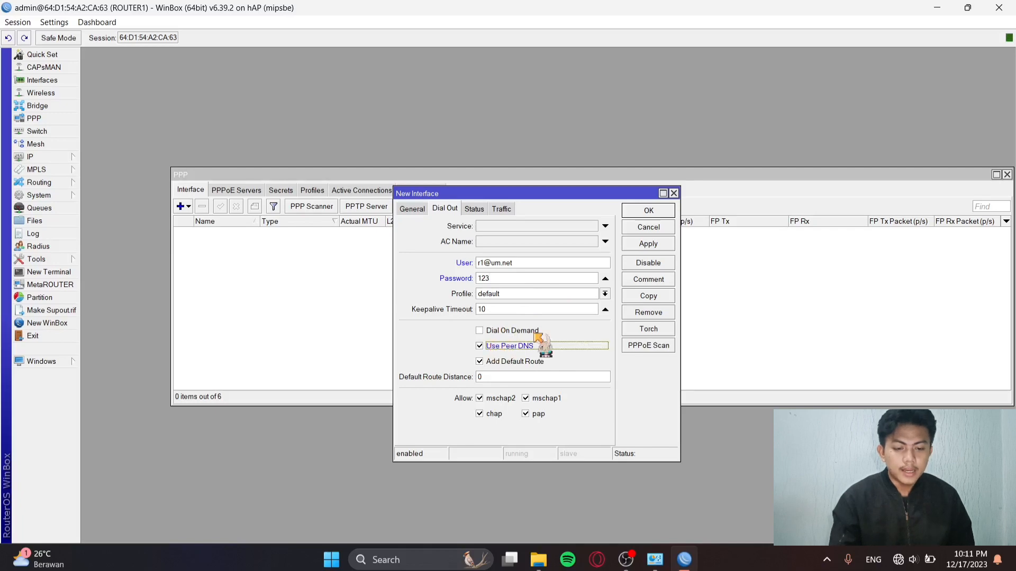
pyautogui.click(646, 243)
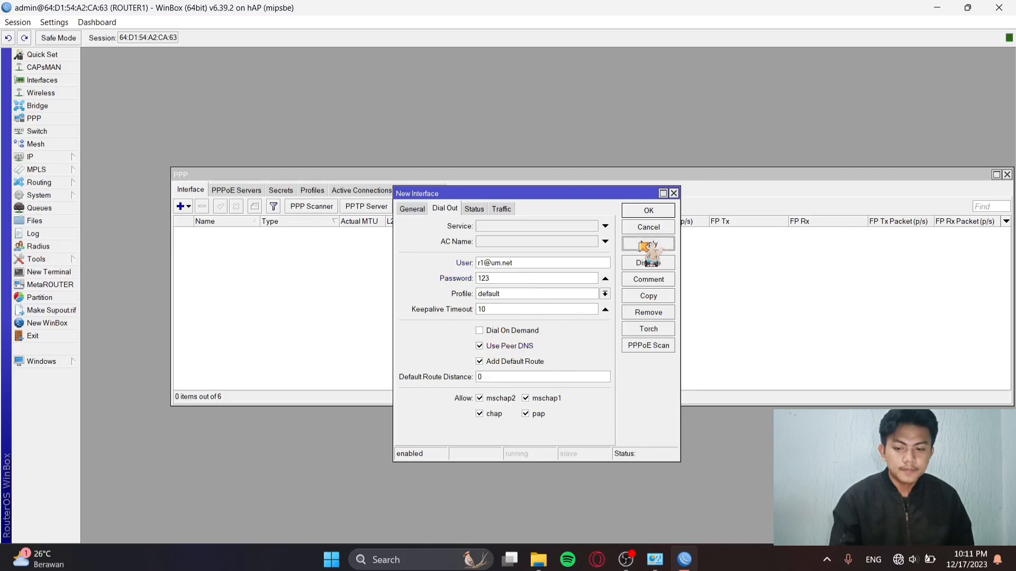
pyautogui.click(648, 211)
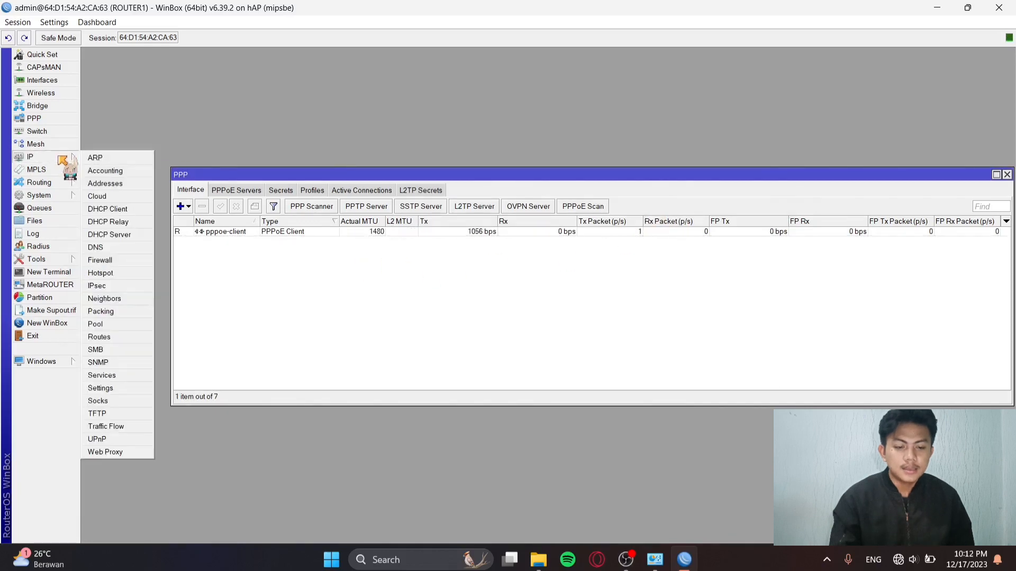
# Check the uplink's IP address, then add a srcnat NAT rule with Out. Interface pppoe-client.
pyautogui.click(30, 157)
pyautogui.click(124, 186)
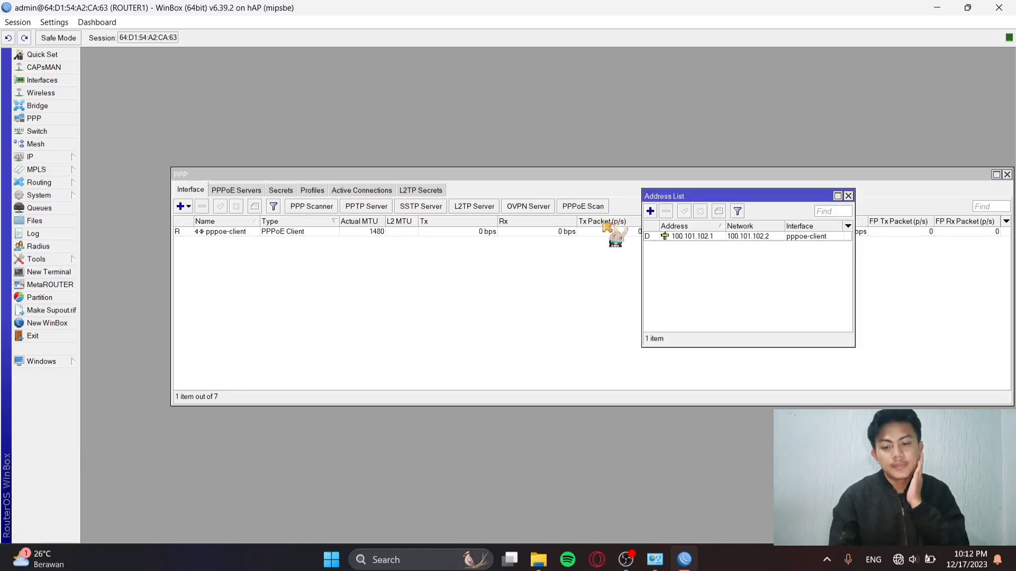
pyautogui.click(51, 156)
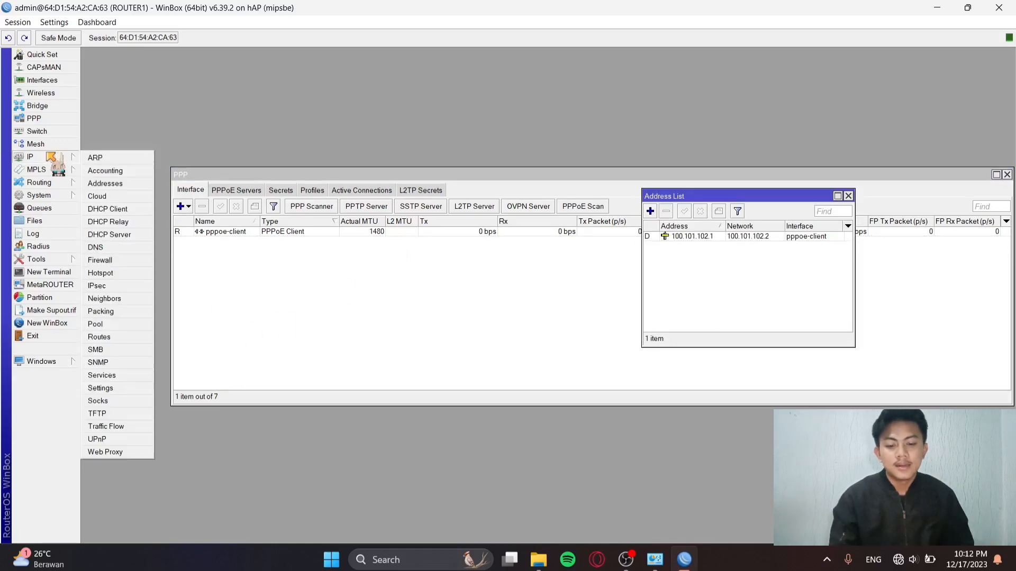
pyautogui.click(129, 265)
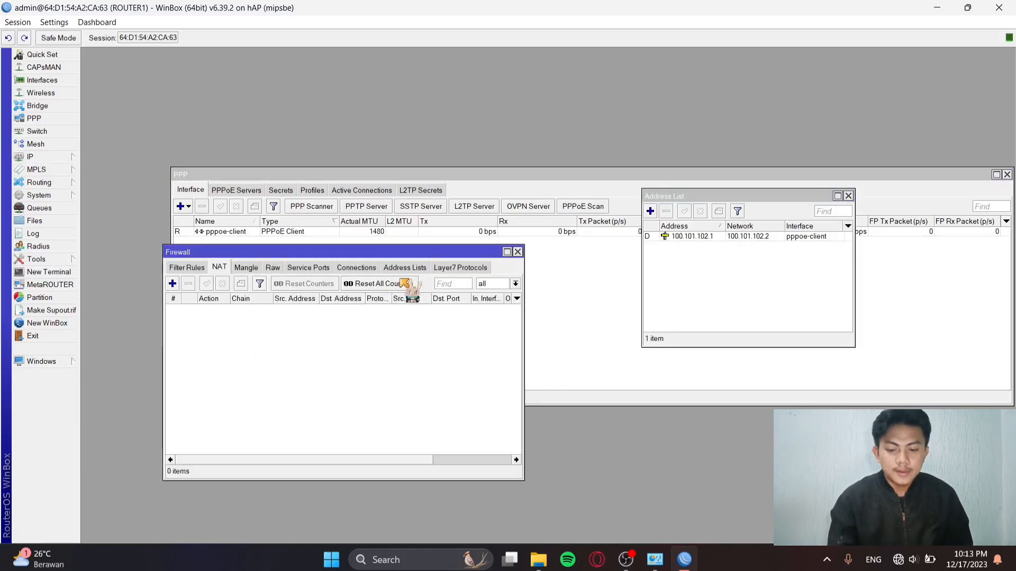
pyautogui.click(172, 283)
pyautogui.click(379, 268)
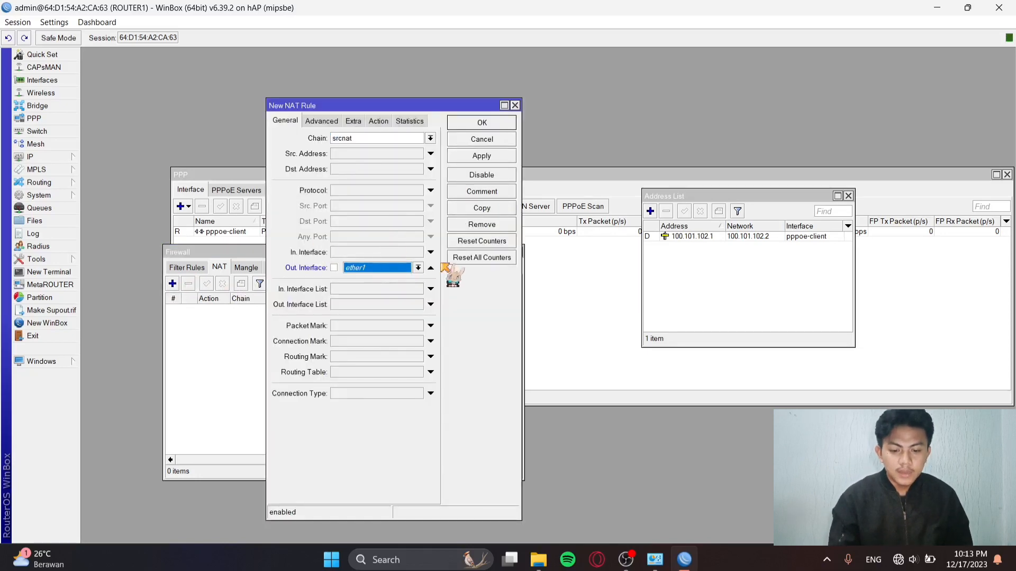
pyautogui.click(418, 269)
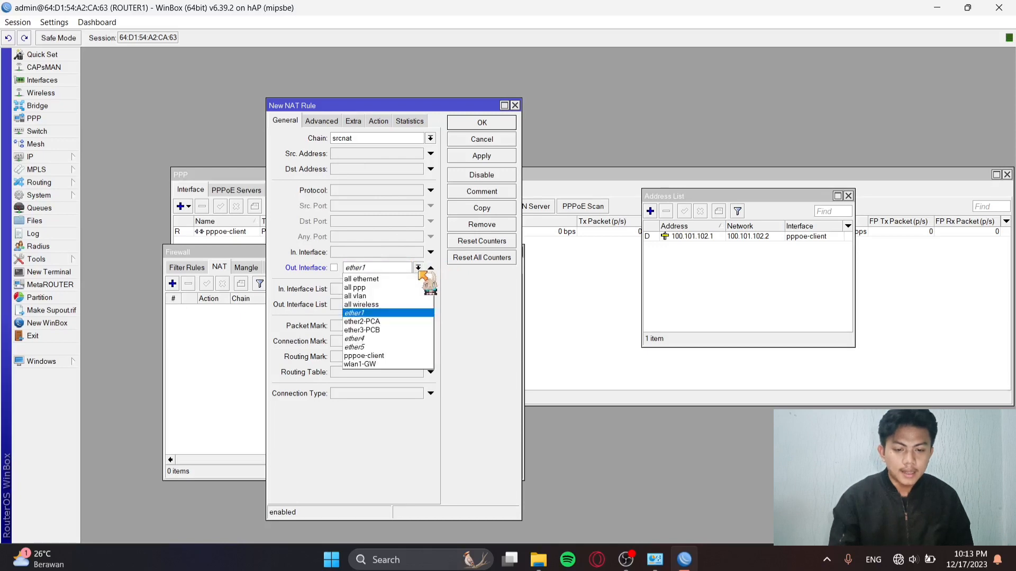
pyautogui.click(385, 355)
# Set the NAT rule's action to masquerade and save it.
pyautogui.click(380, 121)
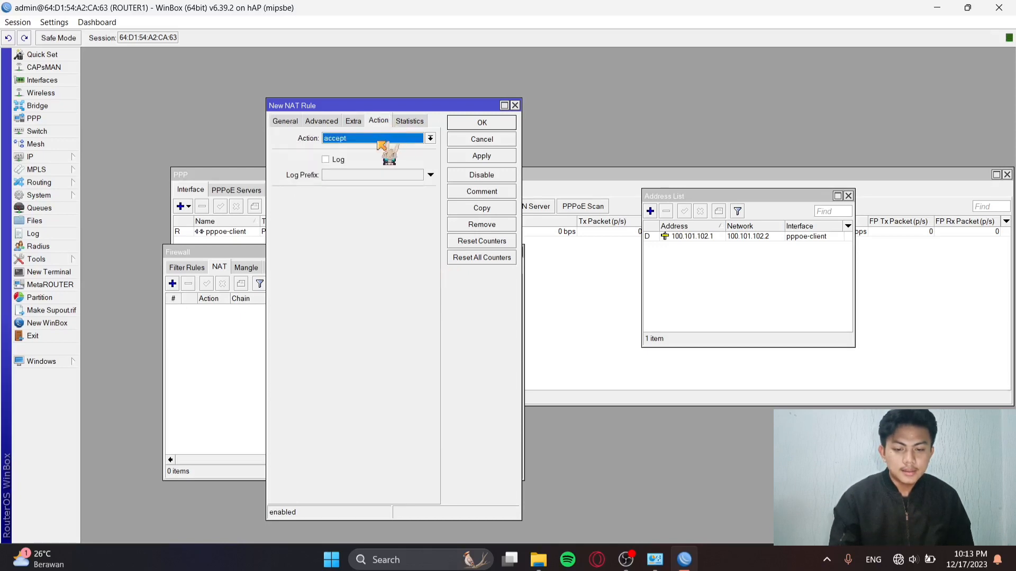
pyautogui.click(380, 139)
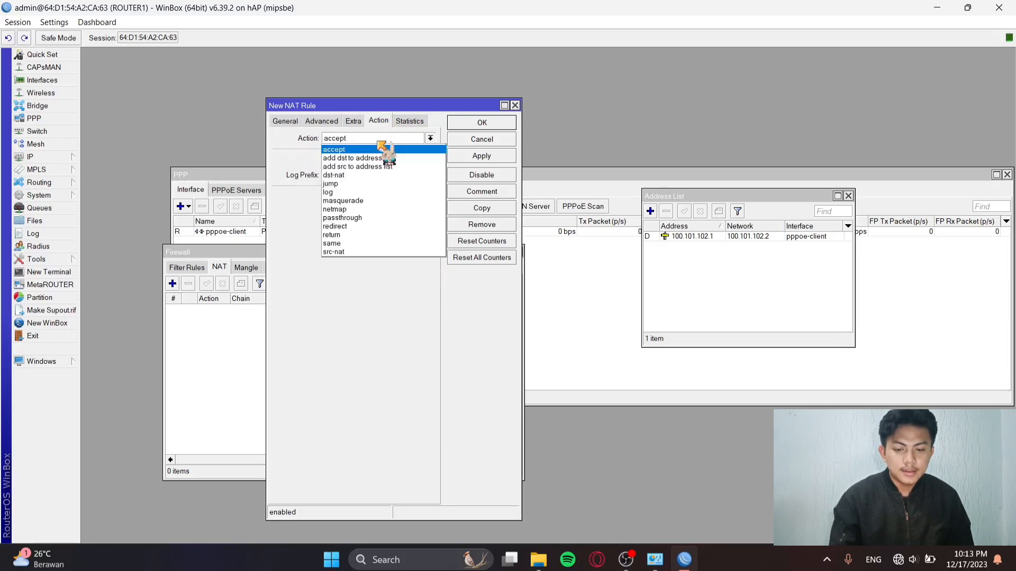
pyautogui.click(354, 201)
pyautogui.click(492, 157)
pyautogui.click(495, 123)
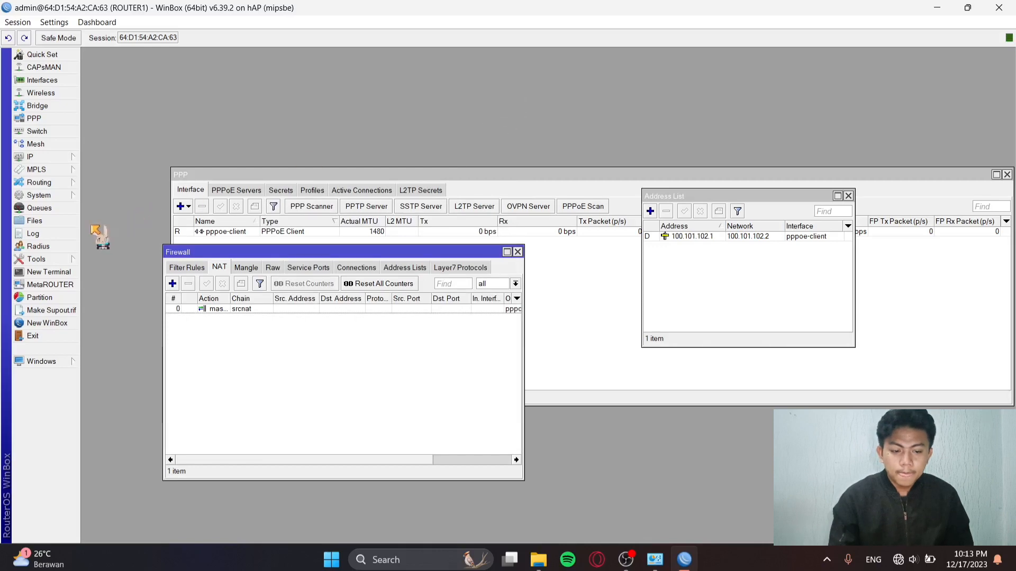
# In a new router terminal, ping google.com to check for replies.
pyautogui.click(68, 270)
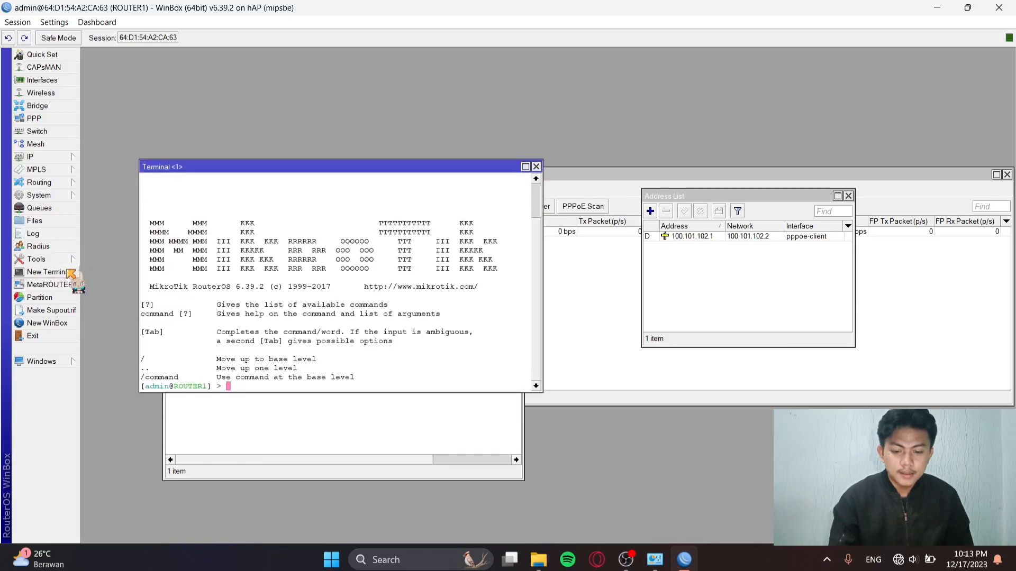
pyautogui.write('ping')
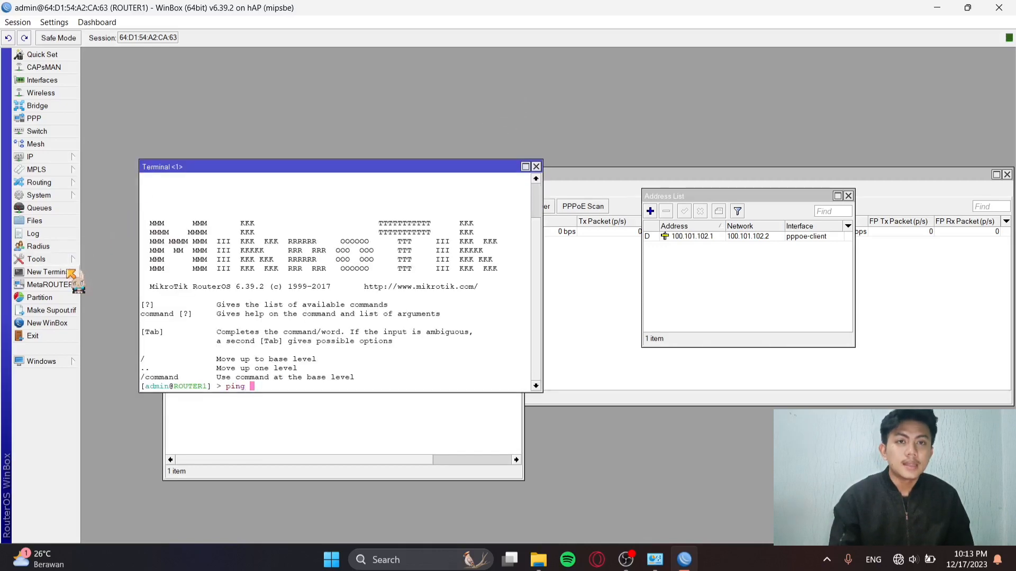
pyautogui.write(' gooog')
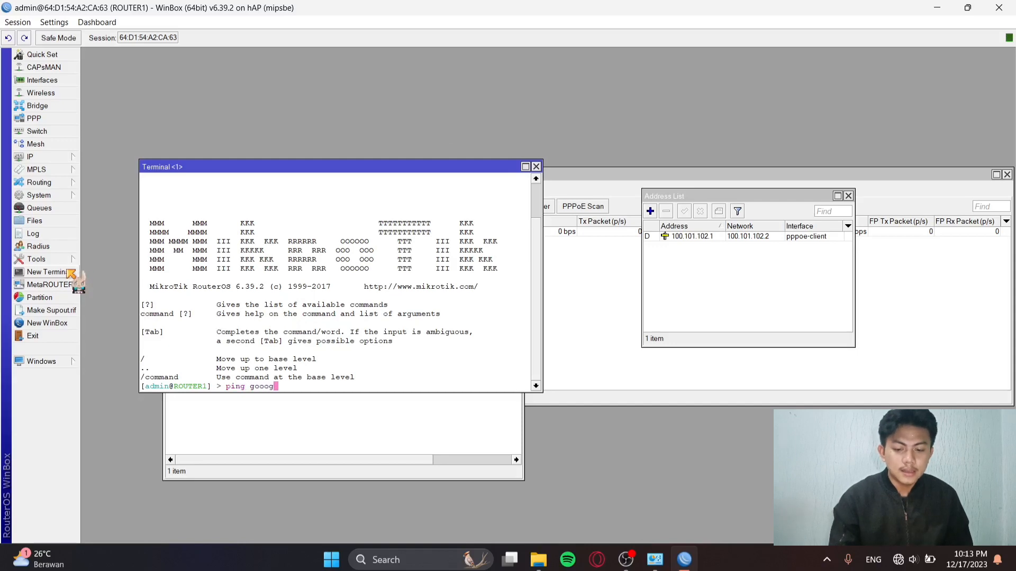
pyautogui.press('BackSpace')
pyautogui.press('BackSpace')
pyautogui.write('gl')
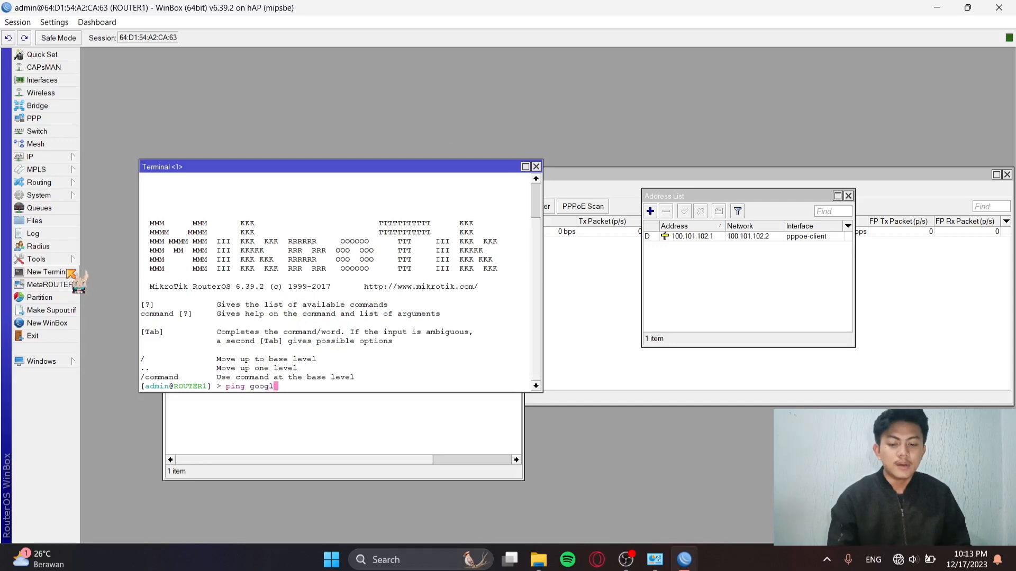
pyautogui.write('e.com')
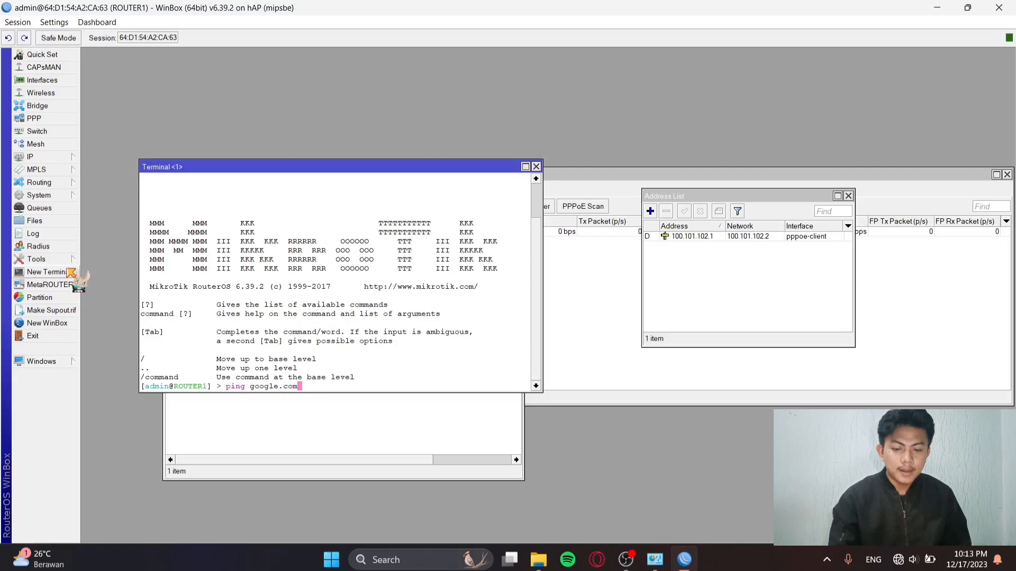
pyautogui.press('Return')
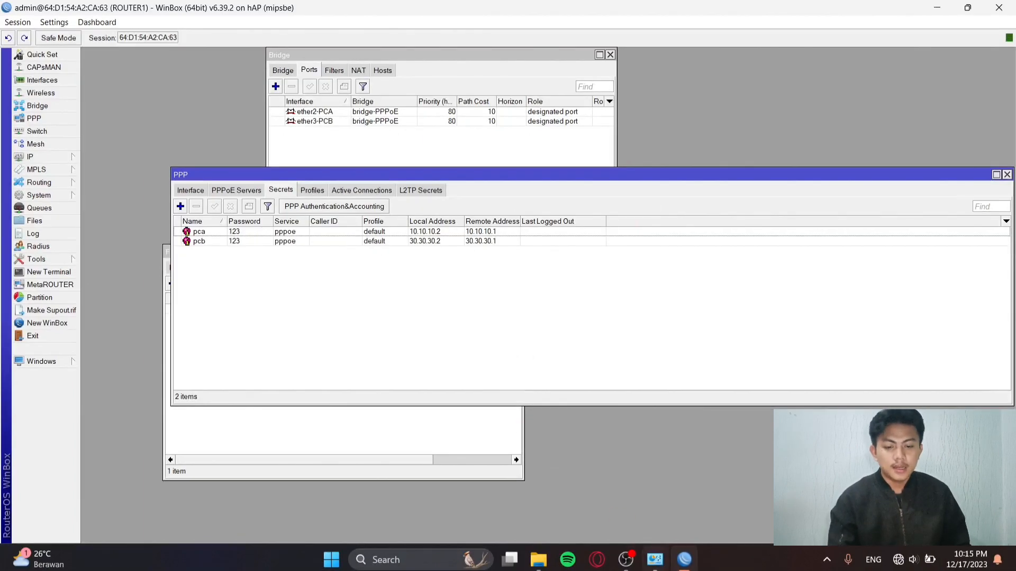
# From Network and Sharing Center, start a new Broadband (PPPoE) internet connection.
pyautogui.click(655, 560)
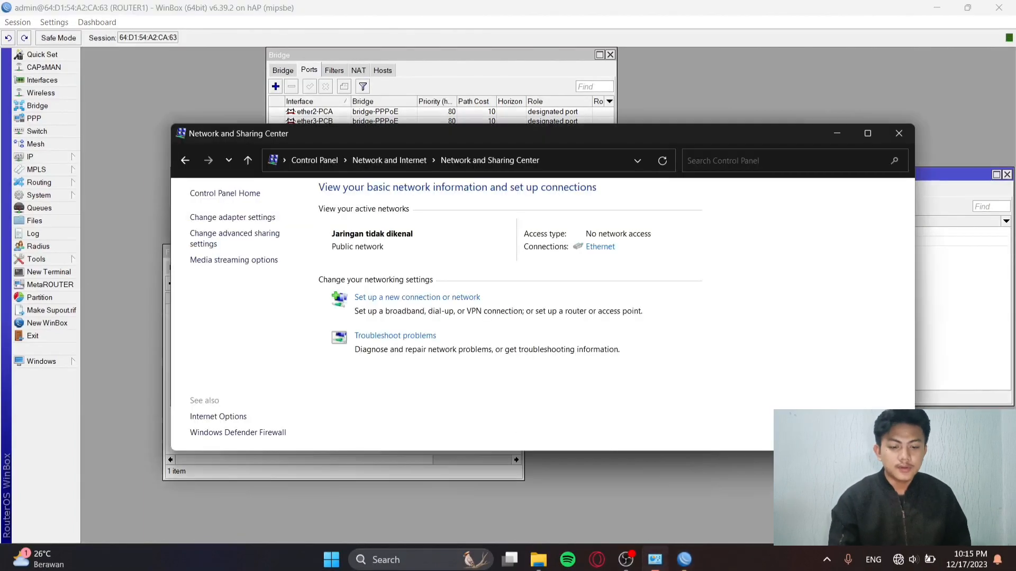
pyautogui.click(415, 301)
pyautogui.click(614, 414)
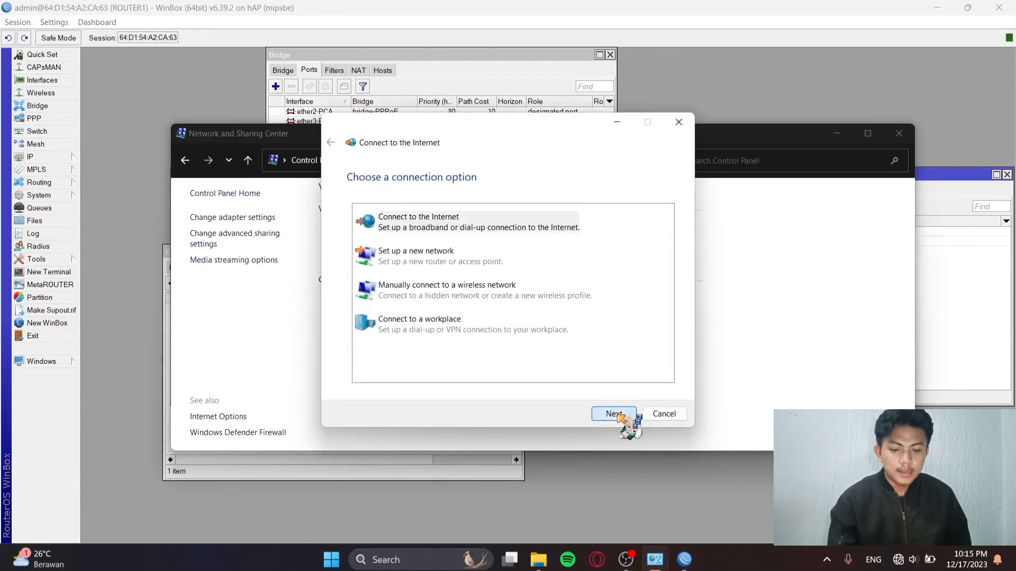
pyautogui.click(612, 414)
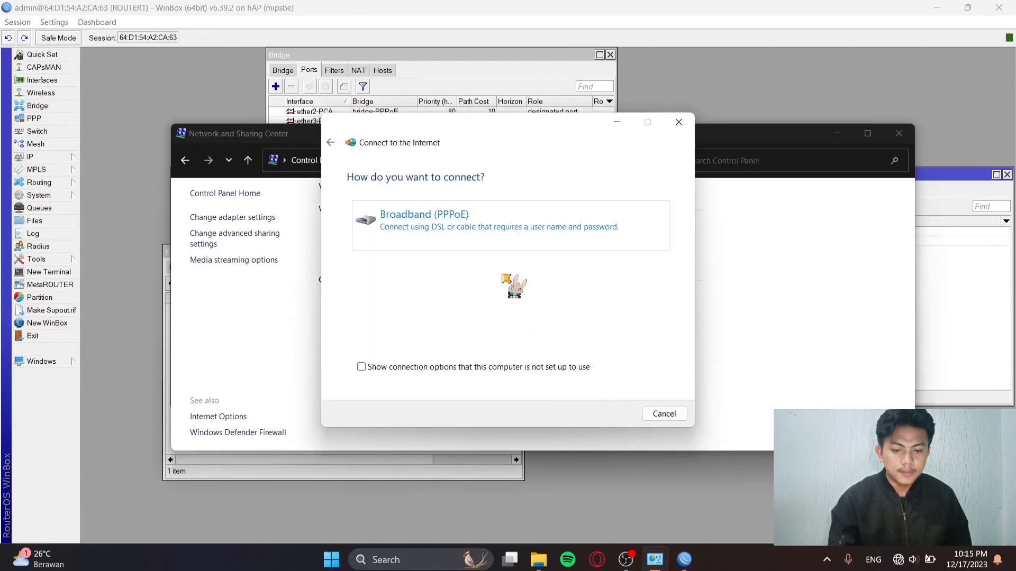
pyautogui.click(491, 239)
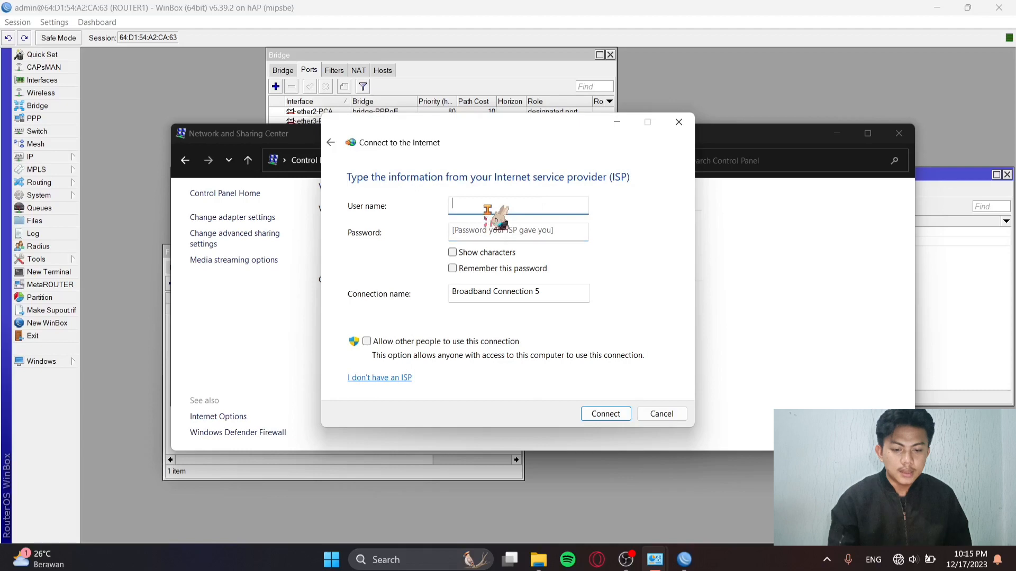
# Dial it as user pca with its password, then close the connected confirmation.
pyautogui.write('pca')
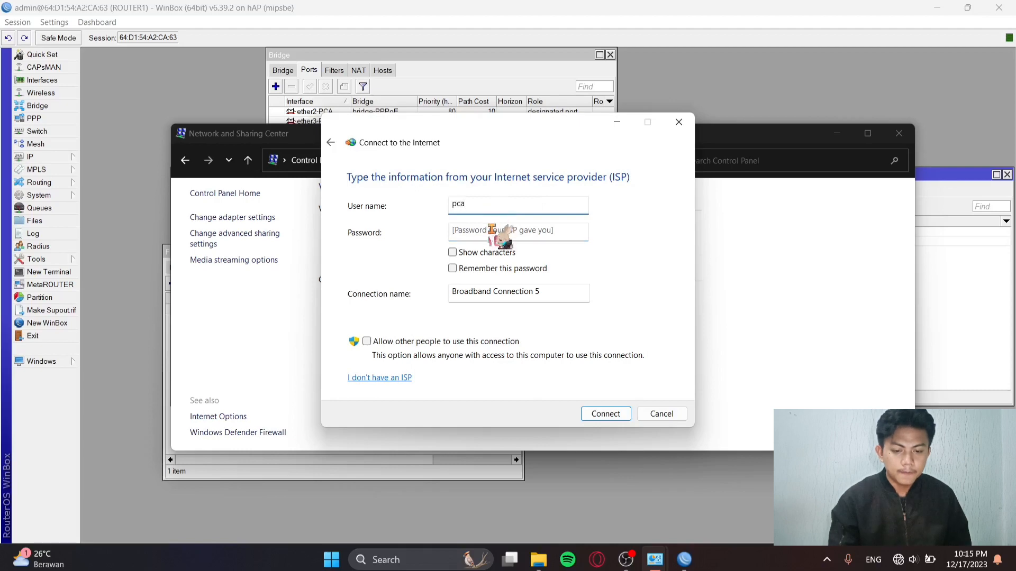
pyautogui.click(492, 230)
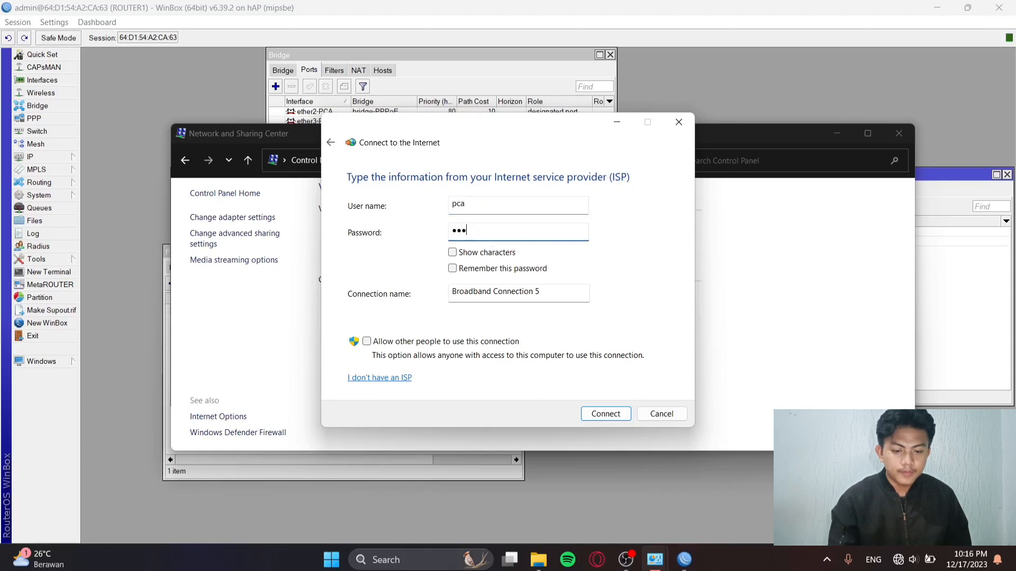
pyautogui.click(595, 414)
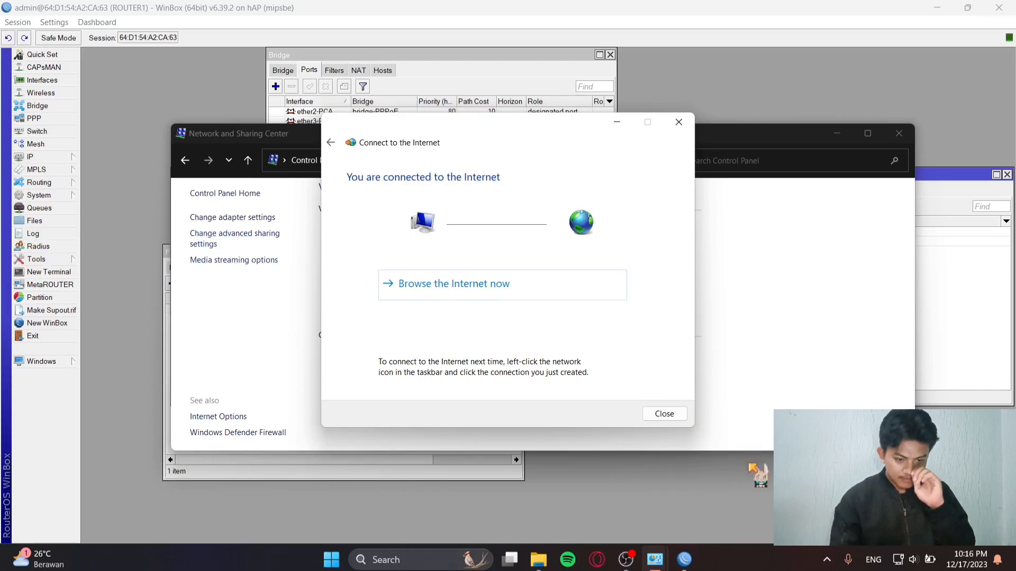
pyautogui.click(667, 417)
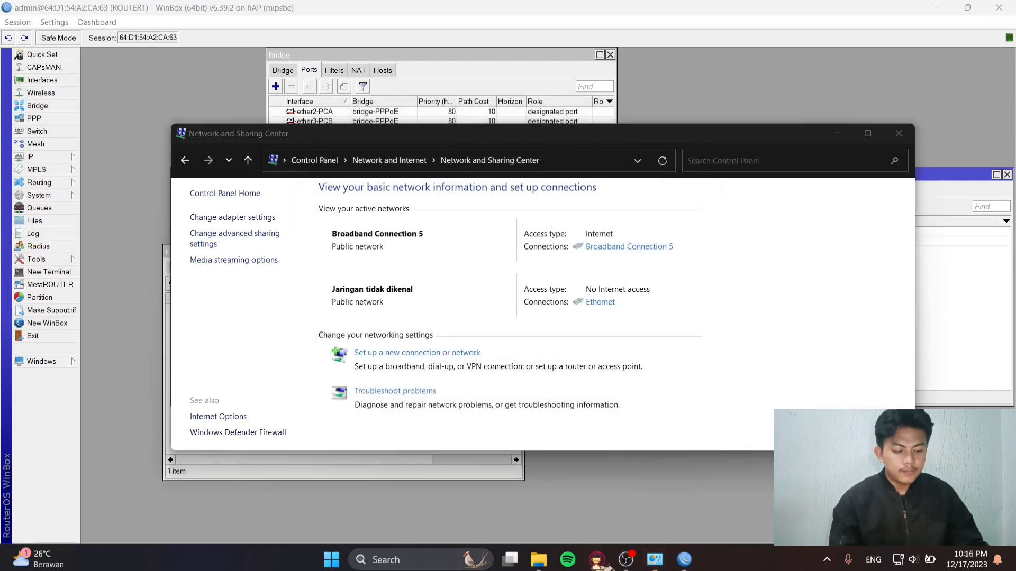
# Switch to Opera GX and load the netacad.com site.
pyautogui.click(596, 559)
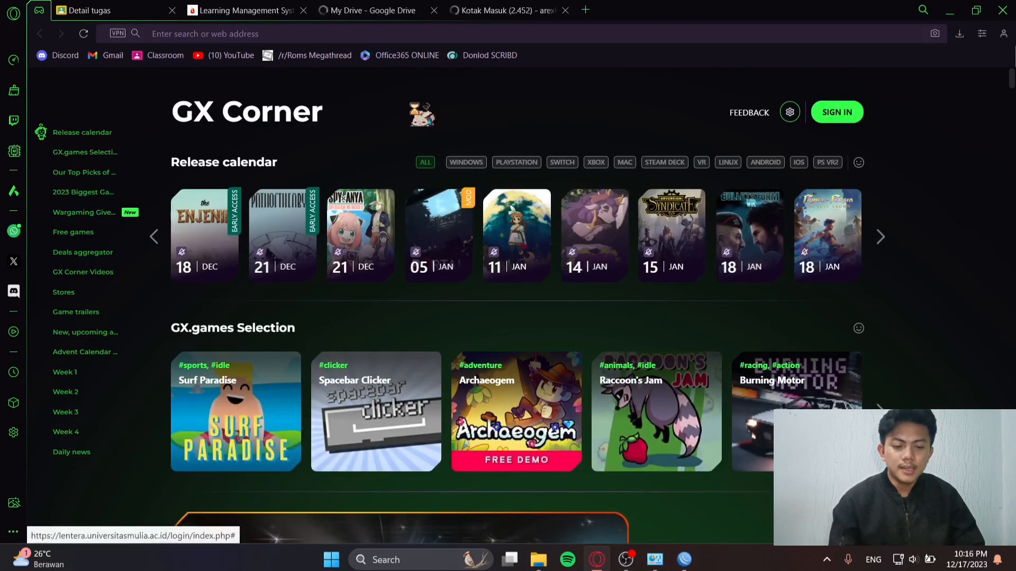
pyautogui.click(372, 37)
pyautogui.write('netacad')
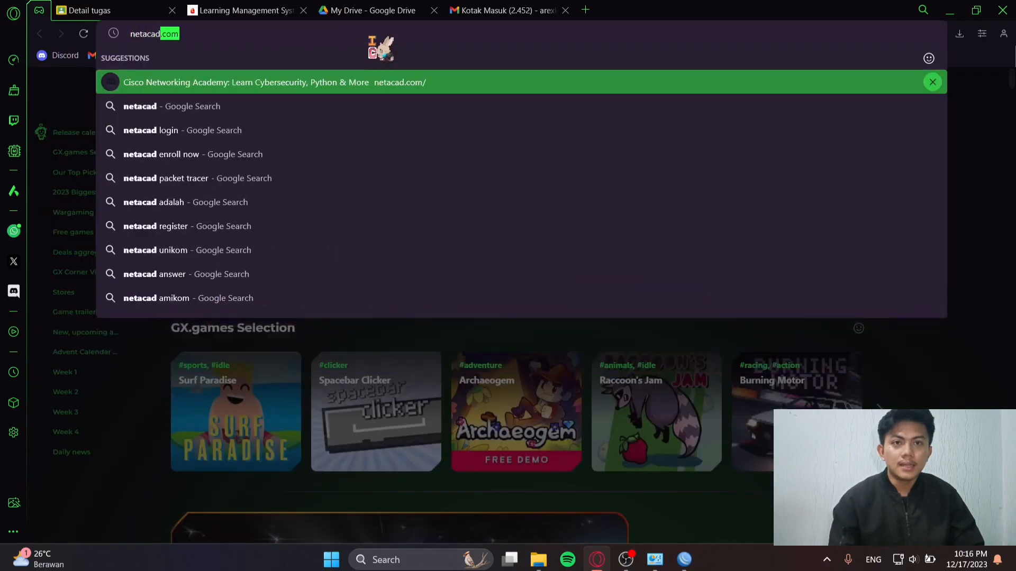
pyautogui.press('Return')
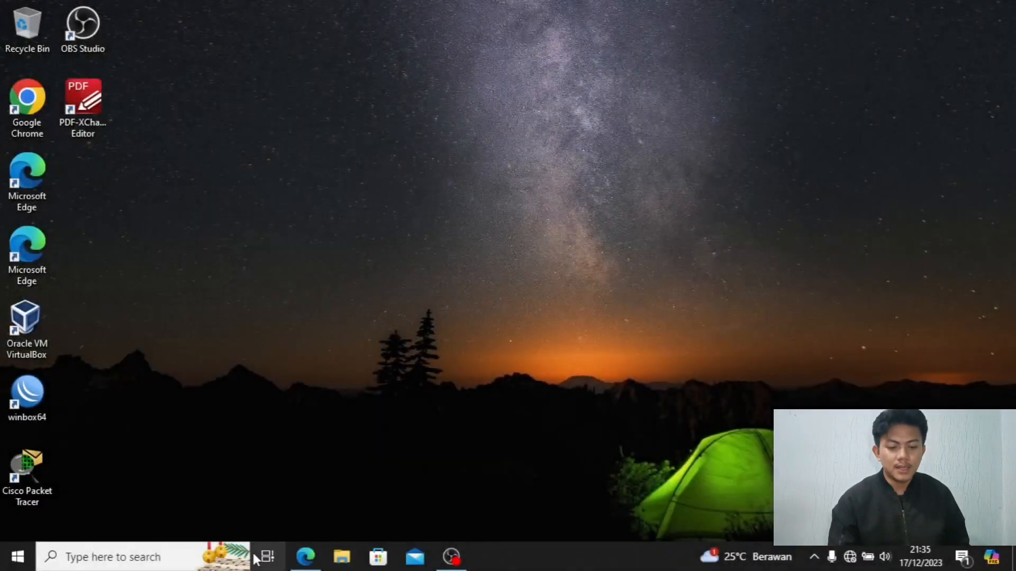
# From Control Panel's Network and Sharing Center, start a new Broadband (PPPoE) connection.
pyautogui.click(113, 561)
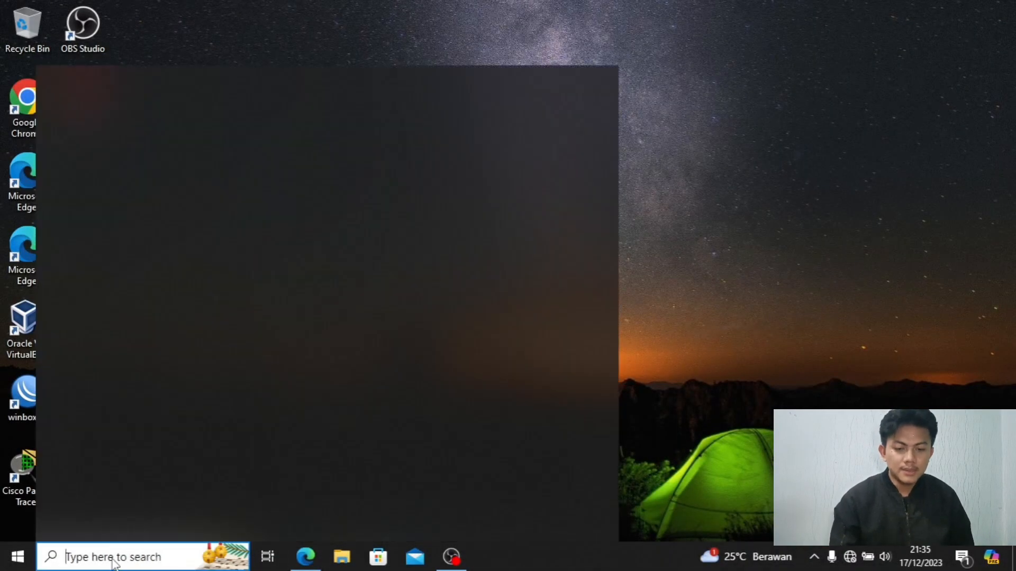
pyautogui.click(140, 306)
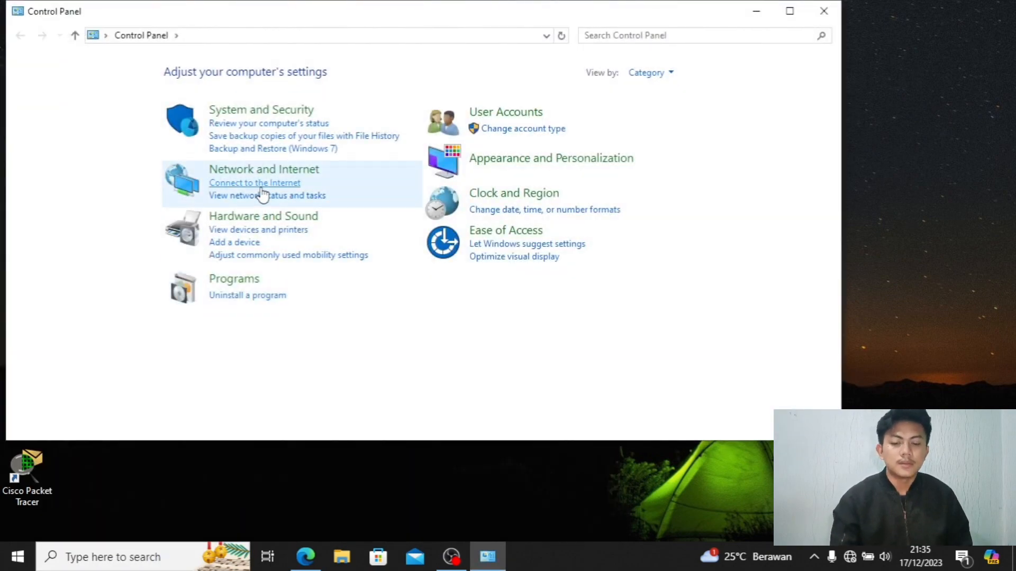
pyautogui.click(264, 201)
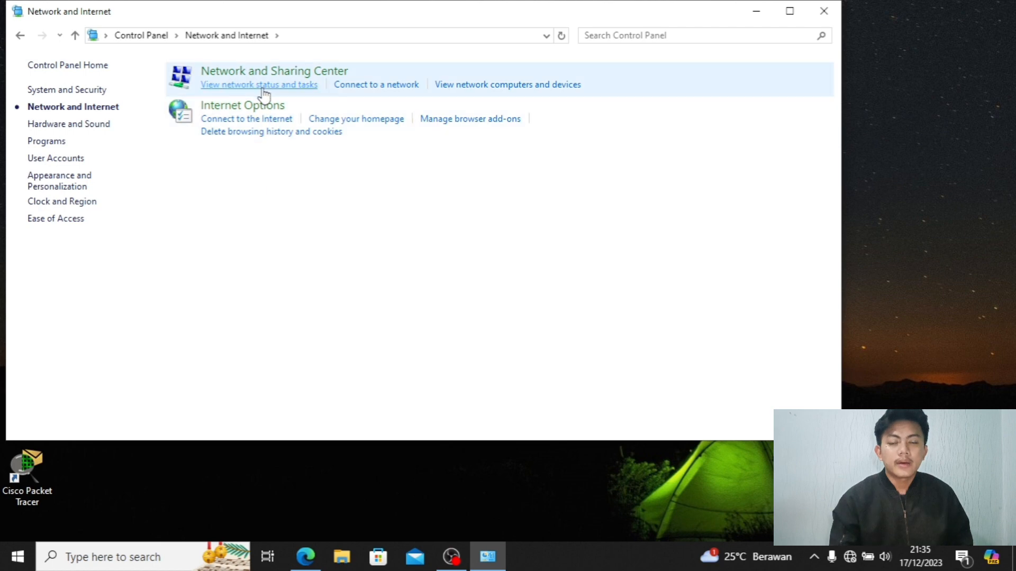
pyautogui.click(260, 85)
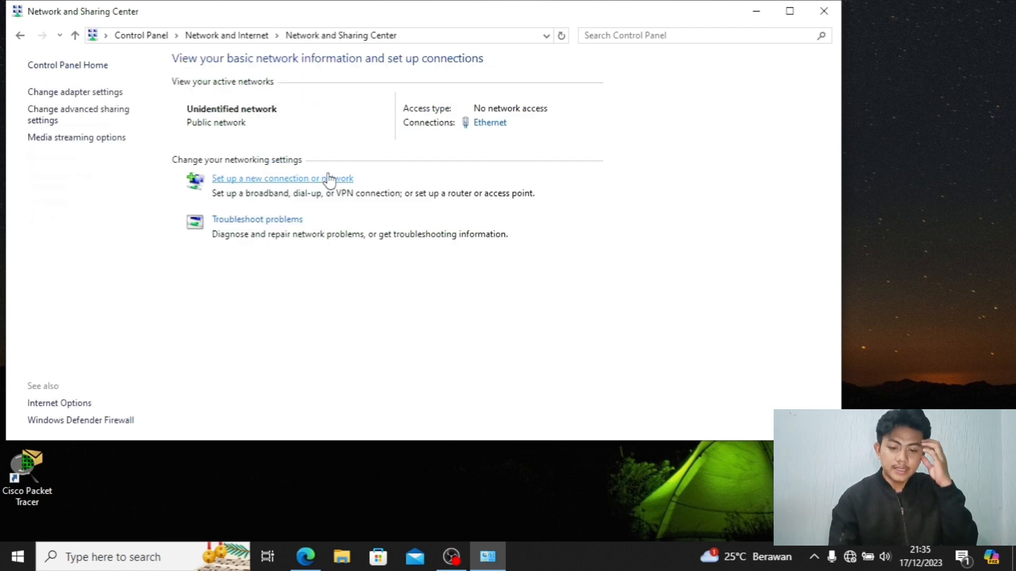
pyautogui.click(328, 178)
pyautogui.click(640, 422)
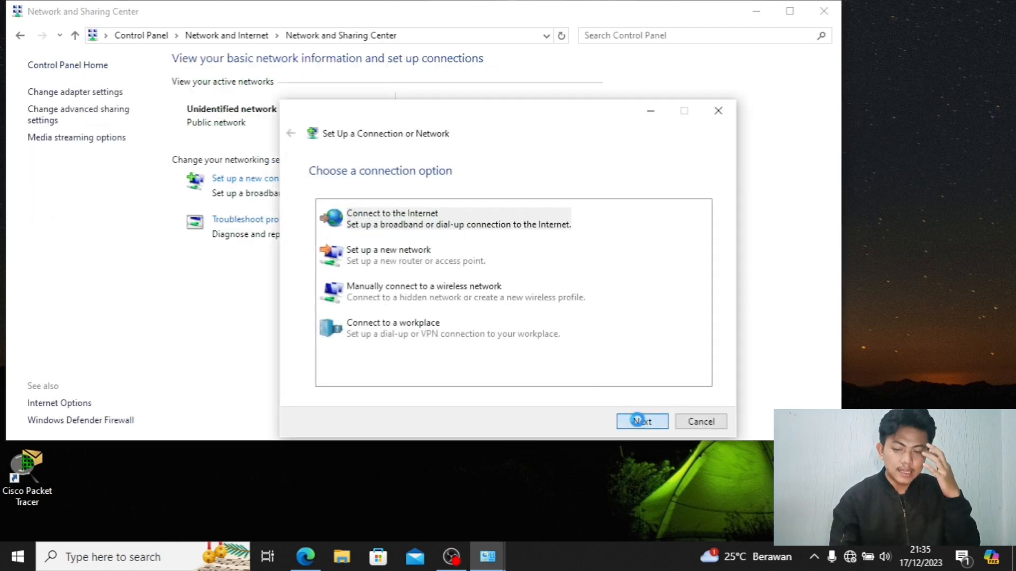
pyautogui.click(640, 421)
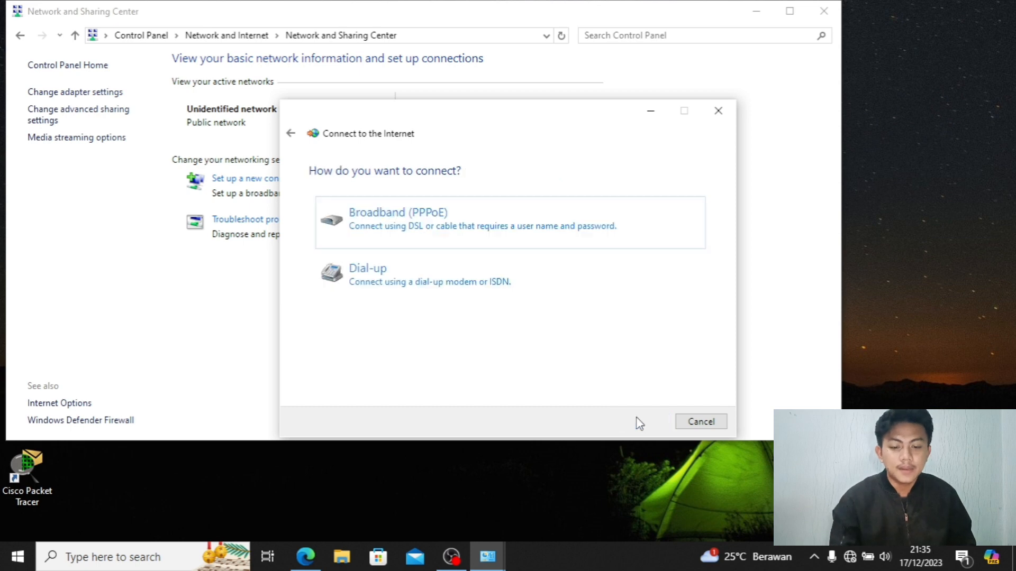
pyautogui.click(446, 212)
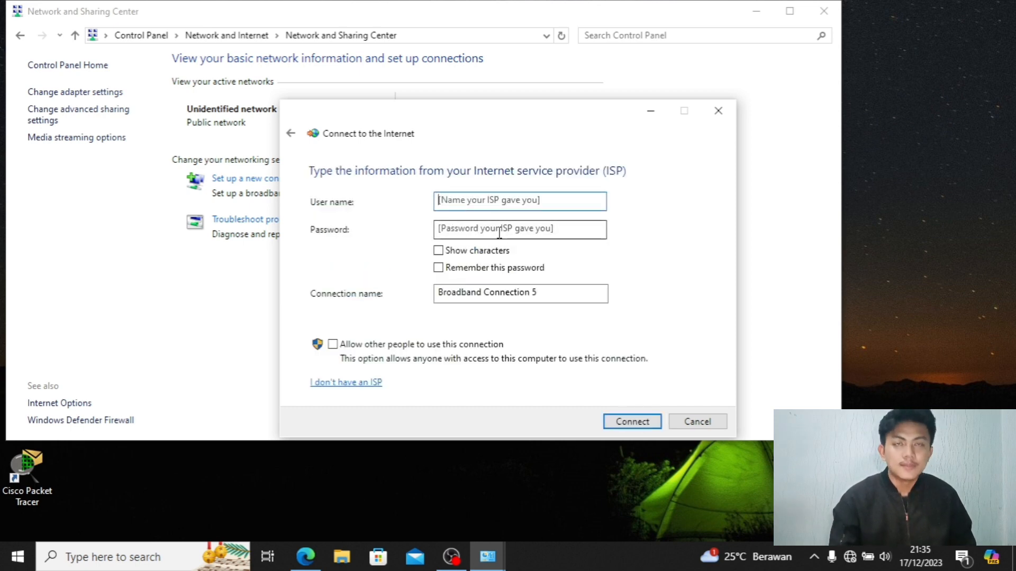
# Enter the PPPoE user name and password, dial the connection, and return to the browser.
pyautogui.write('pcb')
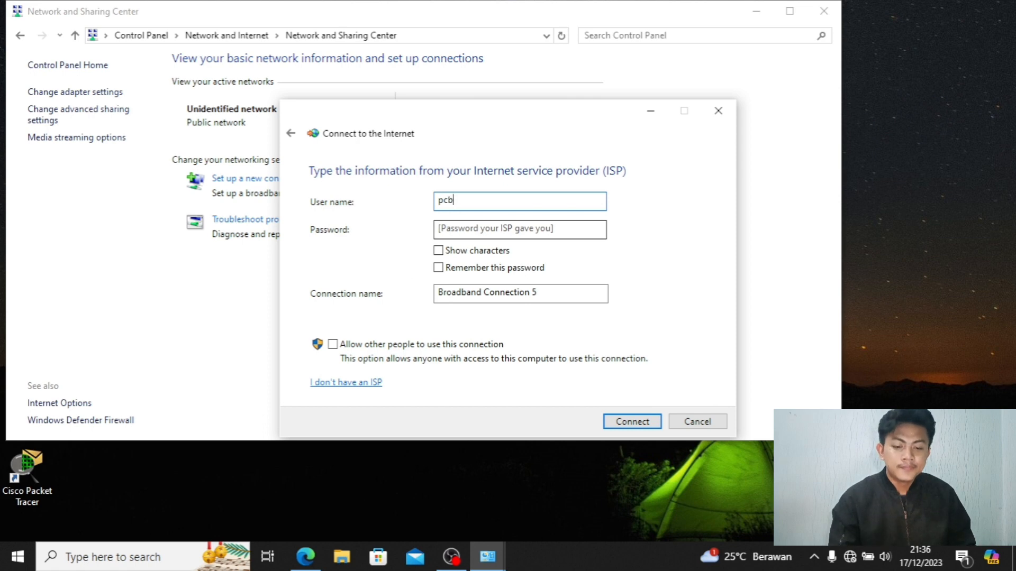
pyautogui.click(530, 232)
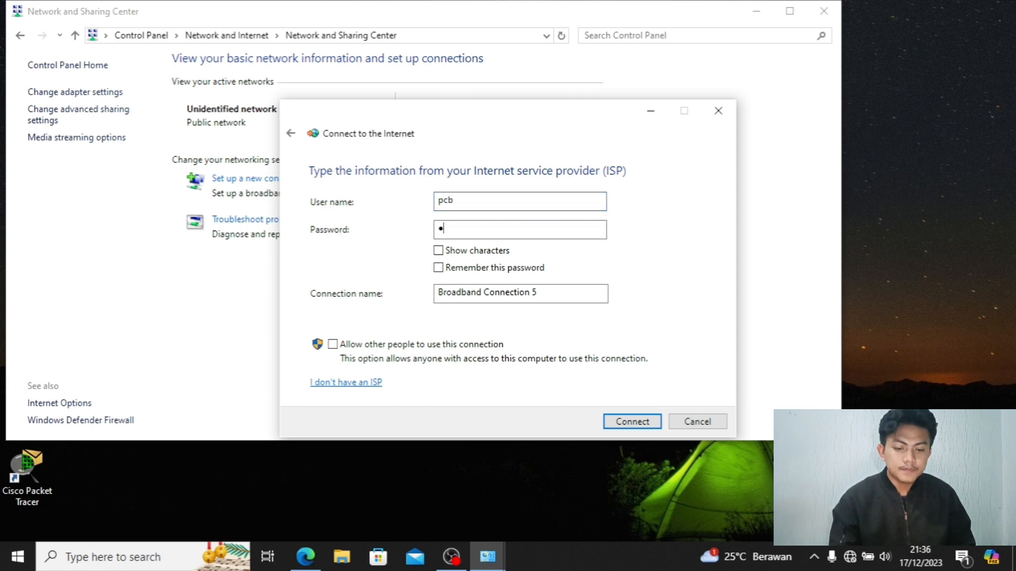
pyautogui.click(630, 422)
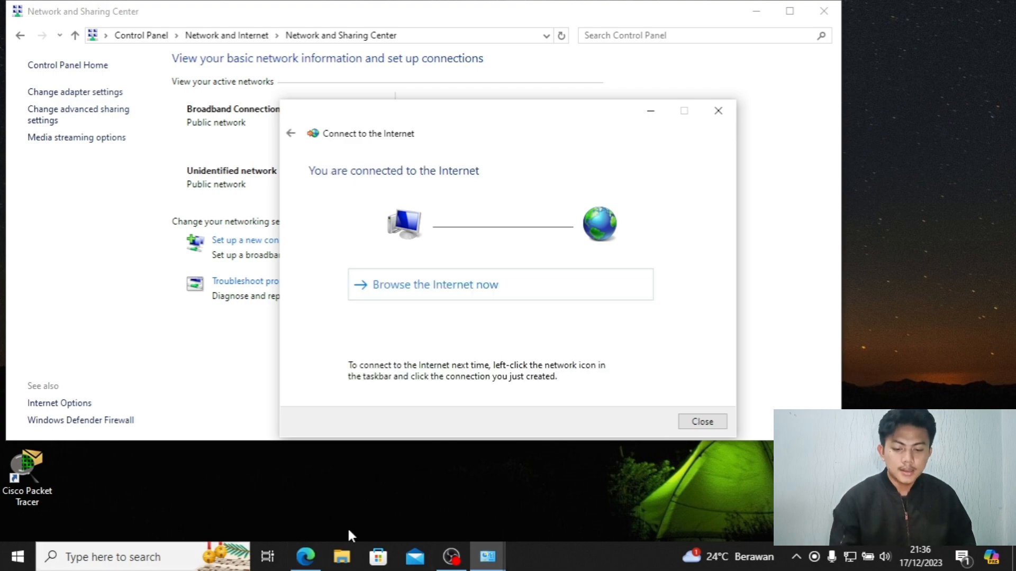
pyautogui.click(306, 556)
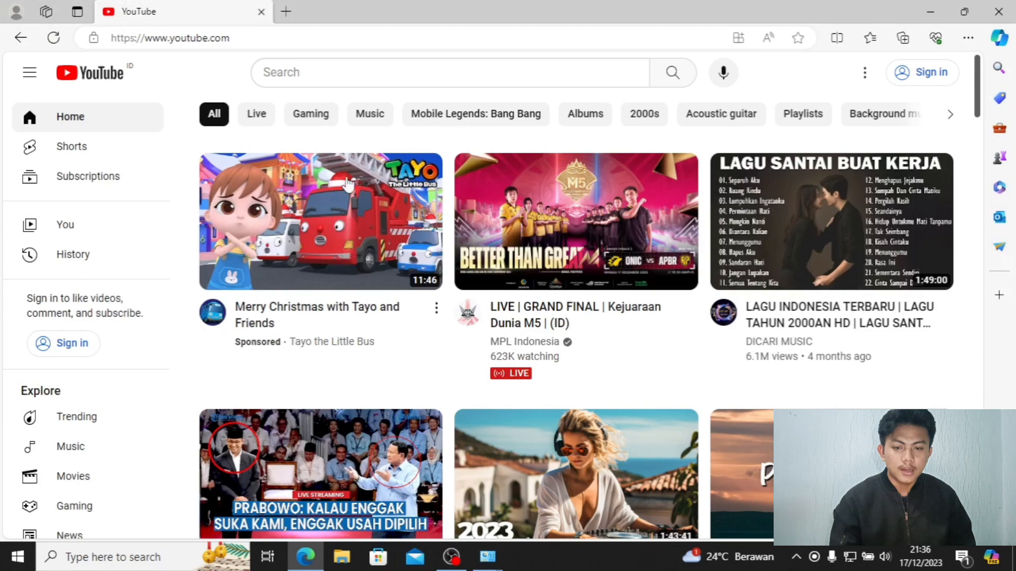
# Open a new Edge tab and load lentera.universitasmulia.ac.id.
pyautogui.click(286, 12)
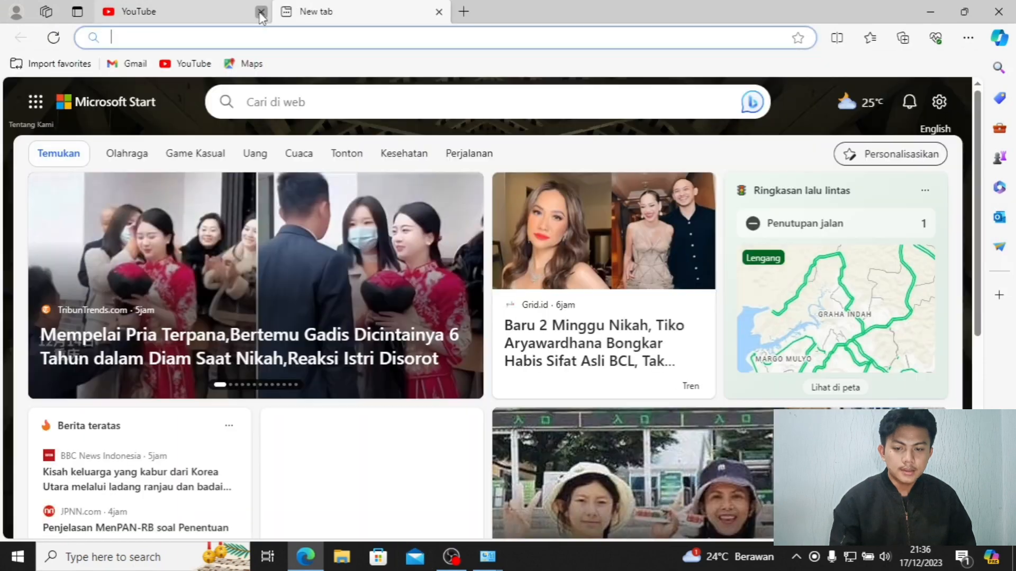
pyautogui.write('l')
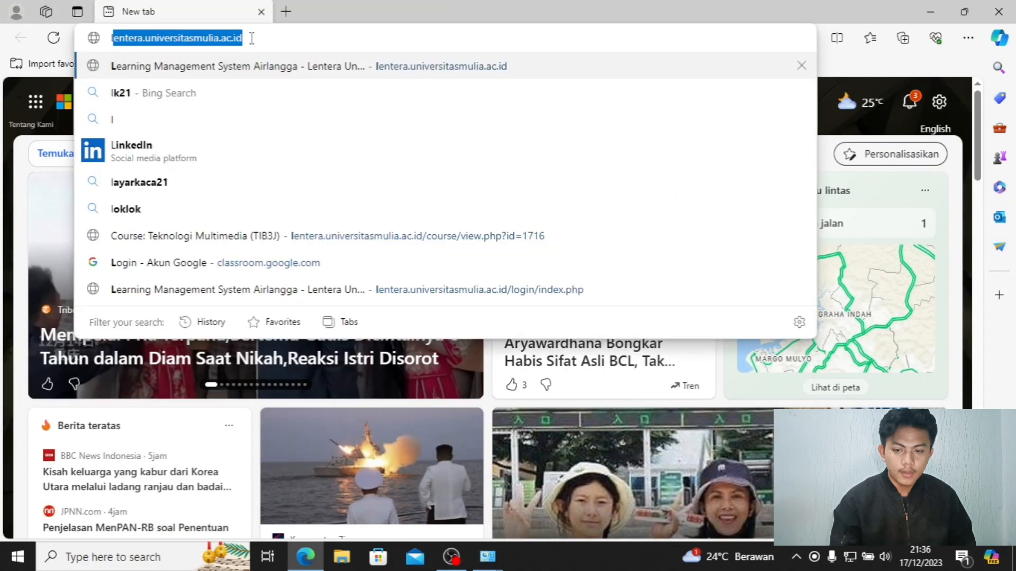
pyautogui.write('enter')
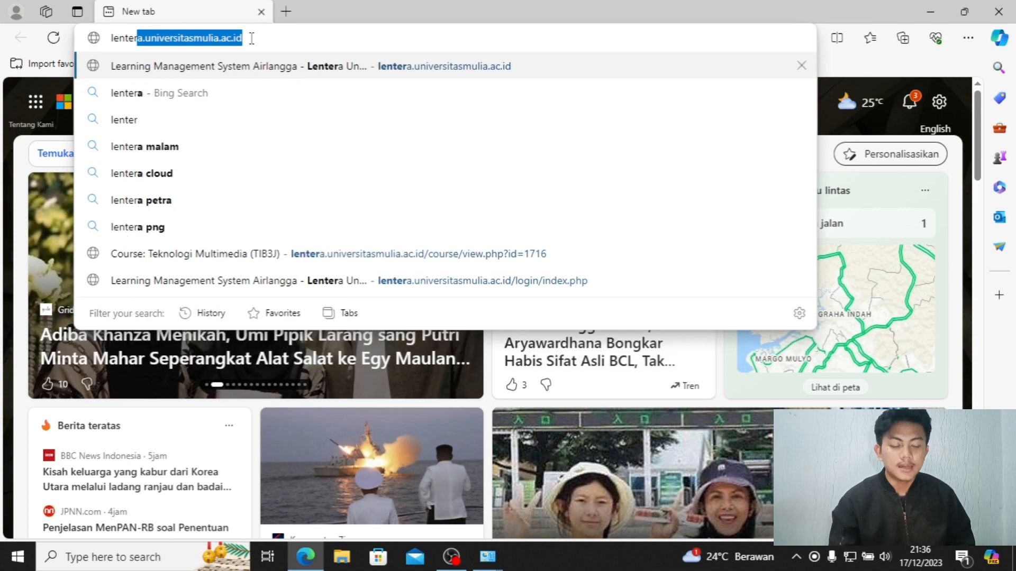
pyautogui.press('Return')
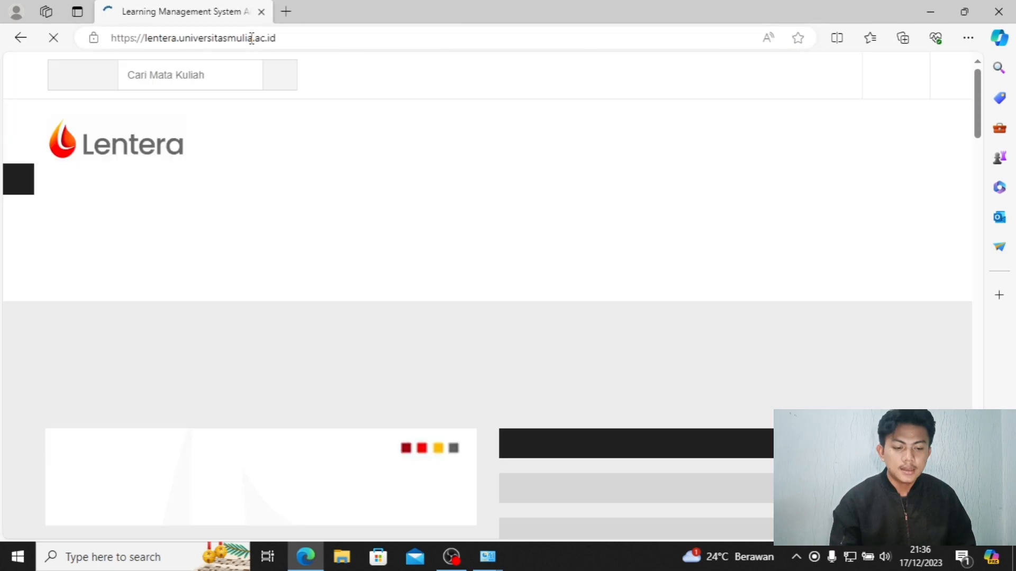